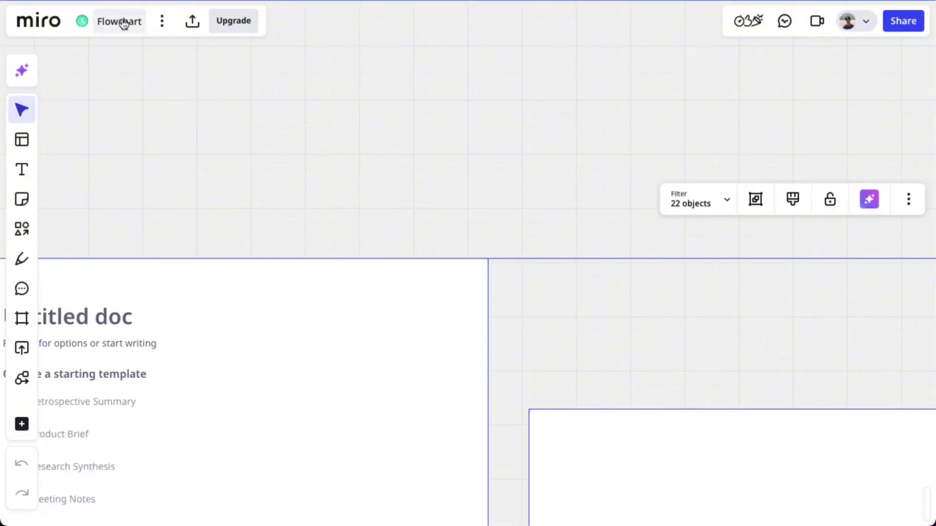
Rename the board to 'End-to-End Flask Game Plan' and bring the doc into view
{"action": "left_click", "coordinate": [122, 22]}
{"action": "type", "text": "End"}
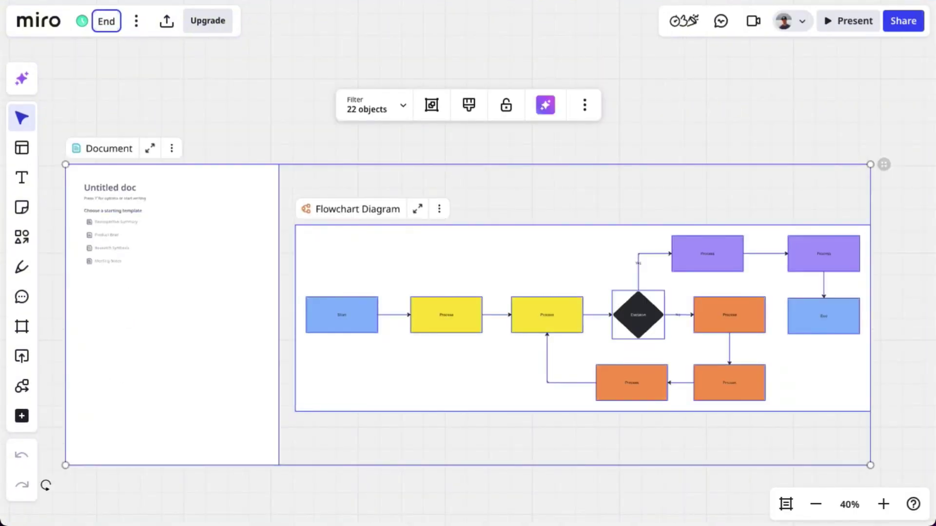
{"action": "type", "text": "-to"}
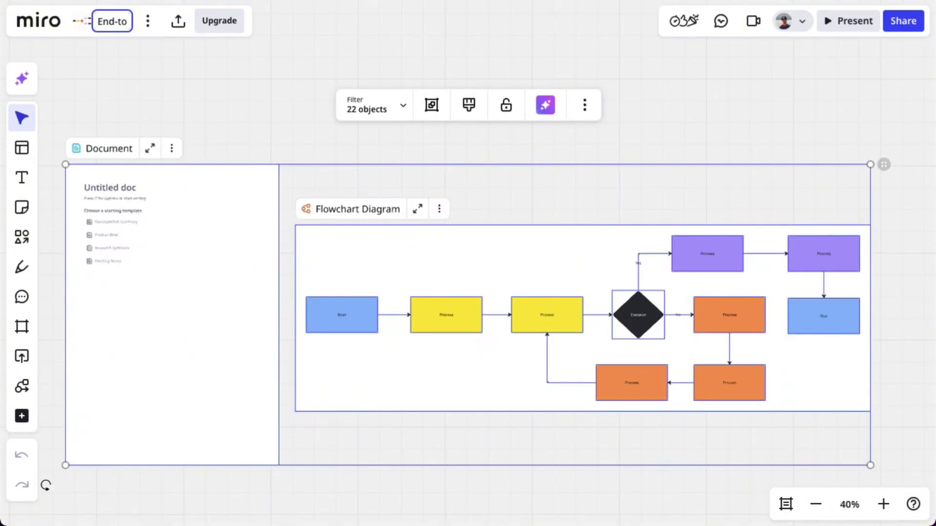
{"action": "type", "text": "-End Flask G"}
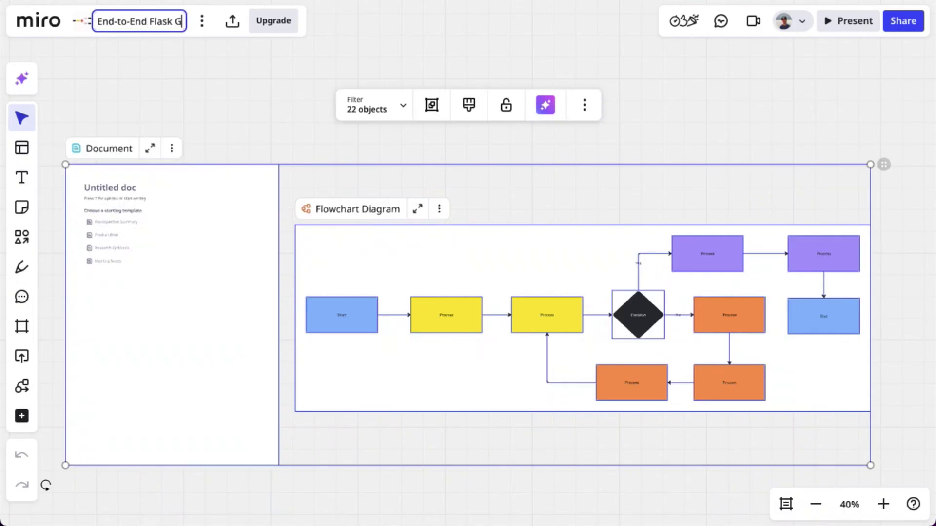
{"action": "type", "text": "ame Plan"}
{"action": "key", "text": "Return"}
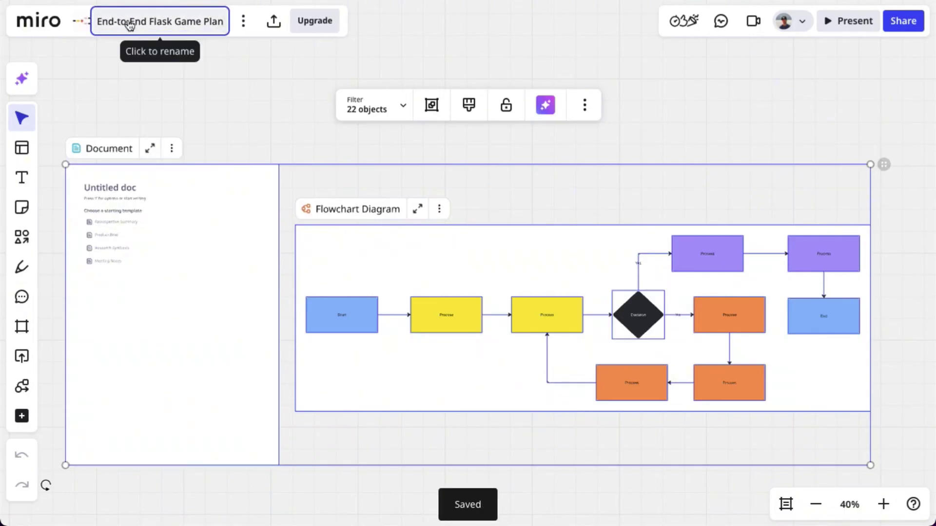
{"action": "left_click_drag", "start_coordinate": [825, 141], "coordinate": [783, 84]}
{"action": "left_click_drag", "start_coordinate": [721, 127], "coordinate": [706, 55]}
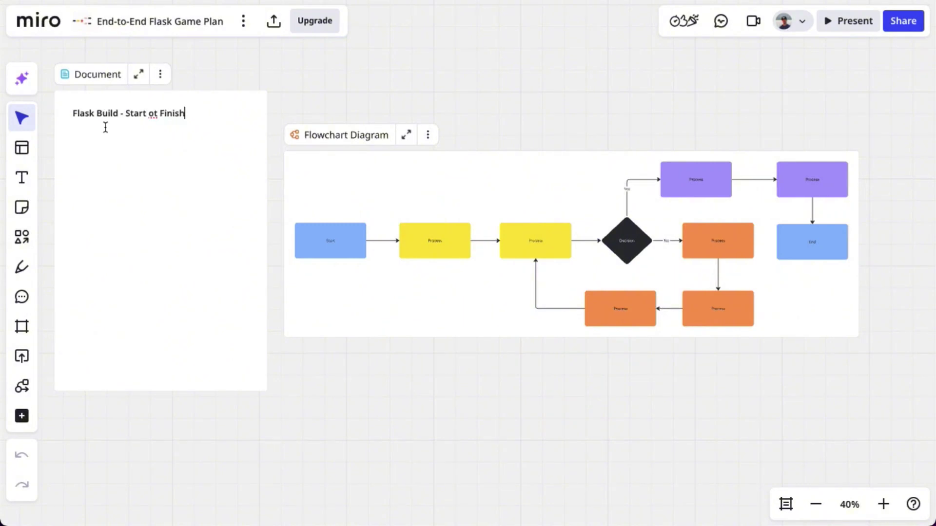
Correct the doc heading to 'Flask Build - Start to Finish' and add a project summary paragraph
{"action": "double_click", "coordinate": [153, 113]}
{"action": "type", "text": "to"}
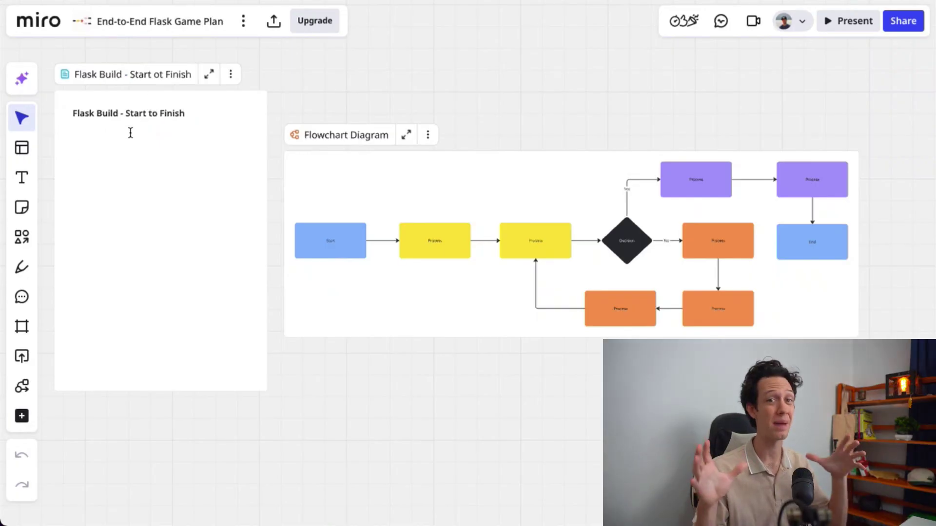
{"action": "key", "text": "Return"}
{"action": "type", "text": "This project walks through how to plan, design, and build a complete Flask web application from start to finish.  The goal is to turn an initial concept into a fully structured and deployable Flask project."}
Relabel the flowchart's Start step 'Brainstorm' at font size 36
{"action": "scroll", "coordinate": [89, 132], "scroll_direction": "up", "scroll_amount": 3}
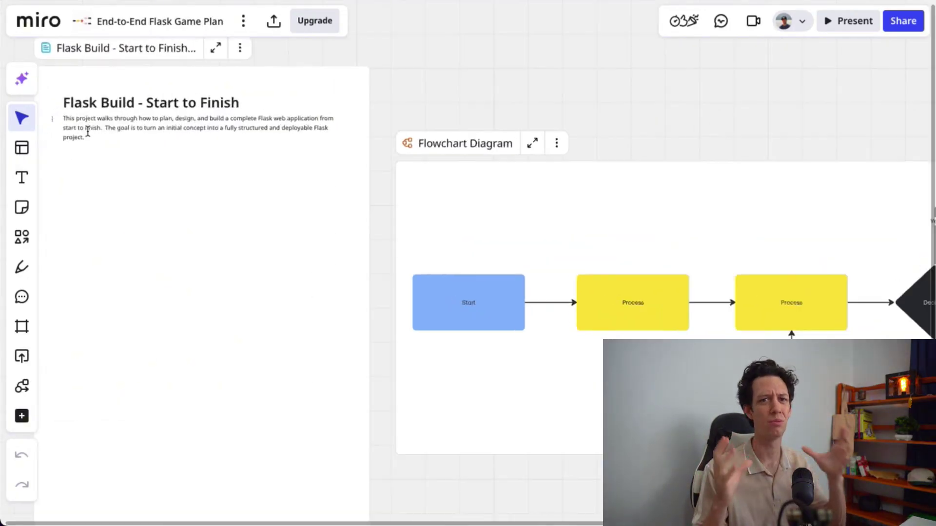
{"action": "scroll", "coordinate": [88, 132], "scroll_direction": "up", "scroll_amount": 3}
{"action": "scroll", "coordinate": [620, 79], "scroll_direction": "right", "scroll_amount": 10}
{"action": "scroll", "coordinate": [621, 80], "scroll_direction": "down", "scroll_amount": 3}
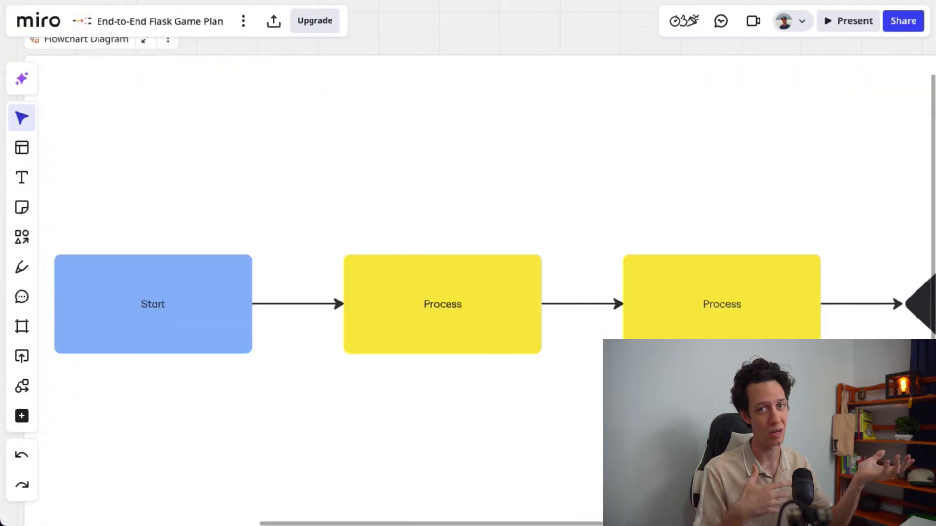
{"action": "double_click", "coordinate": [153, 304]}
{"action": "type", "text": "Brainstorm"}
{"action": "key", "text": "ctrl+a"}
{"action": "left_click", "coordinate": [186, 190]}
{"action": "left_click", "coordinate": [187, 189]}
{"action": "left_click", "coordinate": [187, 190]}
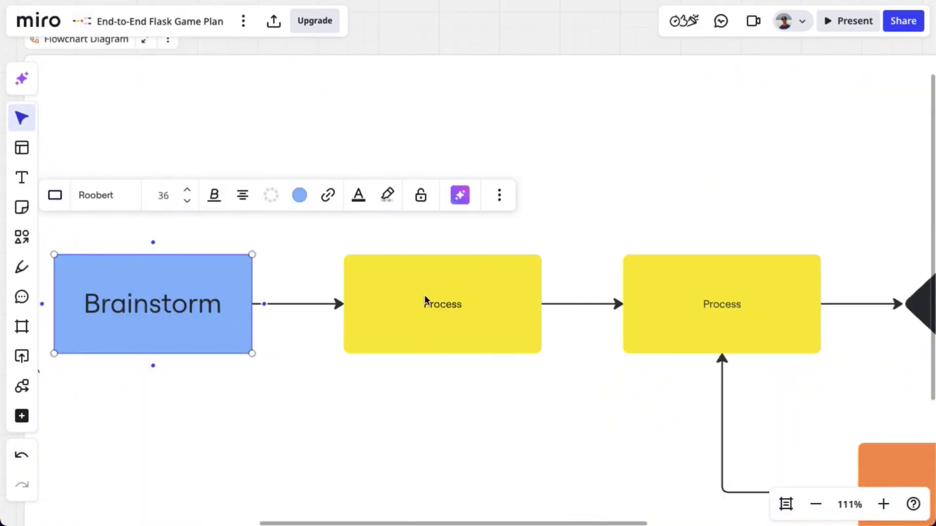
Relabel the Process steps Architecture and Database, and the decision diamond 'Does it work?'
{"action": "double_click", "coordinate": [425, 300]}
{"action": "type", "text": "Architecture"}
{"action": "double_click", "coordinate": [735, 313]}
{"action": "type", "text": "Database"}
{"action": "scroll", "coordinate": [449, 254], "scroll_direction": "right", "scroll_amount": 10}
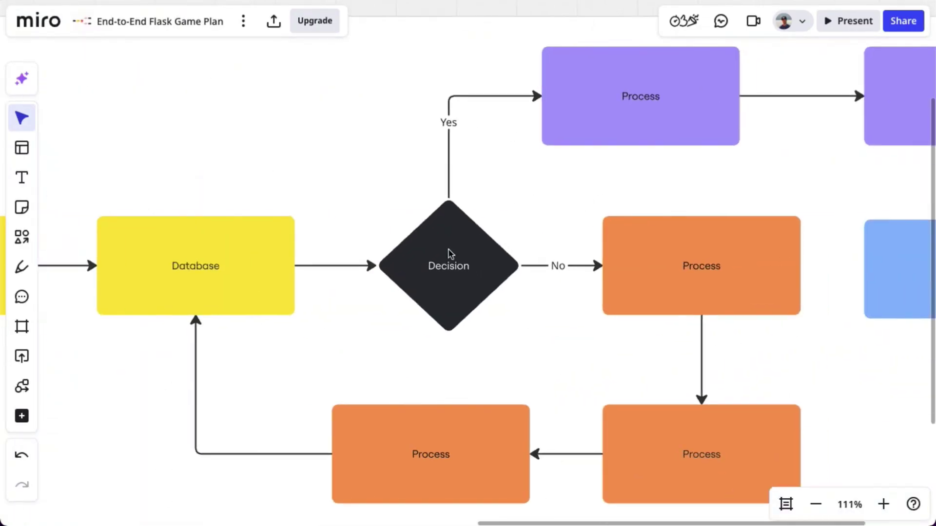
{"action": "double_click", "coordinate": [449, 253]}
{"action": "type", "text": "Does it work?"}
Relabel the orange and top purple steps Revise Plan, Testing, Database Config and Authentication
{"action": "double_click", "coordinate": [701, 266]}
{"action": "type", "text": "Revise Plan"}
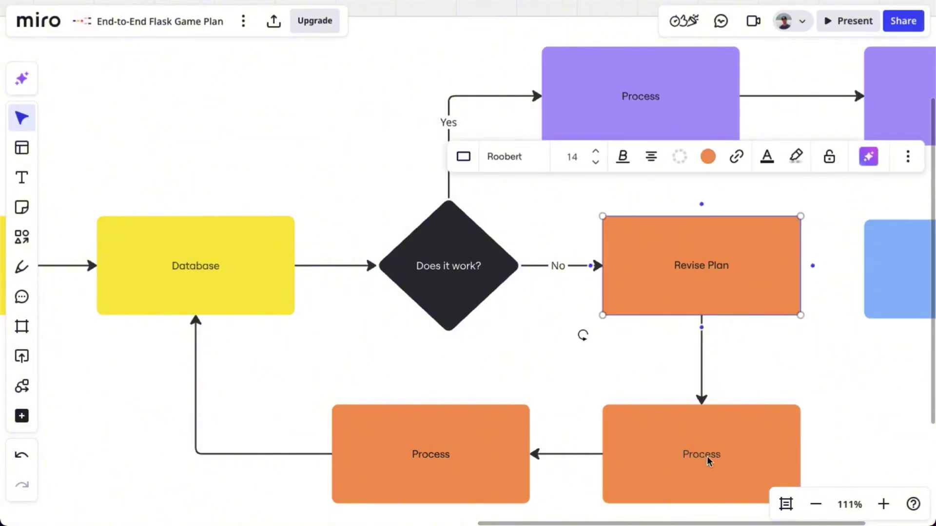
{"action": "double_click", "coordinate": [709, 460]}
{"action": "type", "text": "Testing"}
{"action": "double_click", "coordinate": [491, 464]}
{"action": "type", "text": "Database Config"}
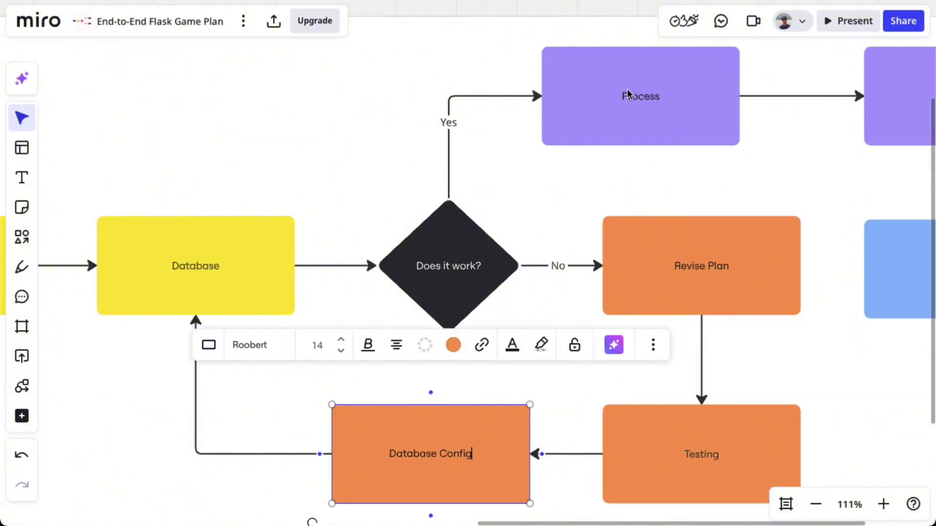
{"action": "double_click", "coordinate": [628, 93]}
{"action": "type", "text": "Authentication"}
Relabel the right-hand purple step 'Sprint' and the blue End step 'Launch'
{"action": "scroll", "coordinate": [628, 94], "scroll_direction": "right", "scroll_amount": 5}
{"action": "left_click", "coordinate": [843, 86]}
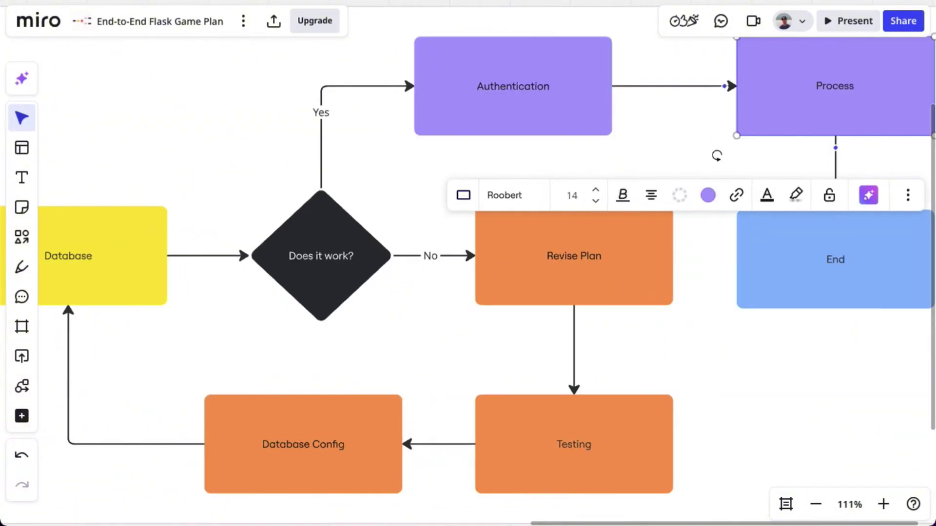
{"action": "type", "text": "Sprint"}
{"action": "left_click", "coordinate": [832, 260]}
{"action": "scroll", "coordinate": [117, 270], "scroll_direction": "down", "scroll_amount": 5}
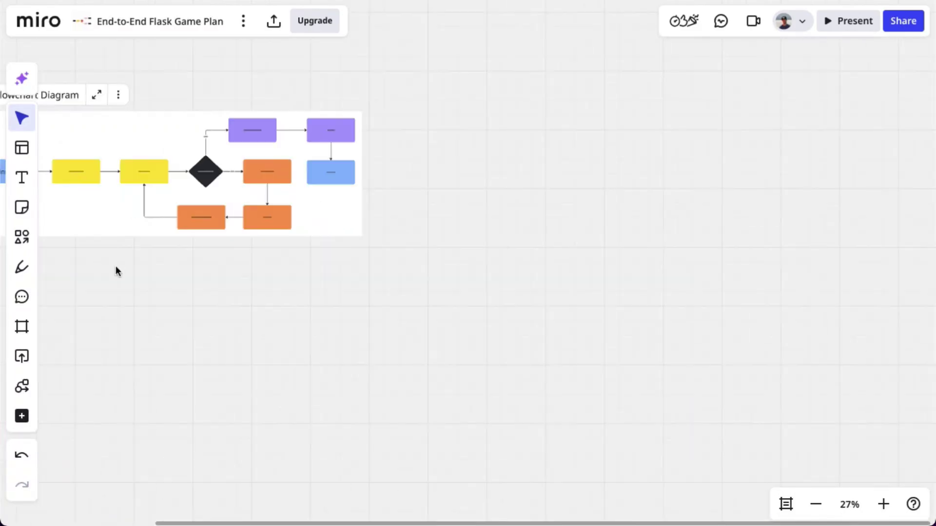
{"action": "left_click", "coordinate": [476, 202]}
{"action": "scroll", "coordinate": [271, 242], "scroll_direction": "up", "scroll_amount": 8}
Enlarge the Architecture, Database and Authentication labels to font size 36
{"action": "left_click", "coordinate": [271, 242]}
{"action": "left_click", "coordinate": [164, 119]}
{"action": "left_click", "coordinate": [164, 290]}
{"action": "left_click", "coordinate": [671, 273]}
{"action": "left_click", "coordinate": [554, 119]}
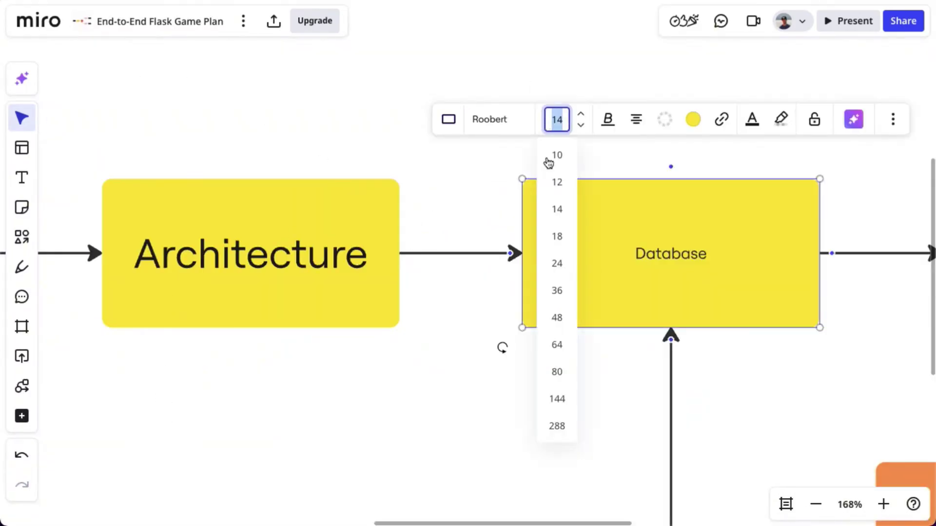
{"action": "left_click", "coordinate": [556, 290]}
{"action": "scroll", "coordinate": [716, 320], "scroll_direction": "down", "scroll_amount": 5}
{"action": "scroll", "coordinate": [717, 319], "scroll_direction": "right", "scroll_amount": 5}
{"action": "left_click", "coordinate": [648, 166]}
Enlarge the Sprint, Revise Plan, Launch, Testing and Database Config labels to 36, widening Authentication
{"action": "left_click", "coordinate": [861, 166]}
{"action": "left_click", "coordinate": [568, 75]}
{"action": "left_click", "coordinate": [648, 166]}
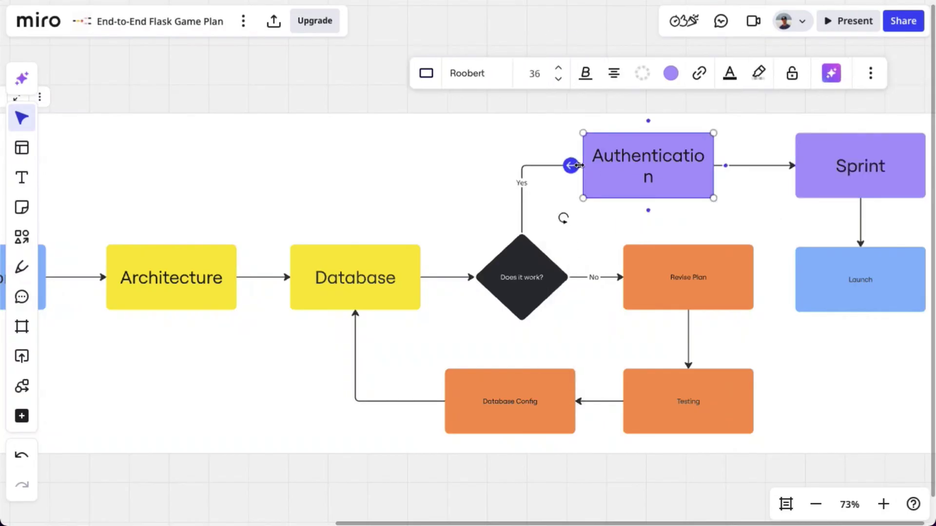
{"action": "left_click_drag", "start_coordinate": [584, 166], "coordinate": [570, 165]}
{"action": "left_click", "coordinate": [688, 277]}
{"action": "left_click", "coordinate": [571, 183]}
{"action": "left_click", "coordinate": [860, 279]}
{"action": "left_click", "coordinate": [571, 188]}
{"action": "left_click", "coordinate": [688, 401]}
{"action": "left_click", "coordinate": [510, 401]}
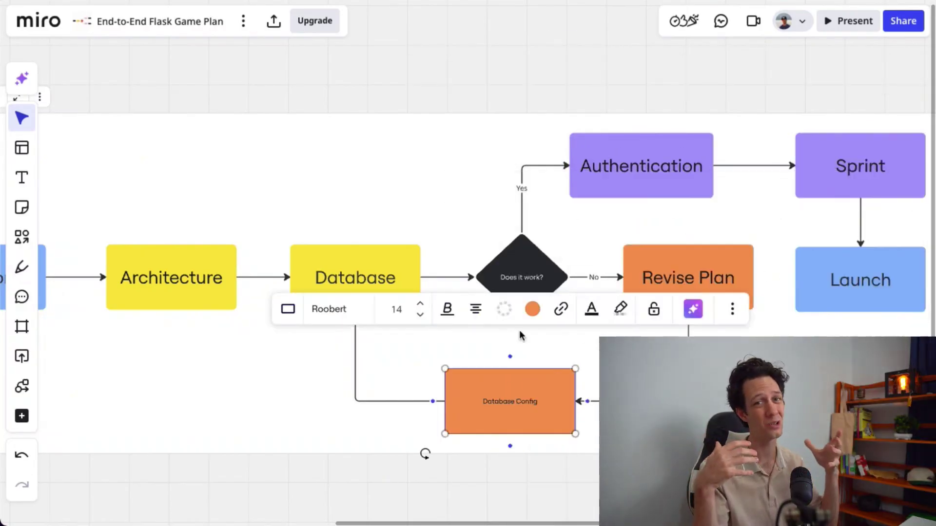
{"action": "left_click", "coordinate": [395, 307]}
{"action": "scroll", "coordinate": [305, 284], "scroll_direction": "down", "scroll_amount": 5}
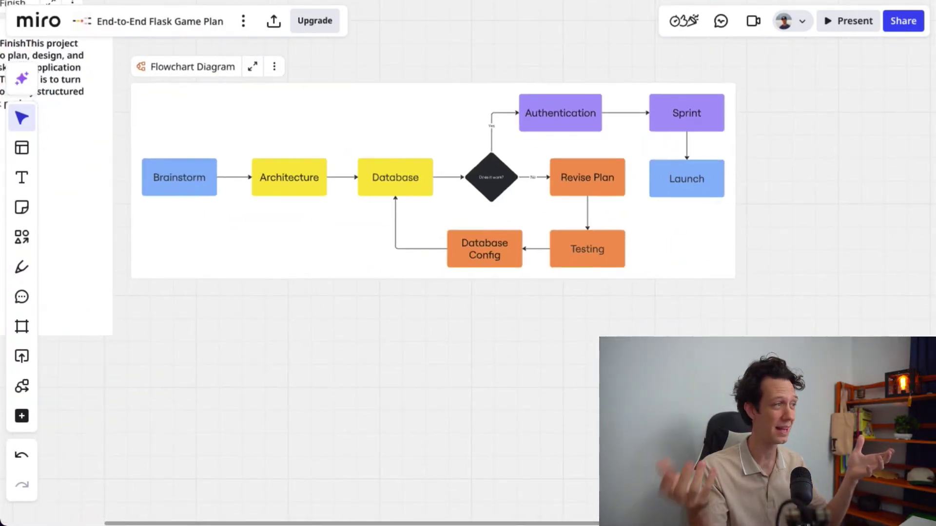
Draw three circles filled light green, peach and pink
{"action": "scroll", "coordinate": [422, 351], "scroll_direction": "down", "scroll_amount": 5}
{"action": "left_click", "coordinate": [21, 237]}
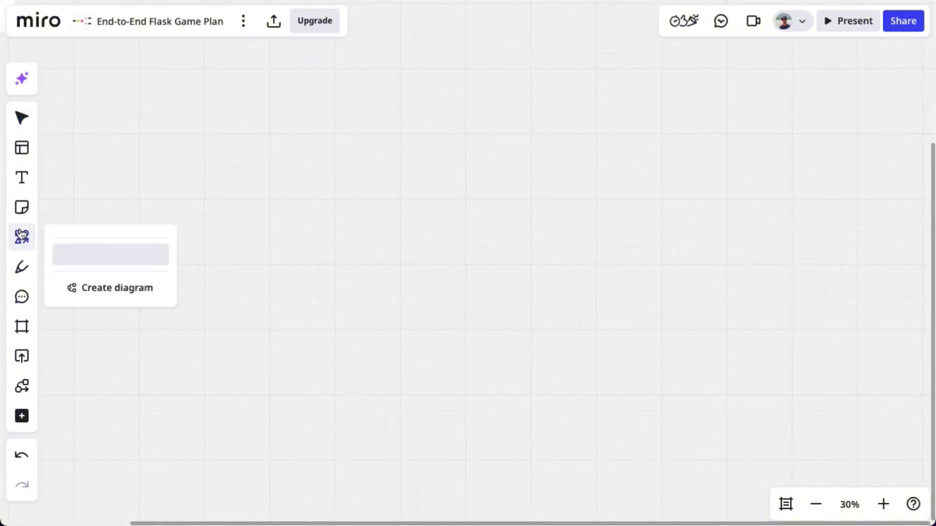
{"action": "left_click_drag", "start_coordinate": [217, 159], "coordinate": [386, 324]}
{"action": "left_click", "coordinate": [305, 101]}
{"action": "left_click", "coordinate": [261, 273]}
{"action": "key", "text": "ctrl+d"}
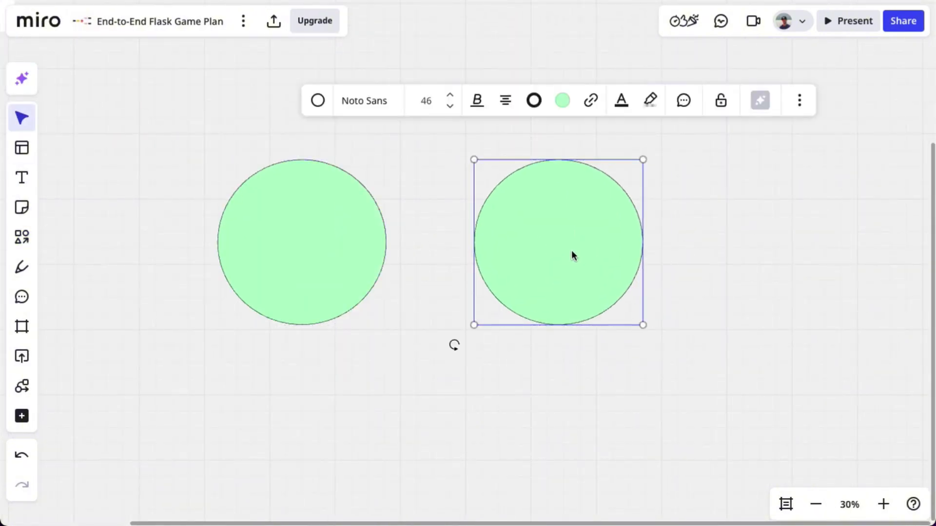
{"action": "key", "text": "ctrl+d"}
{"action": "left_click", "coordinate": [414, 410]}
{"action": "left_click", "coordinate": [423, 288]}
{"action": "left_click", "coordinate": [469, 334]}
Label the circles Discovery, Organization and Visualization
{"action": "key", "text": "t"}
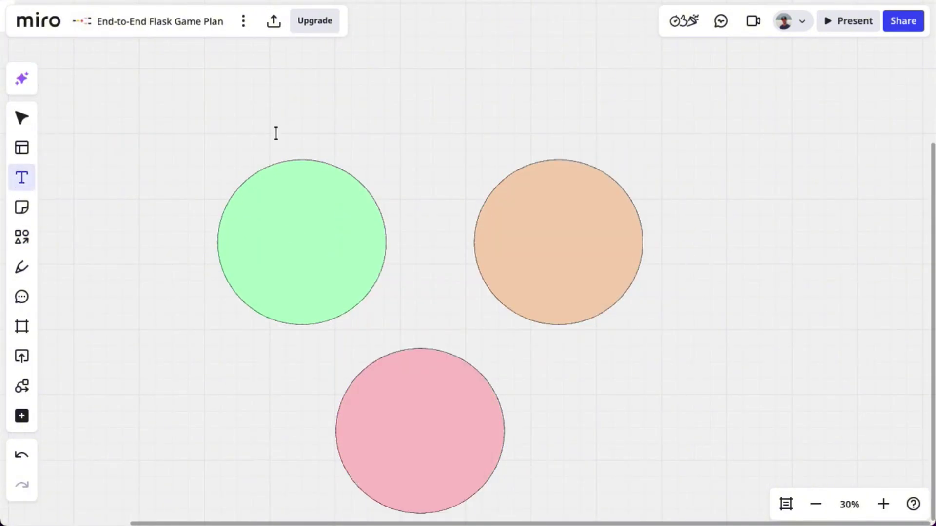
{"action": "left_click", "coordinate": [276, 133]}
{"action": "left_click_drag", "start_coordinate": [322, 145], "coordinate": [334, 153]}
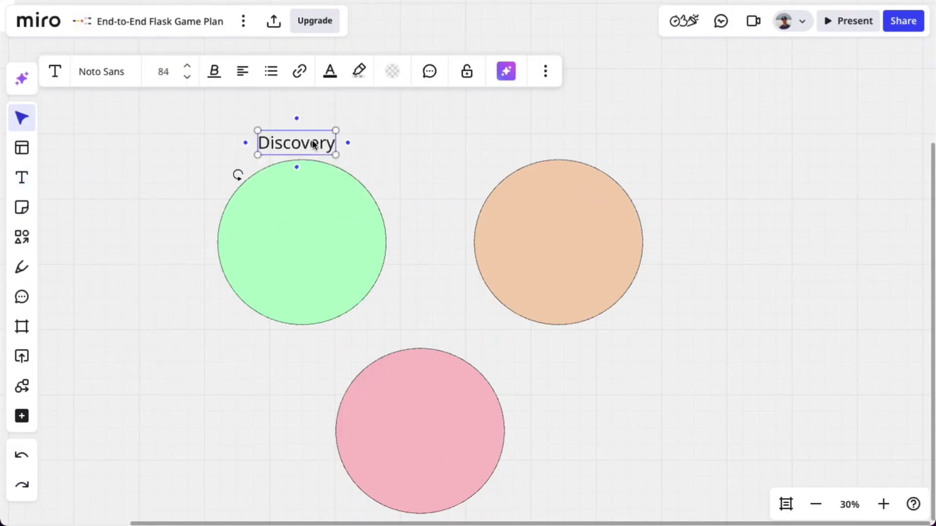
{"action": "key", "text": "ctrl+d"}
{"action": "type", "text": "Organization"}
{"action": "left_click_drag", "start_coordinate": [600, 152], "coordinate": [648, 152]}
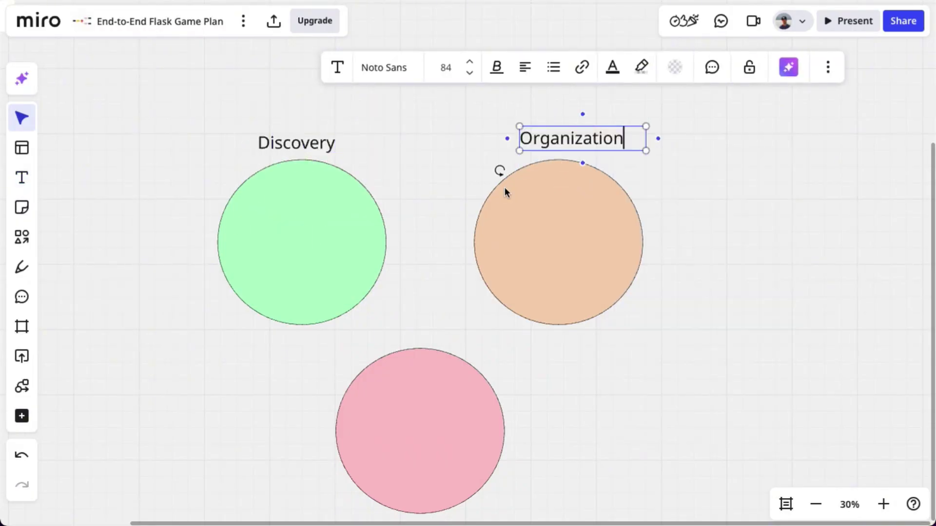
{"action": "left_click", "coordinate": [296, 142]}
{"action": "key", "text": "ctrl+d"}
{"action": "left_click_drag", "start_coordinate": [311, 151], "coordinate": [418, 330]}
{"action": "type", "text": "Vizual"}
{"action": "right_click", "coordinate": [447, 337]}
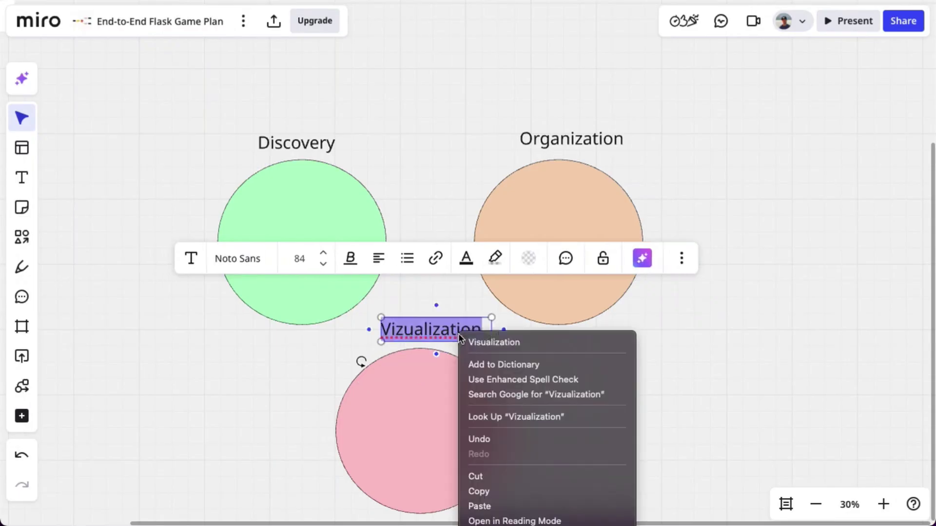
{"action": "left_click", "coordinate": [496, 341]}
{"action": "left_click", "coordinate": [200, 163]}
Add 'Problem?' and 'Who?' sticky notes inside the Discovery circle
{"action": "right_click", "coordinate": [200, 164]}
{"action": "left_click", "coordinate": [252, 254]}
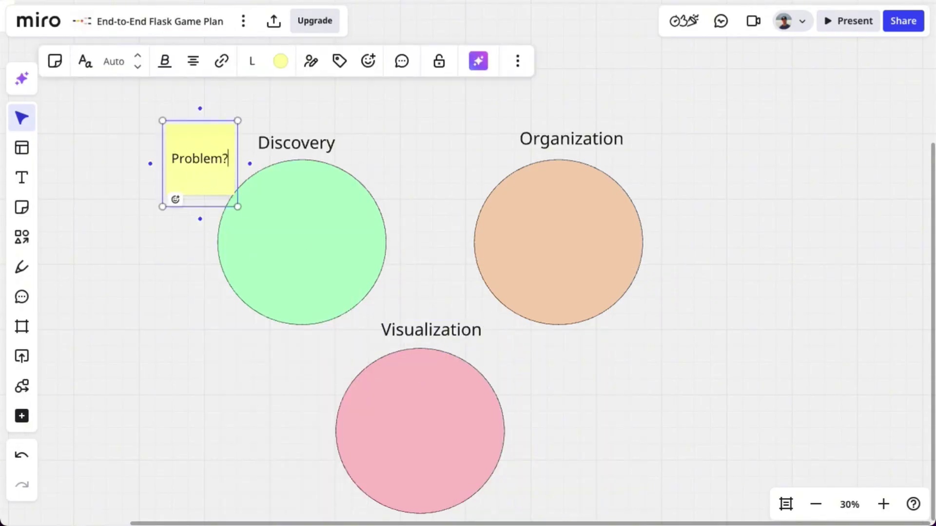
{"action": "scroll", "coordinate": [230, 203], "scroll_direction": "down", "scroll_amount": 1}
{"action": "key", "text": "Escape"}
{"action": "left_click_drag", "start_coordinate": [193, 153], "coordinate": [260, 192]}
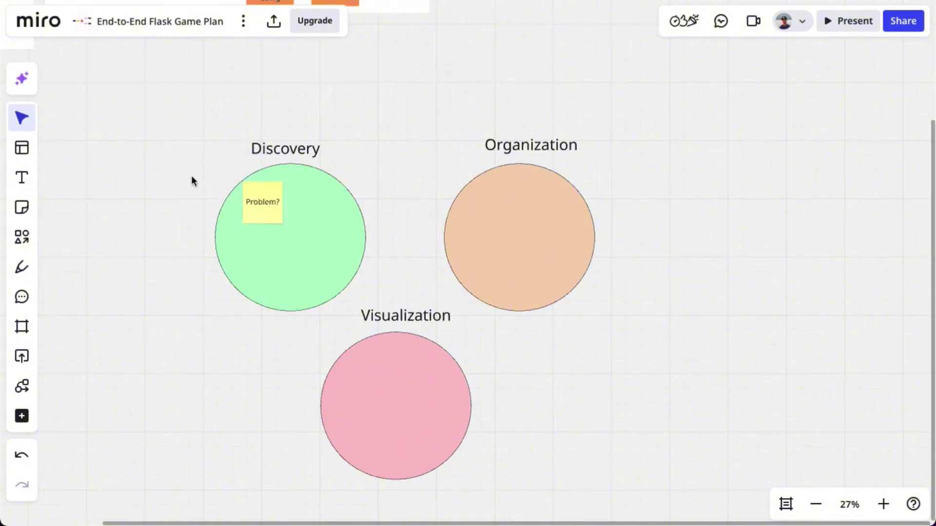
{"action": "right_click", "coordinate": [191, 179]}
{"action": "left_click", "coordinate": [236, 266]}
{"action": "type", "text": "Who?"}
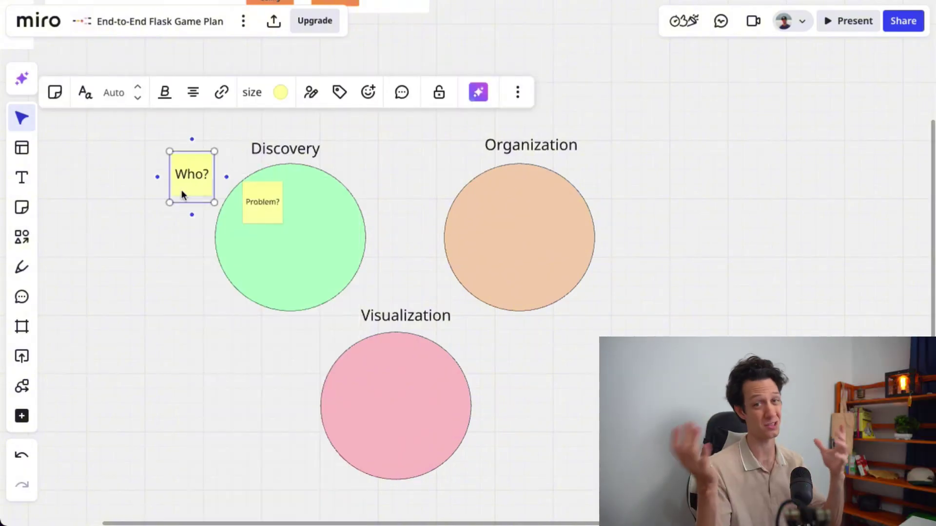
{"action": "left_click_drag", "start_coordinate": [181, 194], "coordinate": [311, 227]}
Add a 'Core features' sticky note inside the Discovery circle
{"action": "right_click", "coordinate": [380, 165]}
{"action": "left_click", "coordinate": [439, 253]}
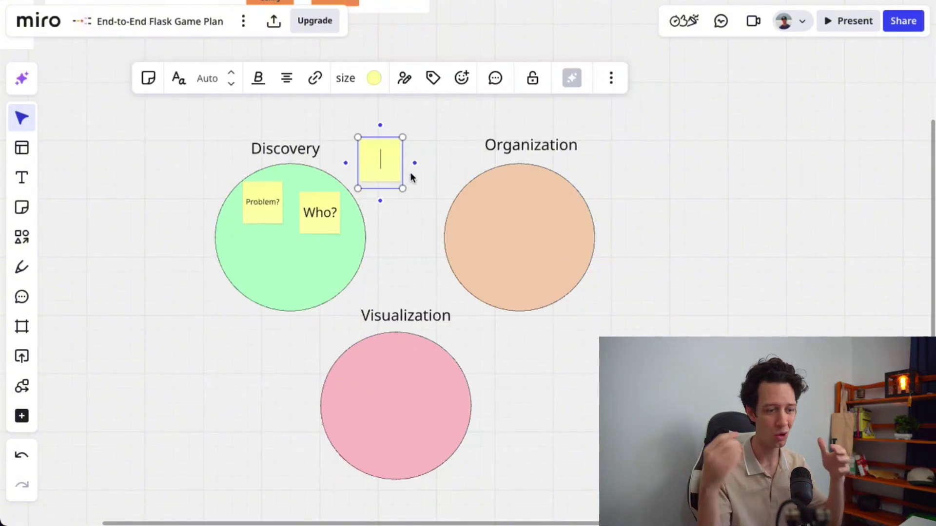
{"action": "type", "text": "Core fre"}
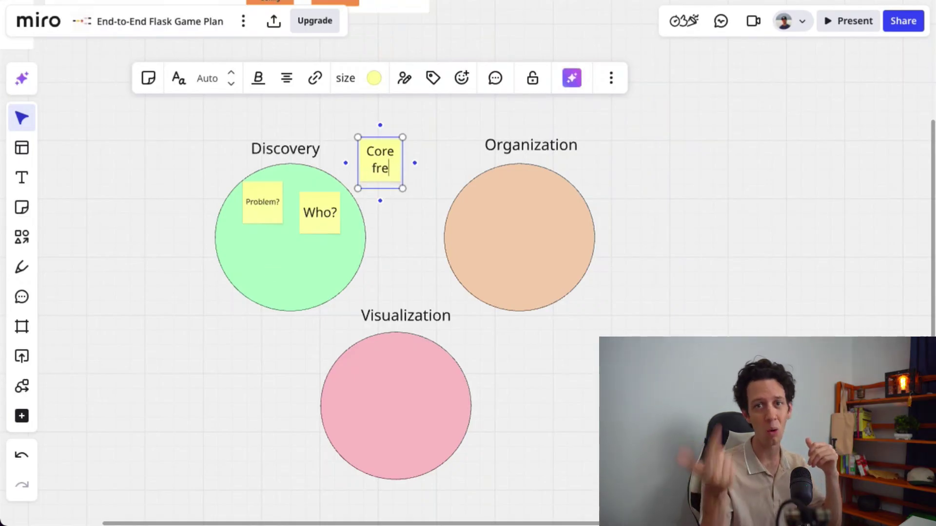
{"action": "key", "text": "BackSpace"}
{"action": "key", "text": "BackSpace"}
{"action": "type", "text": "eatures"}
{"action": "key", "text": "Escape"}
{"action": "left_click_drag", "start_coordinate": [387, 168], "coordinate": [326, 273]}
Change the copied note's text to 'Why is it unique??'
{"action": "right_click", "coordinate": [265, 264]}
{"action": "key", "text": "Escape"}
{"action": "left_click", "coordinate": [261, 269]}
{"action": "double_click", "coordinate": [325, 273]}
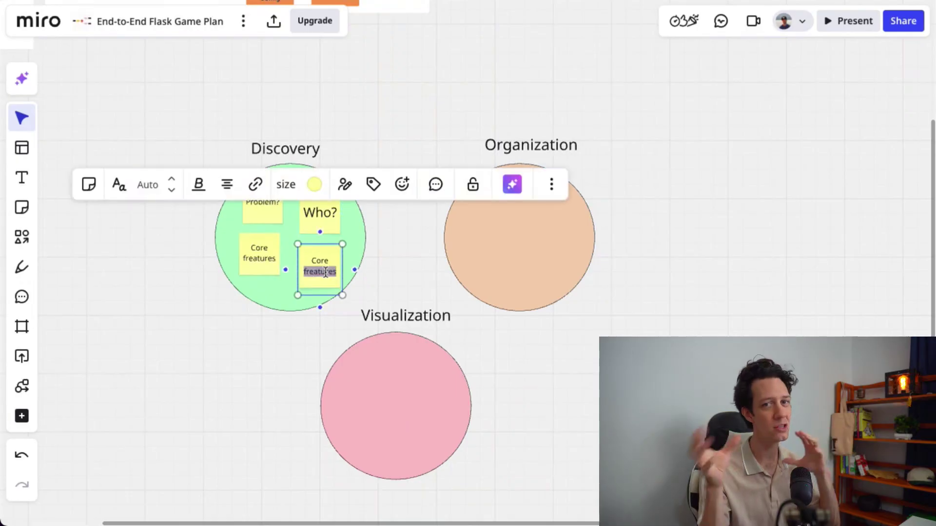
{"action": "key", "text": "ctrl+a"}
{"action": "type", "text": "Why is it uniq"}
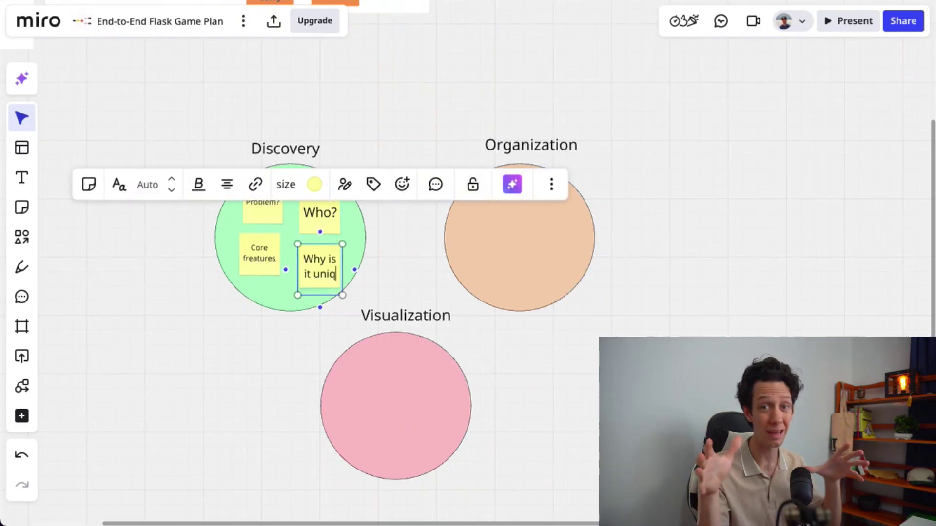
{"action": "type", "text": "ue??"}
{"action": "left_click", "coordinate": [257, 259]}
{"action": "left_click", "coordinate": [258, 259]}
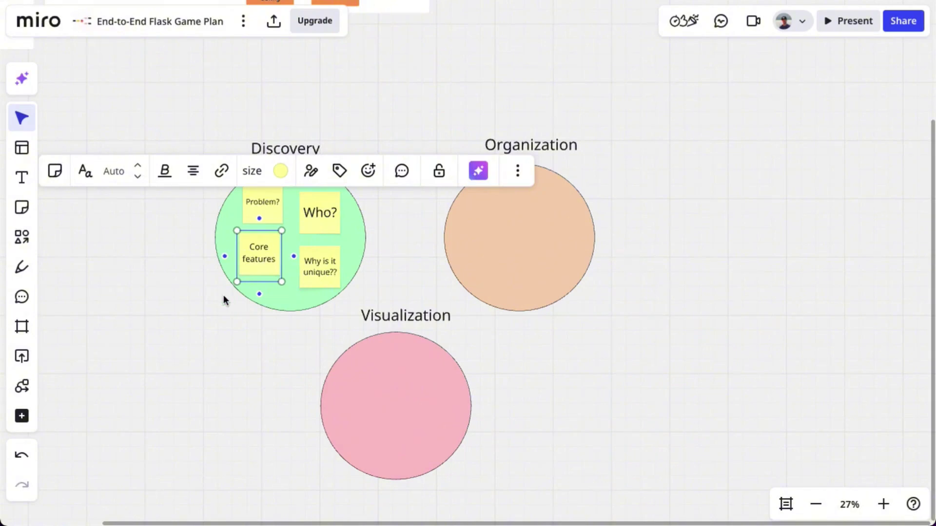
Copy the four Discovery notes and retype Visualization's as Sketch ideas, color-code blocks and wireframe
{"action": "left_click_drag", "start_coordinate": [223, 299], "coordinate": [349, 178]}
{"action": "left_click_drag", "start_coordinate": [317, 265], "coordinate": [363, 398]}
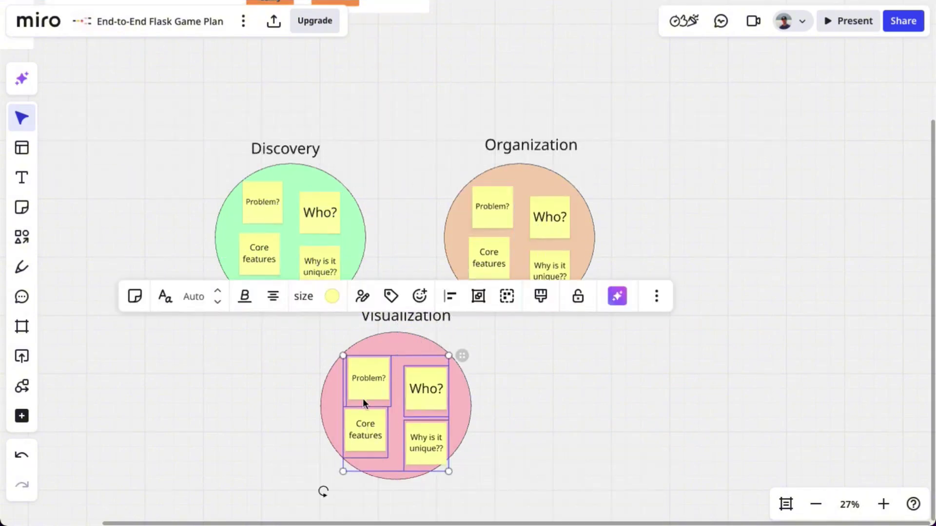
{"action": "double_click", "coordinate": [362, 374]}
{"action": "left_click", "coordinate": [358, 458]}
{"action": "left_click", "coordinate": [359, 486]}
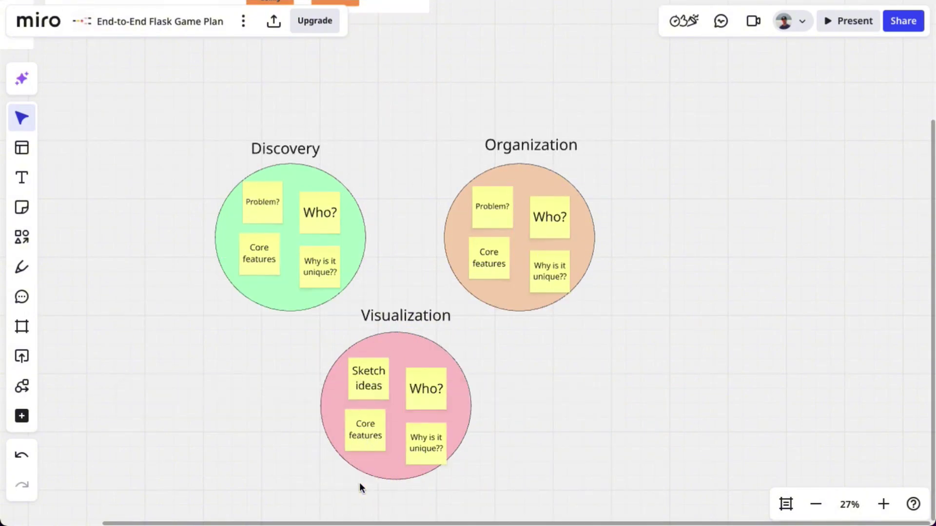
{"action": "double_click", "coordinate": [370, 435]}
{"action": "double_click", "coordinate": [407, 447]}
{"action": "type", "text": "co"}
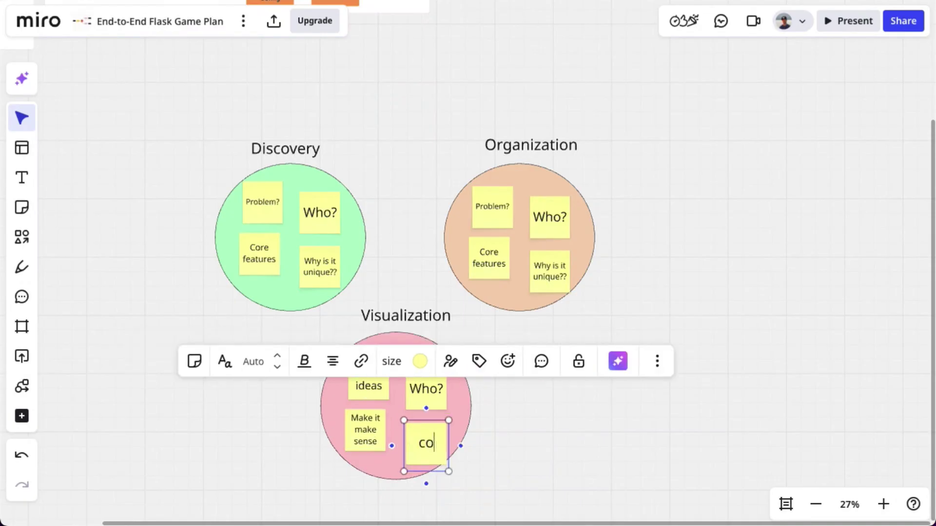
{"action": "type", "text": "lor-code blocks"}
{"action": "double_click", "coordinate": [422, 389]}
{"action": "type", "text": "wireframe"}
Retype Organization's notes as Outline routes, Draft DB, App Flow and Share with team
{"action": "left_click", "coordinate": [513, 232]}
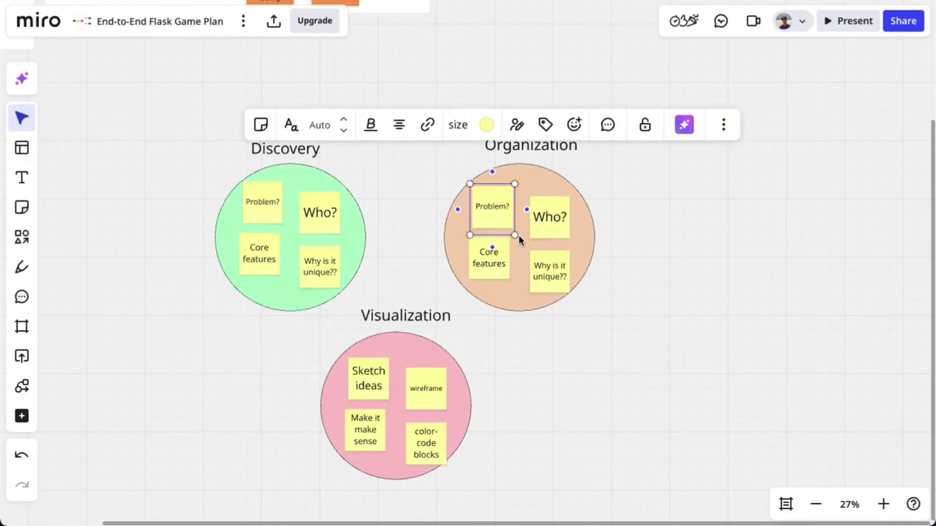
{"action": "type", "text": "Outline routes"}
{"action": "left_click", "coordinate": [549, 220]}
{"action": "type", "text": "Draft DB"}
{"action": "double_click", "coordinate": [496, 263]}
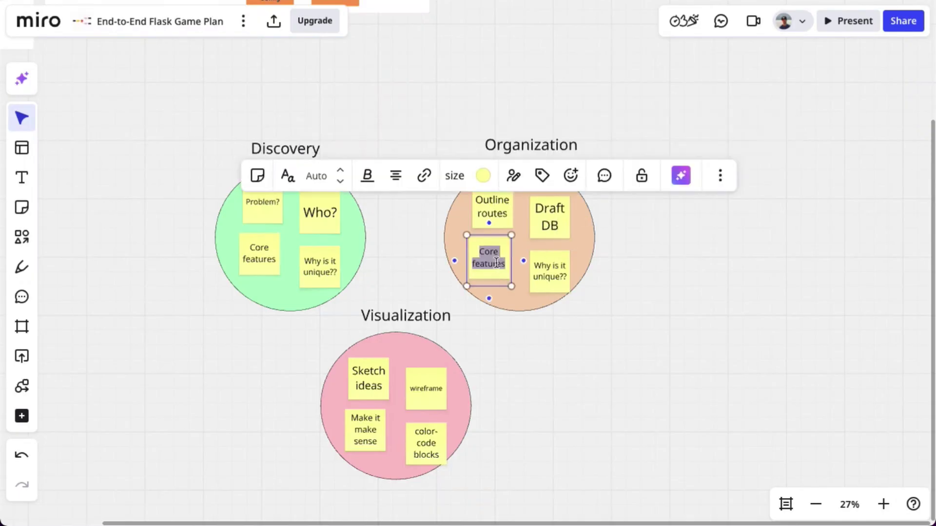
{"action": "double_click", "coordinate": [554, 276]}
{"action": "left_click", "coordinate": [642, 203]}
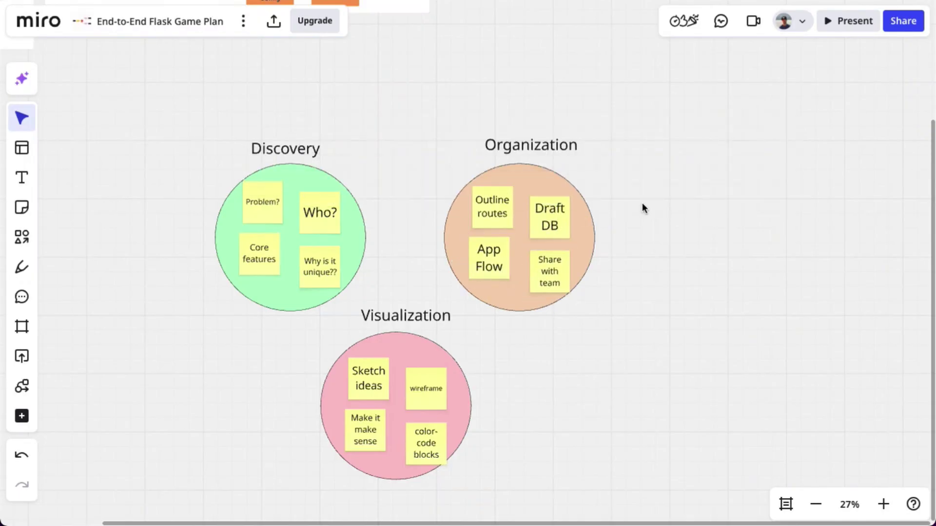
Draw a curved S-shaped arrow from the Launch box into the Discovery circle
{"action": "left_click_drag", "start_coordinate": [645, 99], "coordinate": [603, 263]}
{"action": "left_click", "coordinate": [22, 236]}
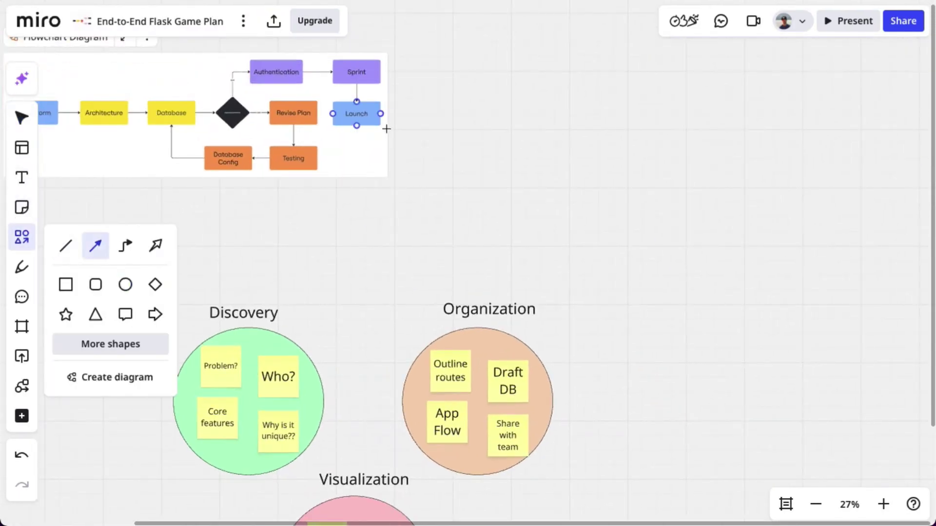
{"action": "left_click", "coordinate": [389, 115]}
{"action": "left_click", "coordinate": [290, 339]}
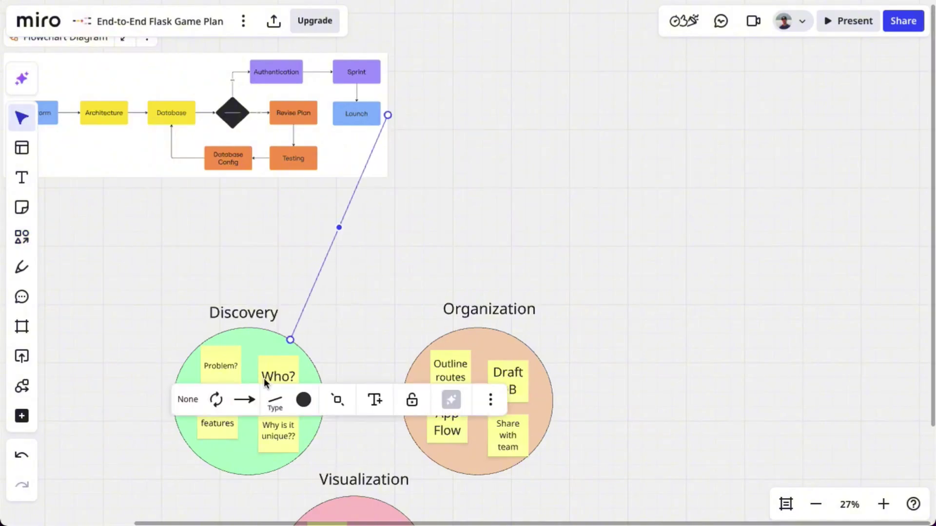
{"action": "left_click", "coordinate": [275, 402]}
{"action": "left_click", "coordinate": [458, 233]}
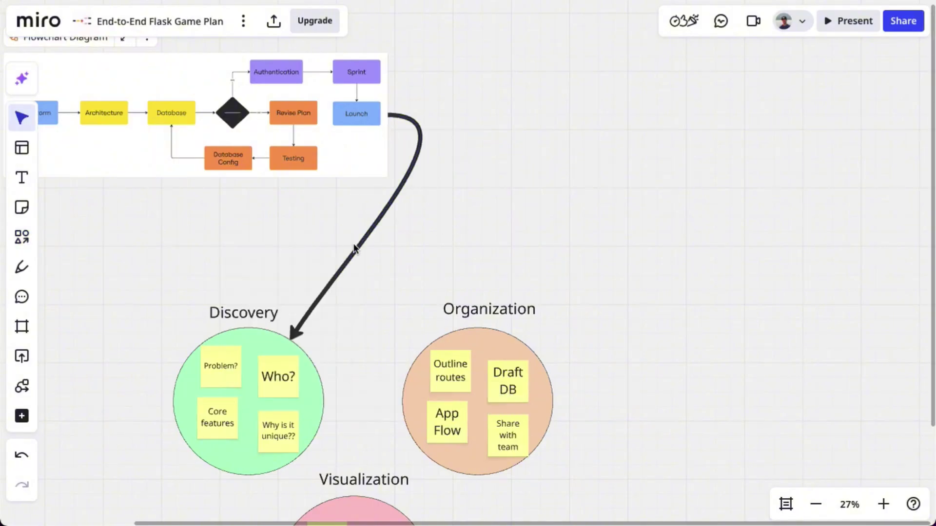
{"action": "left_click_drag", "start_coordinate": [382, 226], "coordinate": [417, 222]}
{"action": "scroll", "coordinate": [223, 203], "scroll_direction": "down", "scroll_amount": 5}
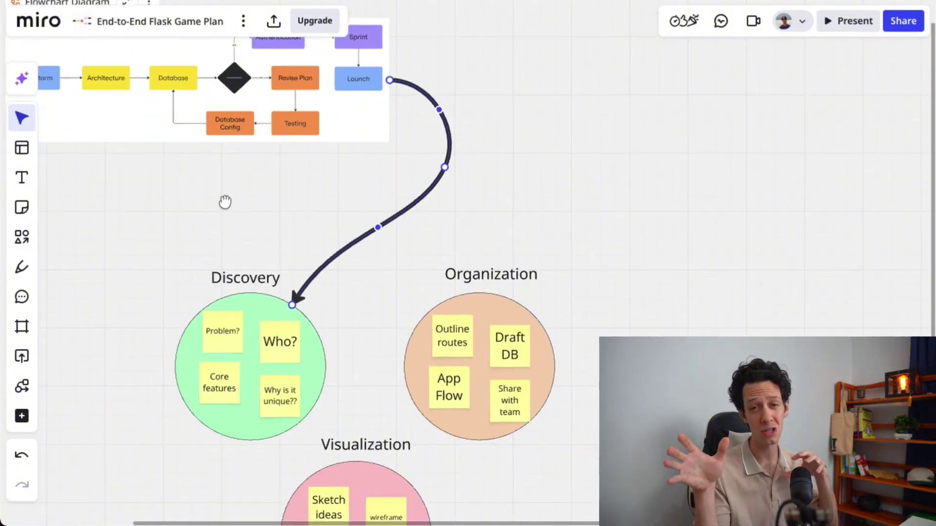
Connect Discovery to Visualization with an elbow connector
{"action": "key", "text": "l"}
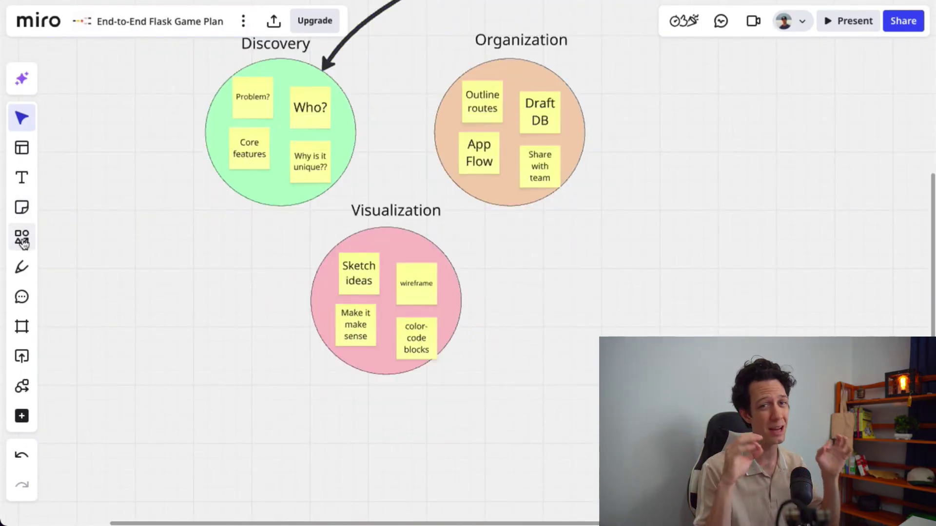
{"action": "mouse_move", "coordinate": [280, 205]}
{"action": "left_mouse_down"}
{"action": "mouse_move", "coordinate": [282, 250]}
{"action": "mouse_move", "coordinate": [311, 302]}
{"action": "left_mouse_up"}
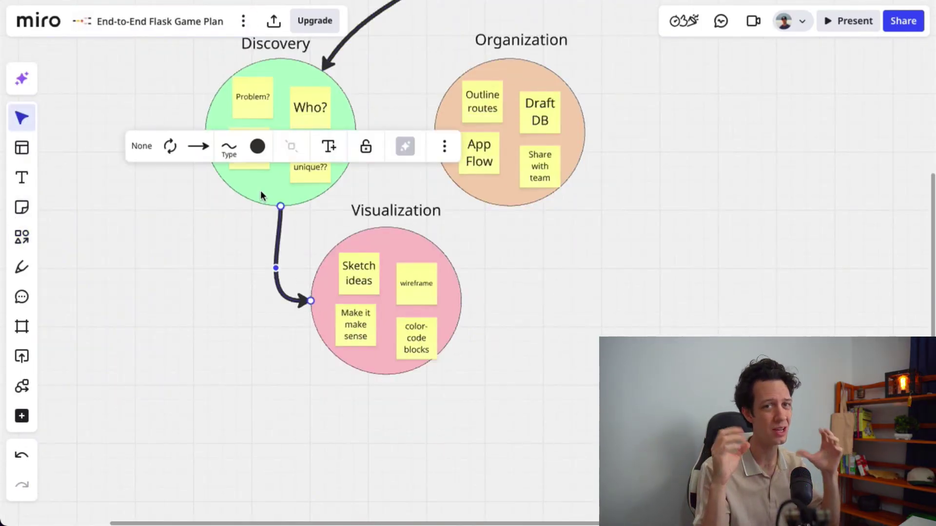
{"action": "left_click", "coordinate": [229, 147]}
{"action": "left_click_drag", "start_coordinate": [282, 193], "coordinate": [229, 193]}
{"action": "left_click", "coordinate": [246, 226]}
{"action": "key", "text": "Escape"}
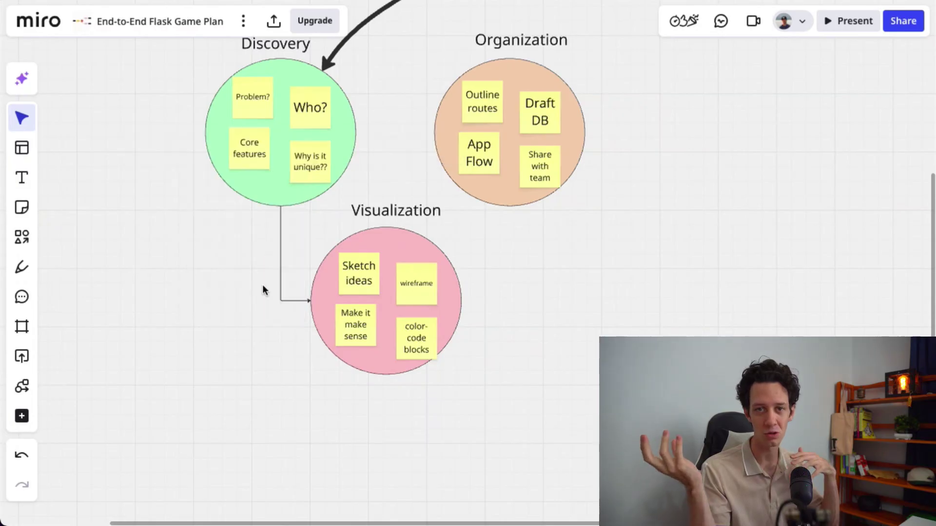
{"action": "left_click", "coordinate": [280, 253]}
{"action": "left_click_drag", "start_coordinate": [310, 301], "coordinate": [294, 330]}
Route an arrow from Visualization to the bottom edge of Organization
{"action": "left_click_drag", "start_coordinate": [257, 236], "coordinate": [422, 295]}
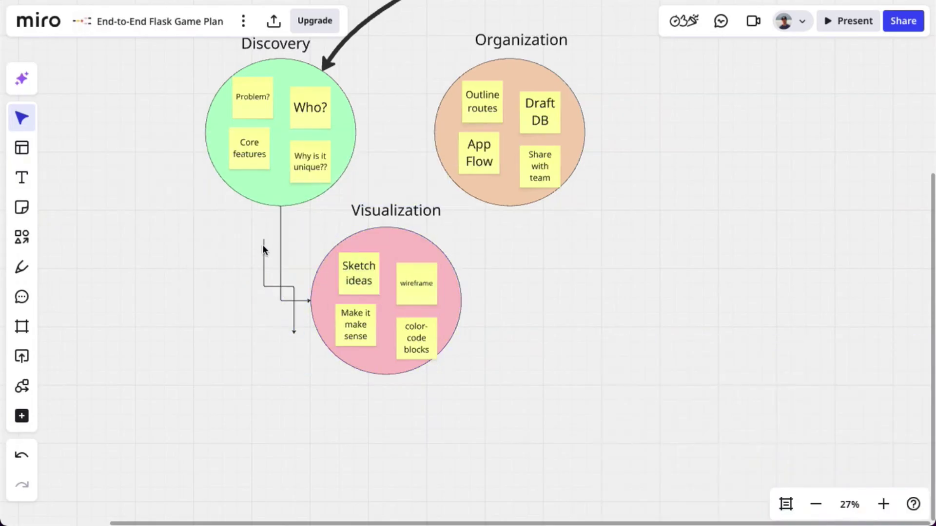
{"action": "left_click_drag", "start_coordinate": [263, 286], "coordinate": [461, 299]}
{"action": "left_click_drag", "start_coordinate": [294, 334], "coordinate": [511, 222]}
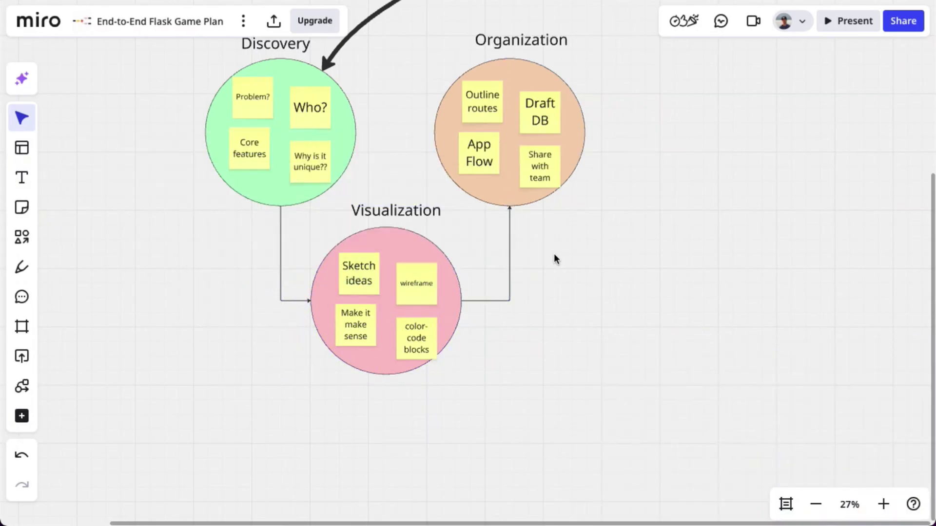
{"action": "scroll", "coordinate": [554, 253], "scroll_direction": "down", "scroll_amount": 5}
{"action": "left_click_drag", "start_coordinate": [615, 142], "coordinate": [598, 288]}
{"action": "left_click_drag", "start_coordinate": [828, 314], "coordinate": [342, 286]}
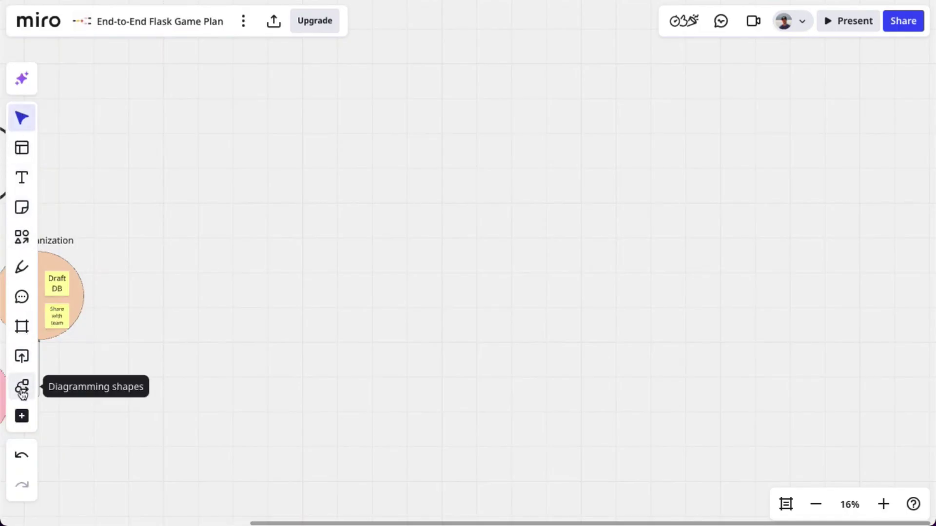
Add a mind map template and name its central node 'Flask Notes App'
{"action": "left_click", "coordinate": [21, 416]}
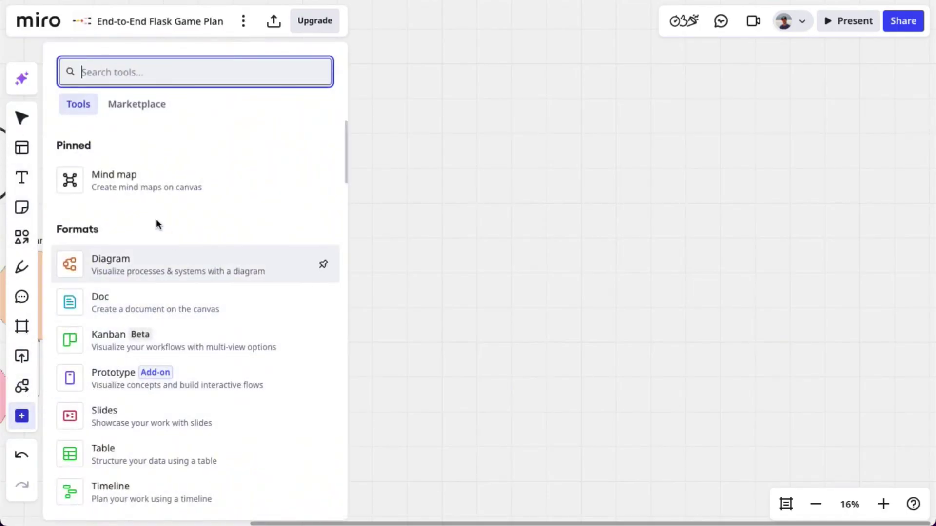
{"action": "scroll", "coordinate": [128, 379], "scroll_direction": "down", "scroll_amount": 1}
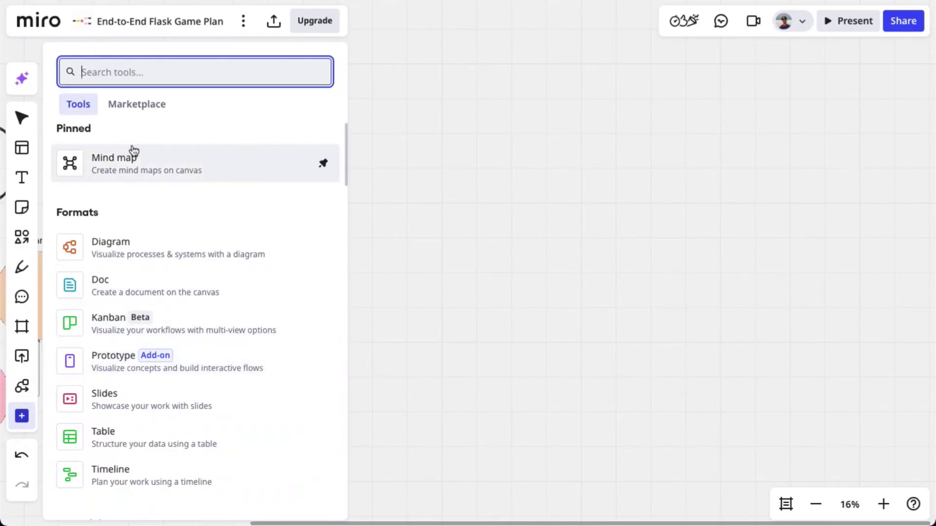
{"action": "left_click", "coordinate": [131, 162]}
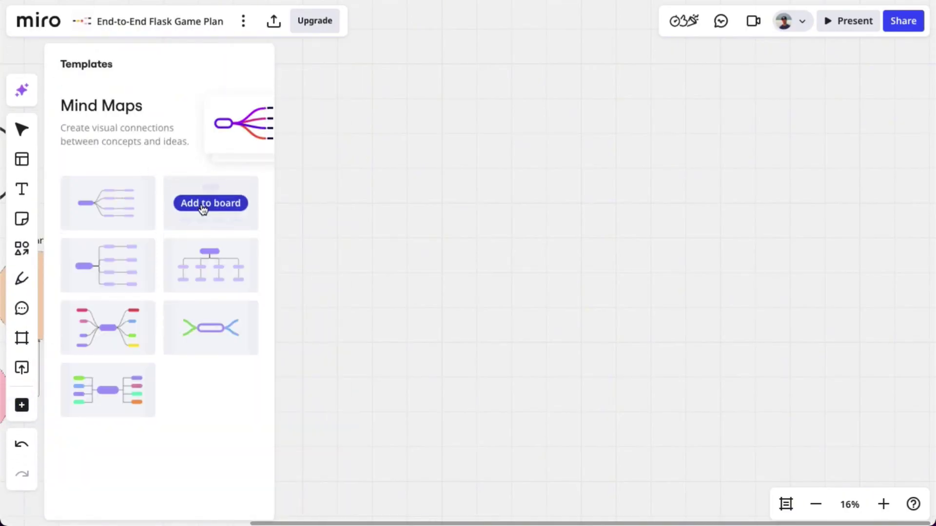
{"action": "left_click", "coordinate": [202, 215]}
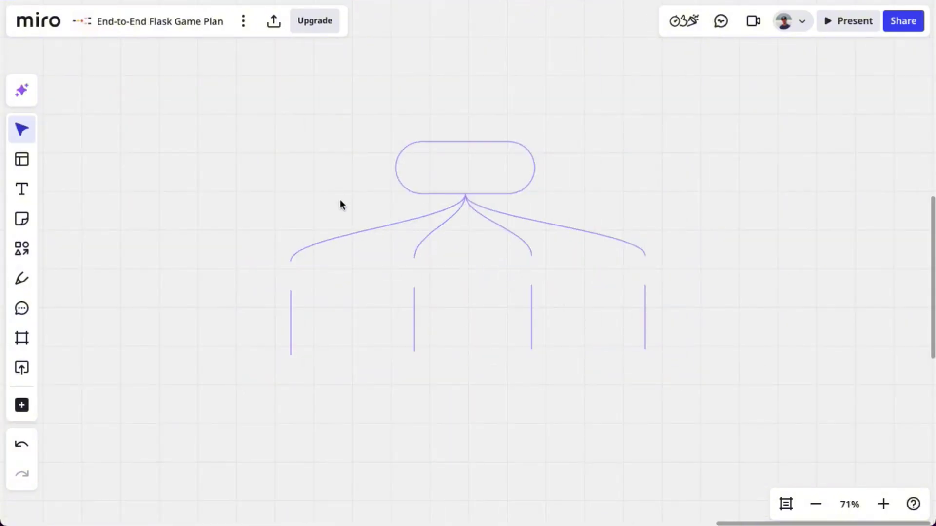
{"action": "left_click", "coordinate": [448, 170]}
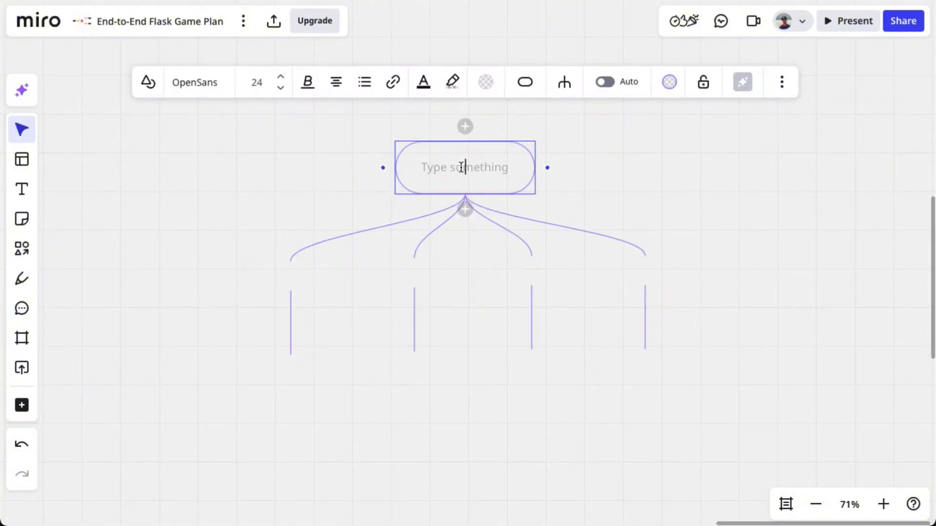
{"action": "type", "text": "Flask Notes App"}
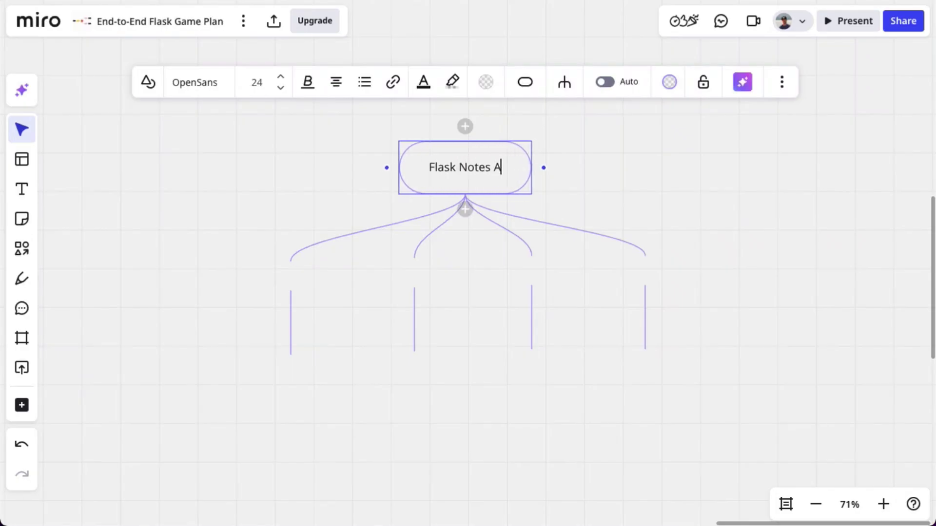
Make the root node's outline and branches red
{"action": "left_click", "coordinate": [487, 83]}
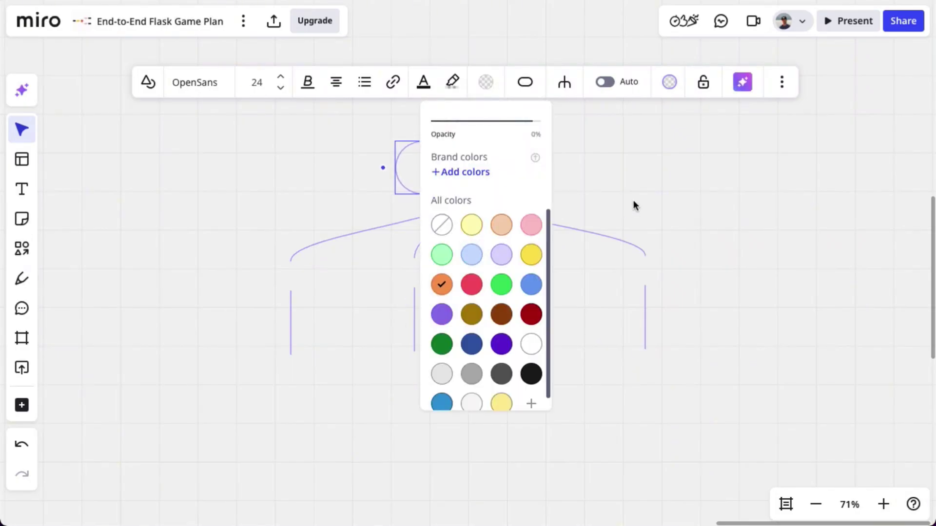
{"action": "left_click", "coordinate": [633, 205]}
{"action": "left_click", "coordinate": [512, 171]}
{"action": "left_click", "coordinate": [669, 82]}
{"action": "left_click", "coordinate": [625, 203]}
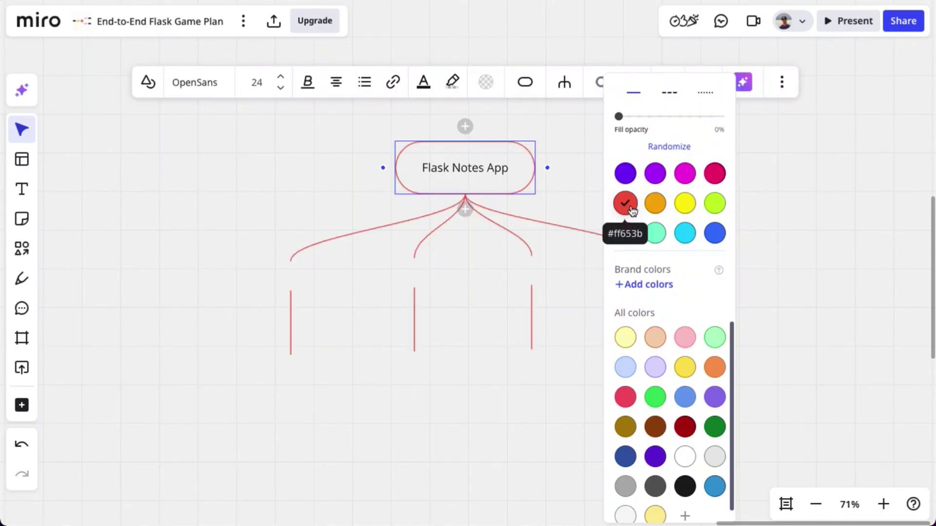
{"action": "left_click", "coordinate": [594, 128]}
{"action": "left_click", "coordinate": [493, 146]}
Raise the root node's orange fill opacity to about 70%
{"action": "left_click", "coordinate": [486, 82]}
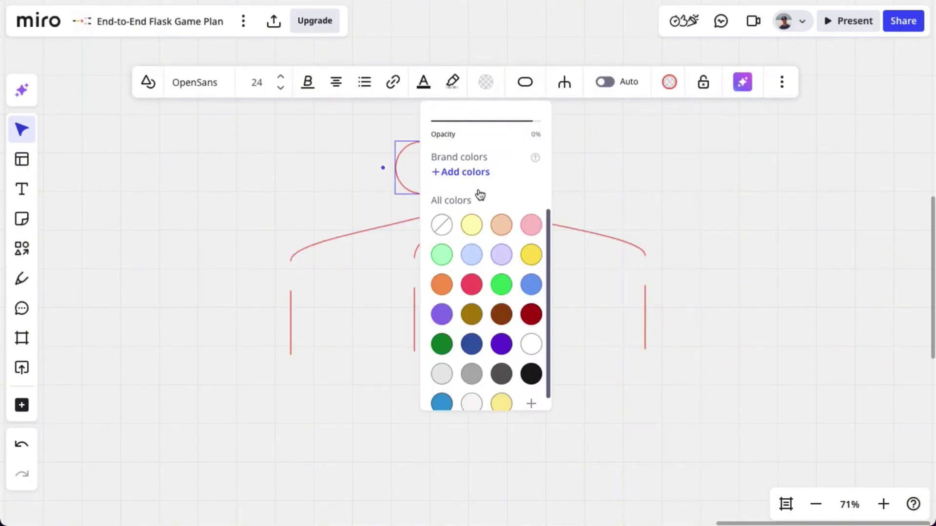
{"action": "left_click", "coordinate": [593, 128]}
{"action": "left_click", "coordinate": [493, 147]}
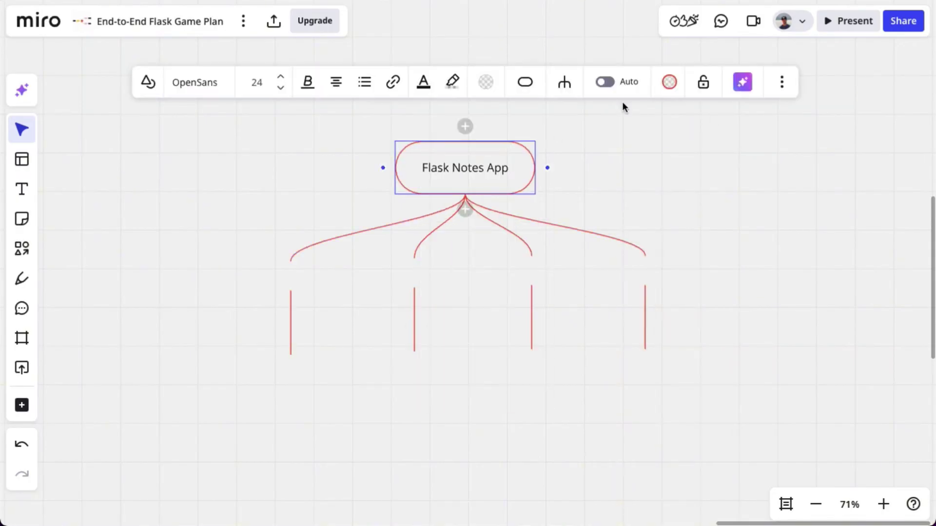
{"action": "left_click", "coordinate": [669, 82]}
{"action": "left_click_drag", "start_coordinate": [616, 116], "coordinate": [679, 117]}
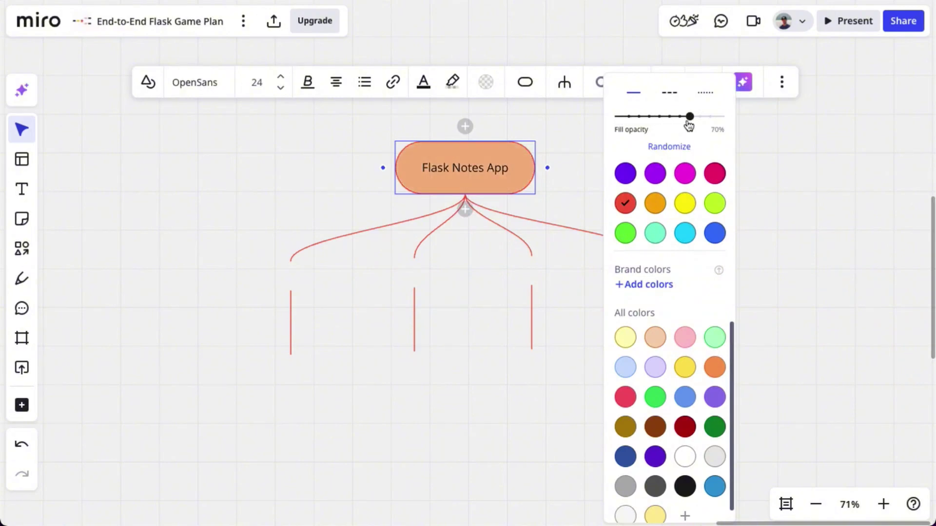
{"action": "left_click", "coordinate": [532, 192]}
{"action": "scroll", "coordinate": [353, 111], "scroll_direction": "down", "scroll_amount": 3}
{"action": "scroll", "coordinate": [353, 111], "scroll_direction": "left", "scroll_amount": 1}
Label the four branches User Authentication, Notes CRUD, Dashboard and Database Models
{"action": "left_click", "coordinate": [336, 180]}
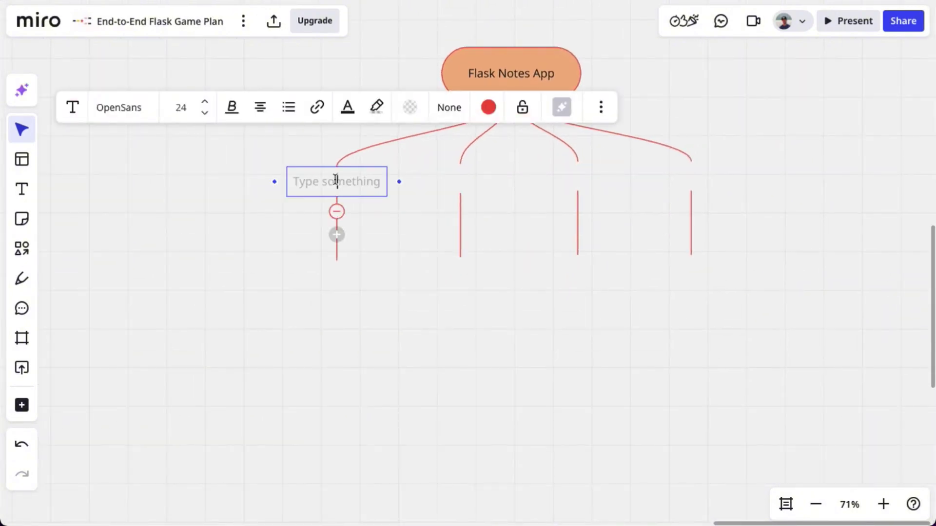
{"action": "type", "text": "User Authenti"}
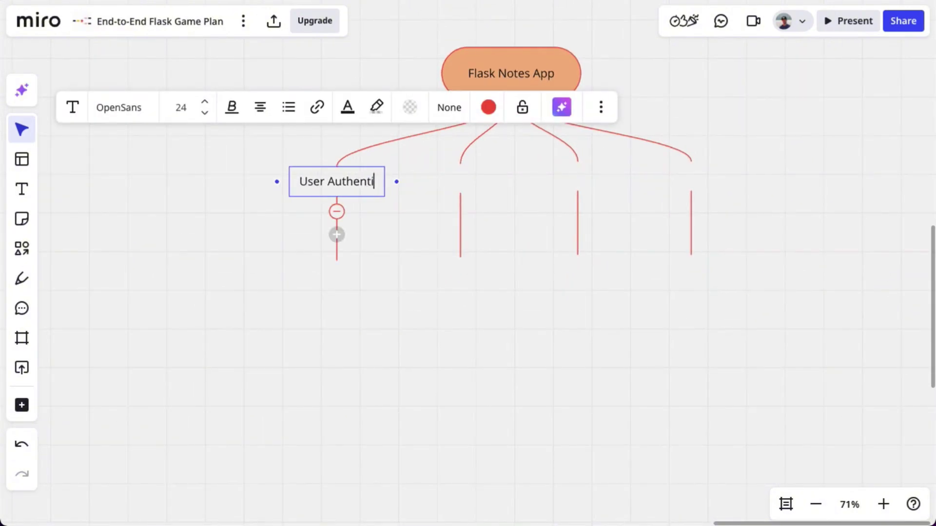
{"action": "type", "text": "cation"}
{"action": "left_click", "coordinate": [464, 178]}
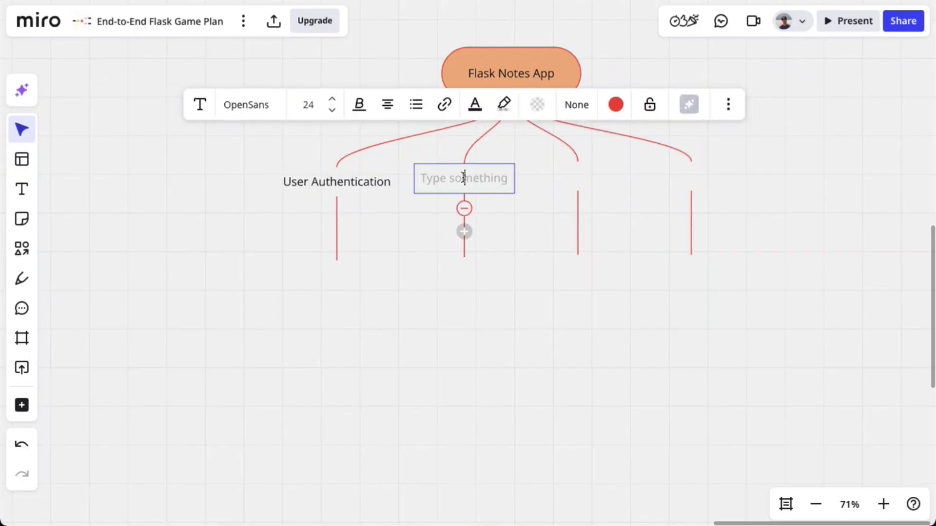
{"action": "left_click", "coordinate": [560, 178]}
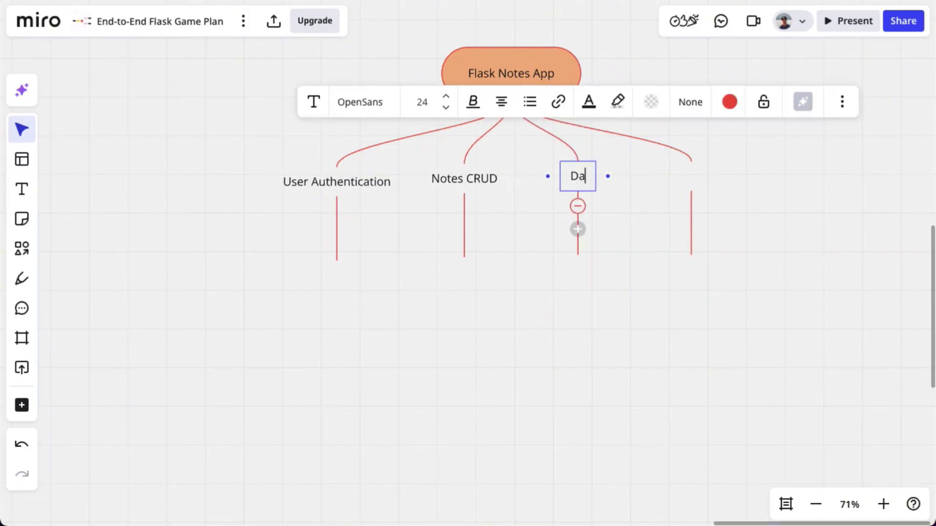
{"action": "left_click", "coordinate": [681, 176]}
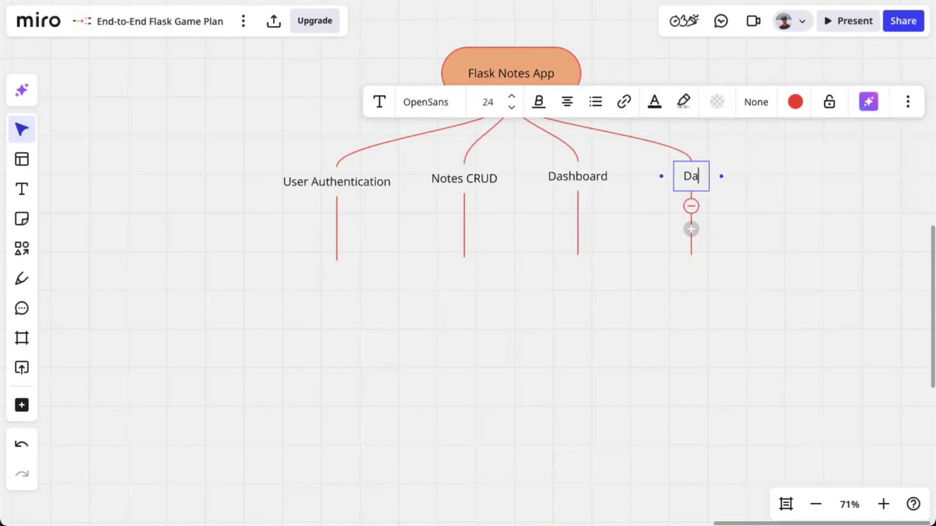
{"action": "type", "text": "Database Models"}
Add Login Routes, Register Form, Pwd Hashing and Session Management under User Authentication
{"action": "left_click", "coordinate": [332, 264]}
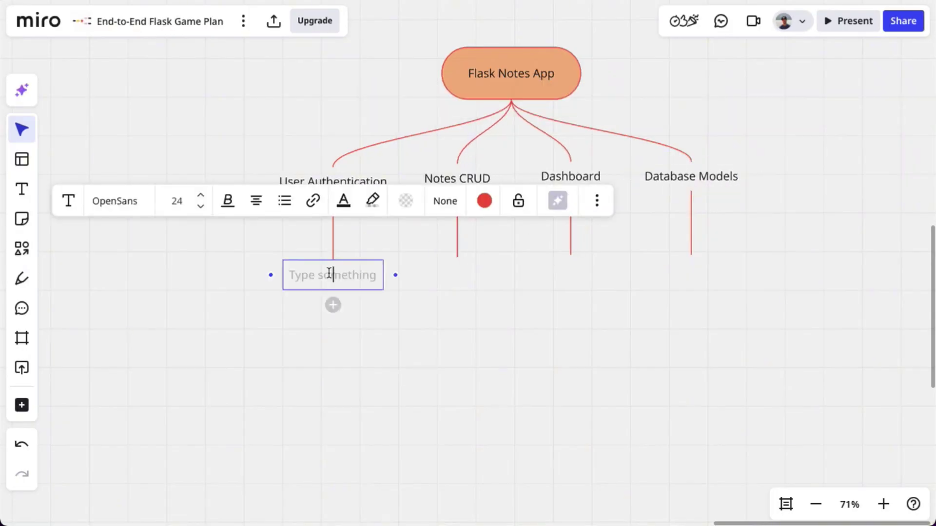
{"action": "left_click", "coordinate": [332, 305]}
{"action": "type", "text": "Re"}
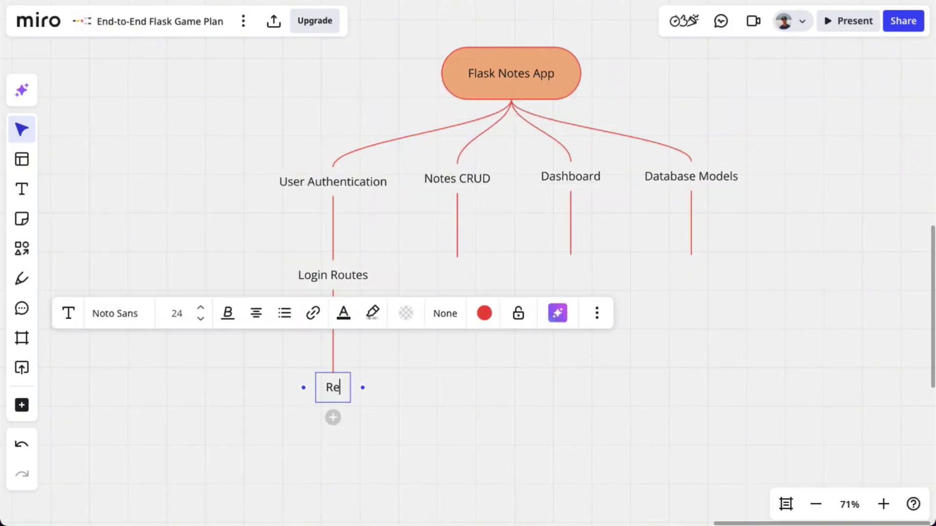
{"action": "type", "text": "gister Form"}
{"action": "left_click", "coordinate": [333, 418]}
{"action": "type", "text": "Pwd Hashing"}
{"action": "left_click", "coordinate": [343, 293]}
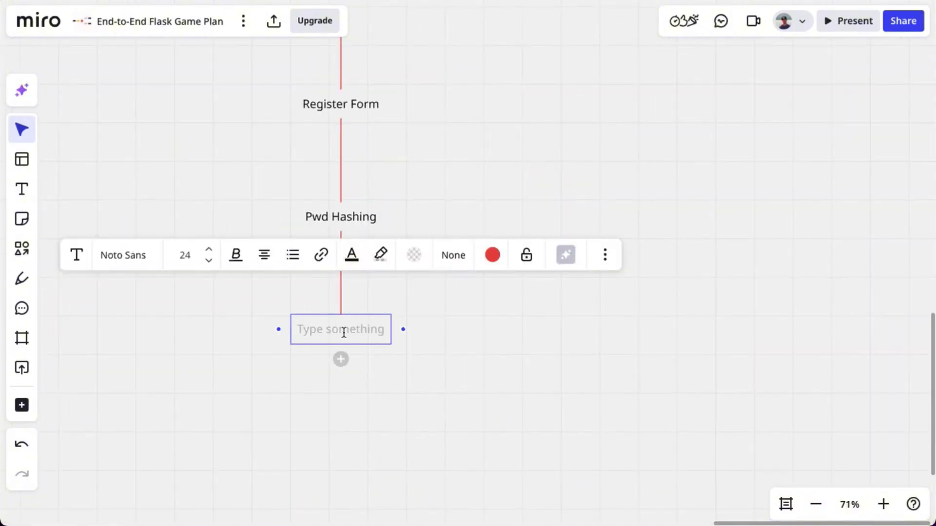
{"action": "type", "text": "Session Management"}
{"action": "left_click", "coordinate": [447, 411]}
{"action": "scroll", "coordinate": [380, 275], "scroll_direction": "up", "scroll_amount": 5}
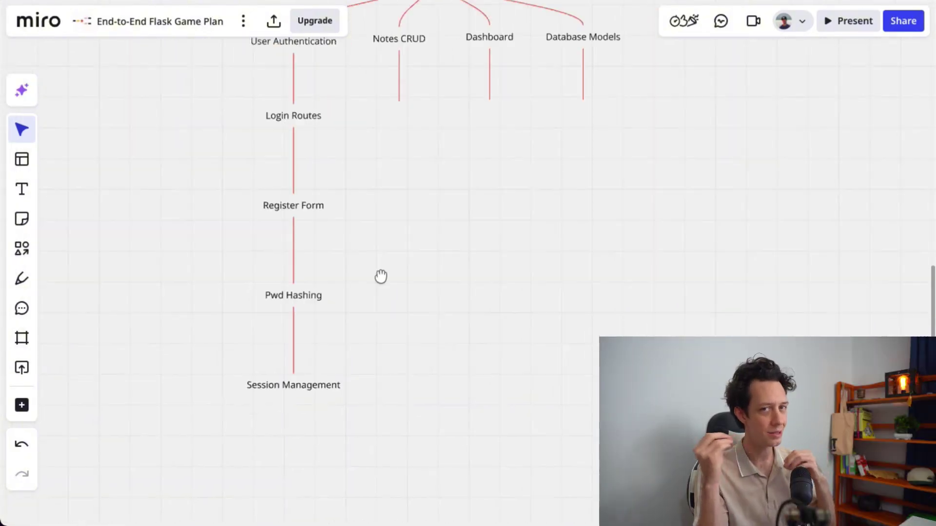
Add Create Notes, Read /View, Edit / Delete and Link Notes w/ ID under Notes CRUD
{"action": "left_click", "coordinate": [363, 141]}
{"action": "type", "text": "Create Notes"}
{"action": "key", "text": "Tab"}
{"action": "type", "text": "Read /View"}
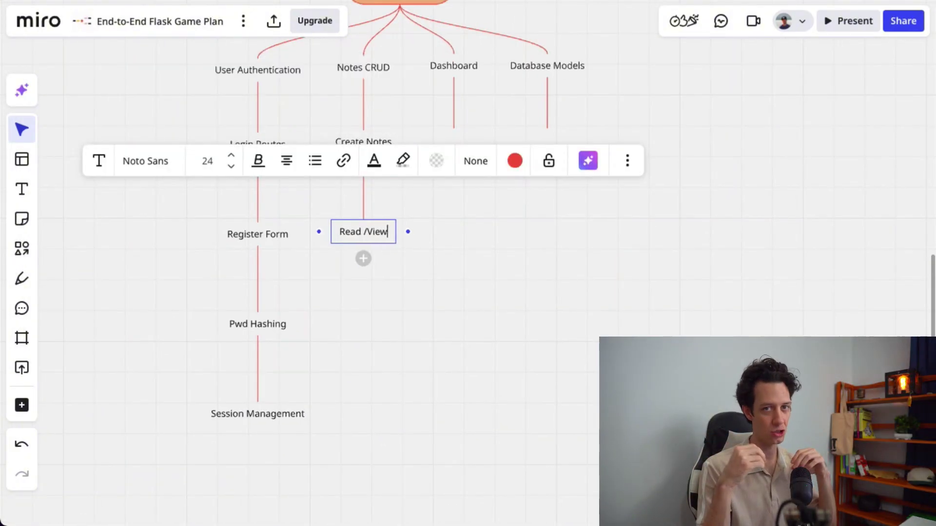
{"action": "key", "text": "Tab"}
{"action": "type", "text": "Edit / Delete"}
{"action": "left_click", "coordinate": [363, 348]}
{"action": "type", "text": "Link Notes w/ ID"}
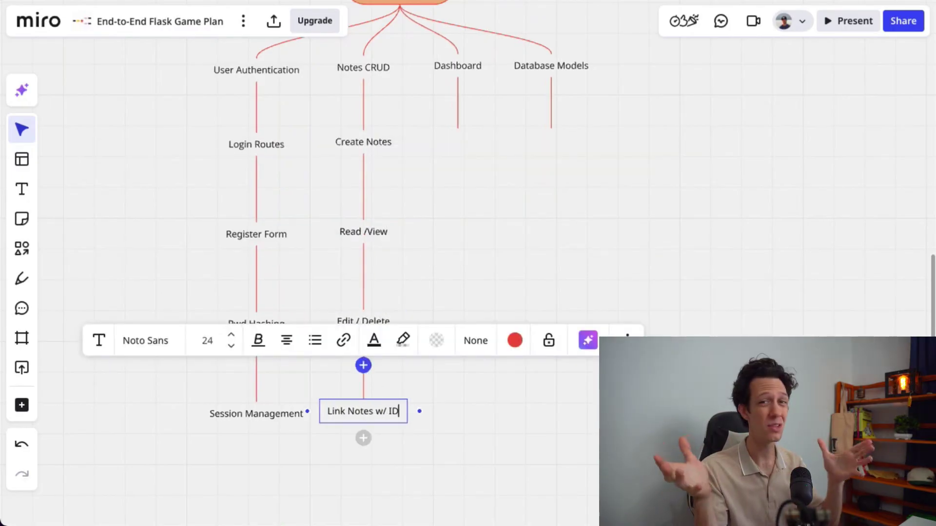
Add Show Recents, Display User, Search Notes and Responsive??? under Dashboard
{"action": "left_click", "coordinate": [457, 141]}
{"action": "type", "text": "Show Recents"}
{"action": "key", "text": "Tab"}
{"action": "type", "text": "Display User"}
{"action": "key", "text": "Tab"}
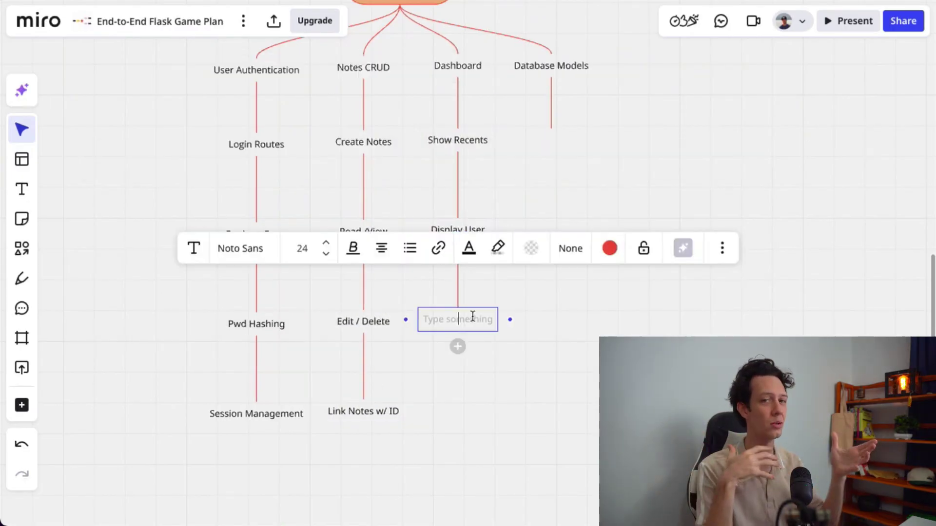
{"action": "type", "text": "Search Notes"}
{"action": "key", "text": "Tab"}
{"action": "type", "text": "Responsive???"}
Add User table, Notes Table, Foreign Key and ORM / Migrations under Database Models
{"action": "left_click", "coordinate": [551, 140]}
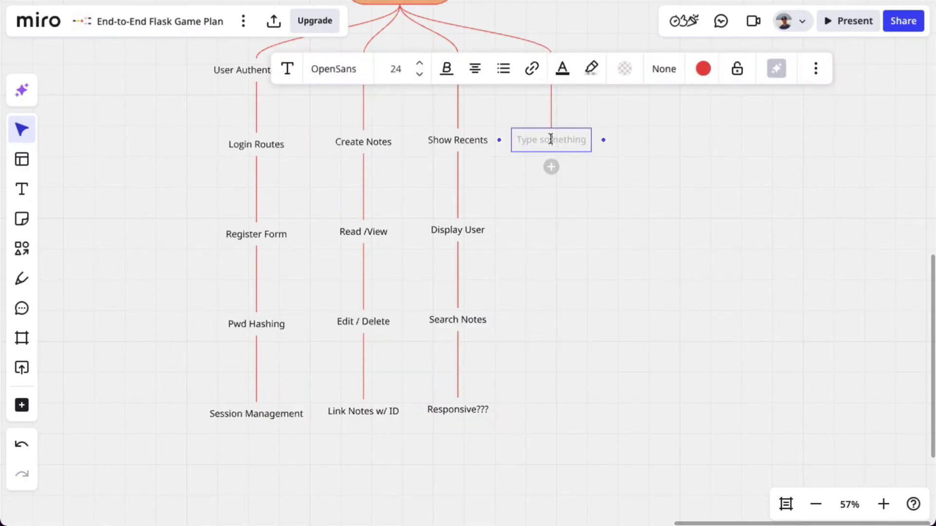
{"action": "key", "text": "Tab"}
{"action": "key", "text": "Tab"}
{"action": "type", "text": "Foreign"}
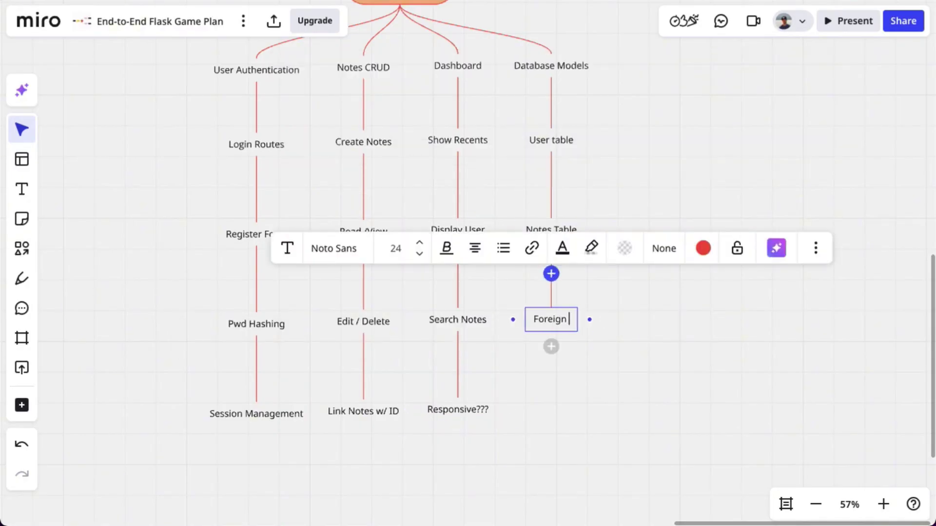
{"action": "type", "text": " Key"}
{"action": "key", "text": "Tab"}
{"action": "type", "text": "ORM / Migrations"}
{"action": "left_click", "coordinate": [660, 198]}
{"action": "scroll", "coordinate": [715, 240], "scroll_direction": "up", "scroll_amount": 3}
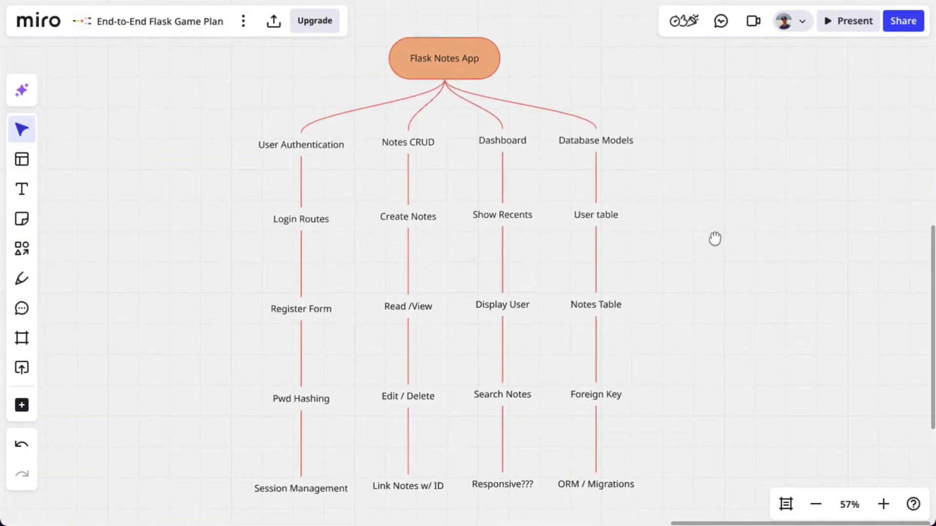
{"action": "right_click", "coordinate": [506, 74]}
Add an 'Add more??' sticky note and shrink it onto the Flask Notes App root
{"action": "left_click", "coordinate": [560, 157]}
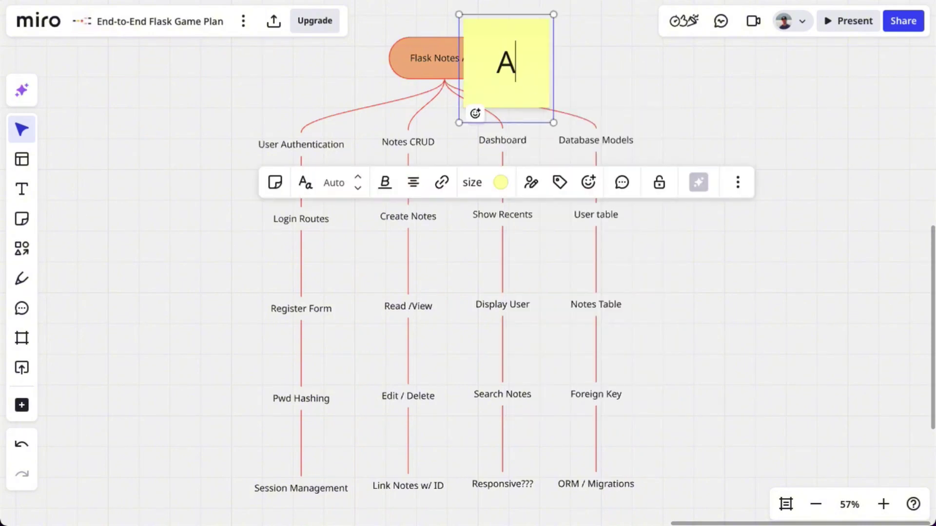
{"action": "type", "text": "Add more???"}
{"action": "left_click_drag", "start_coordinate": [553, 123], "coordinate": [505, 63]}
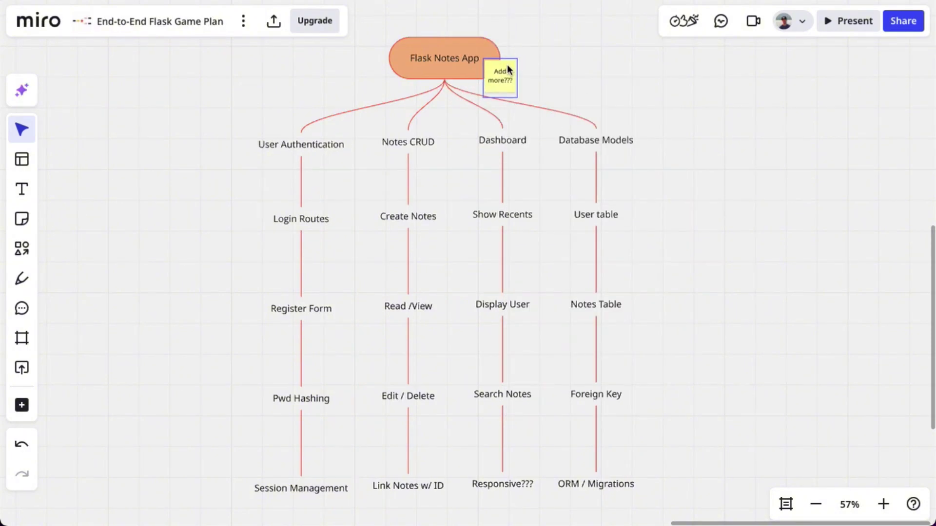
Select the whole mind map, move it up and left, and enlarge it
{"action": "scroll", "coordinate": [155, 149], "scroll_direction": "down", "scroll_amount": 2}
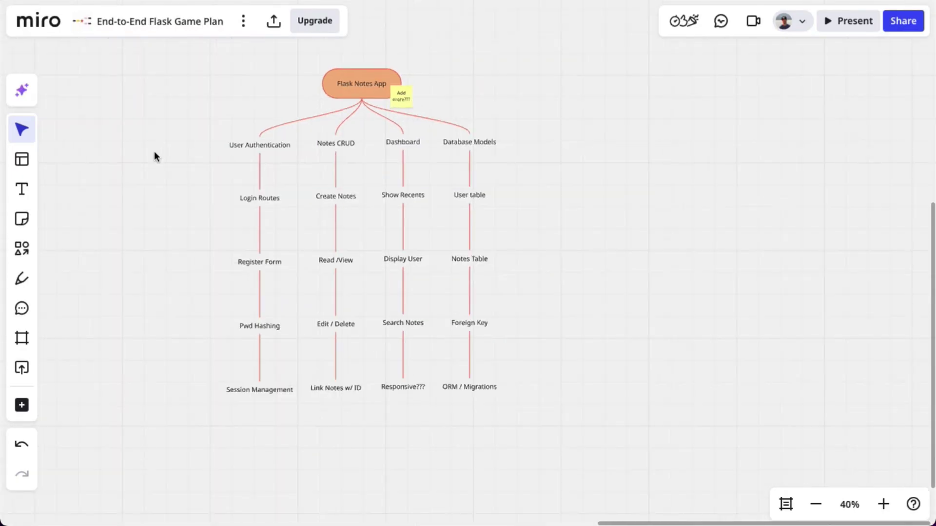
{"action": "left_click_drag", "start_coordinate": [154, 151], "coordinate": [575, 192]}
{"action": "scroll", "coordinate": [317, 130], "scroll_direction": "down", "scroll_amount": 4}
{"action": "scroll", "coordinate": [255, 148], "scroll_direction": "down", "scroll_amount": 2}
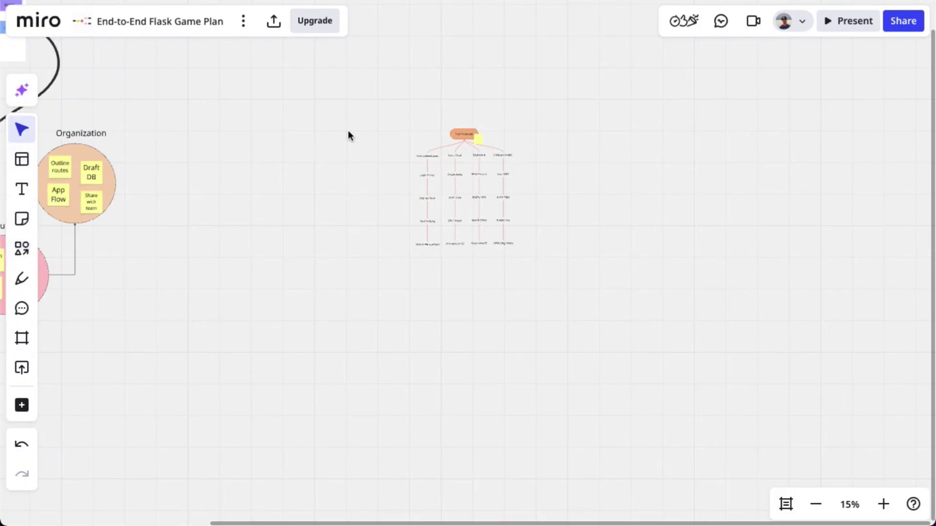
{"action": "left_click_drag", "start_coordinate": [341, 98], "coordinate": [587, 293]}
{"action": "left_click_drag", "start_coordinate": [428, 142], "coordinate": [356, 83]}
{"action": "left_click_drag", "start_coordinate": [401, 201], "coordinate": [470, 282]}
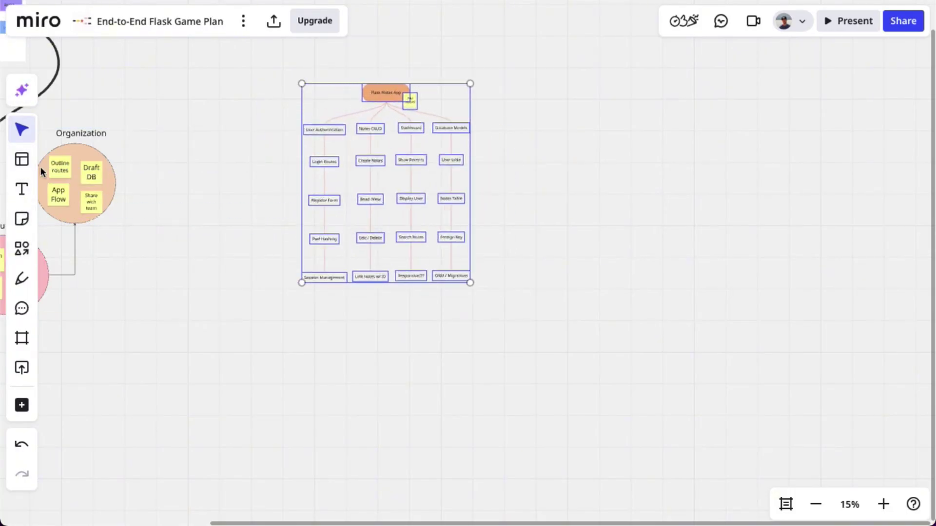
Link the Organization circle to Flask Notes App with a curved connector
{"action": "left_click", "coordinate": [23, 255]}
{"action": "left_click", "coordinate": [117, 183]}
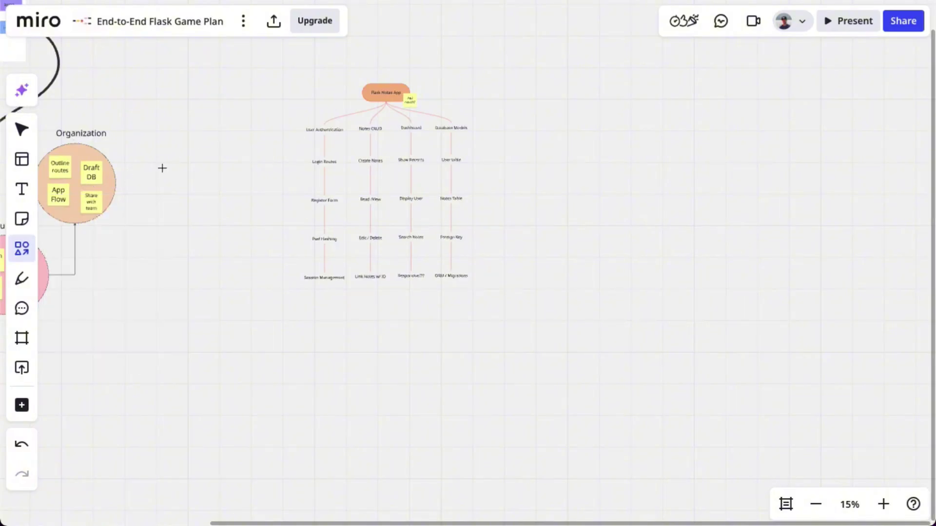
{"action": "left_click_drag", "start_coordinate": [358, 93], "coordinate": [361, 92]}
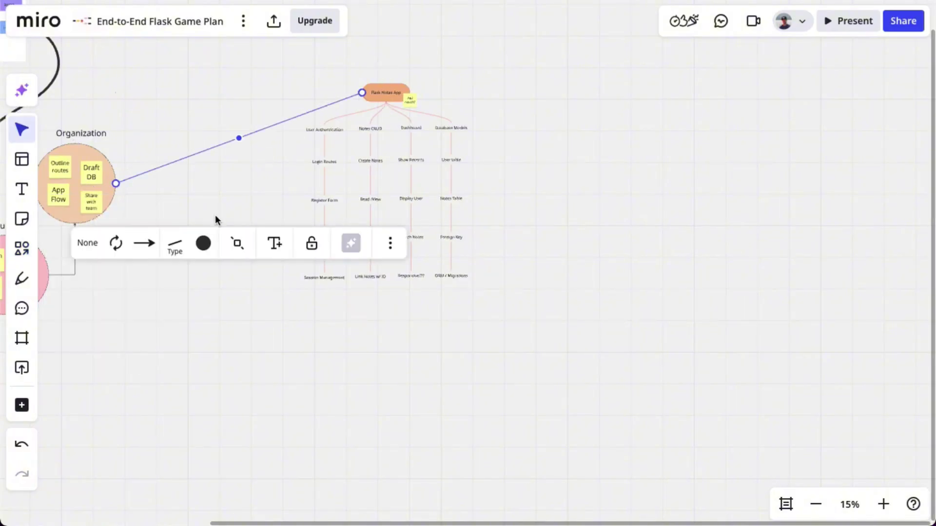
{"action": "left_click", "coordinate": [174, 244]}
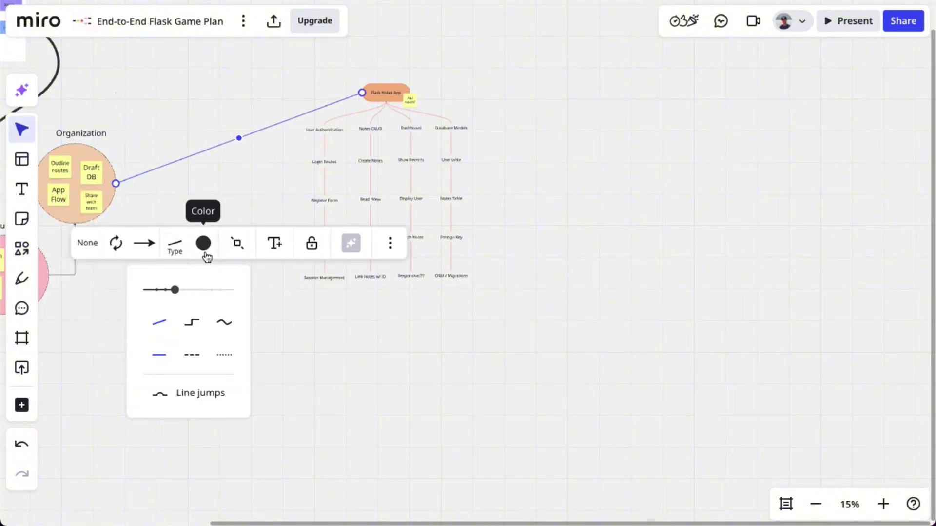
{"action": "left_click", "coordinate": [236, 135]}
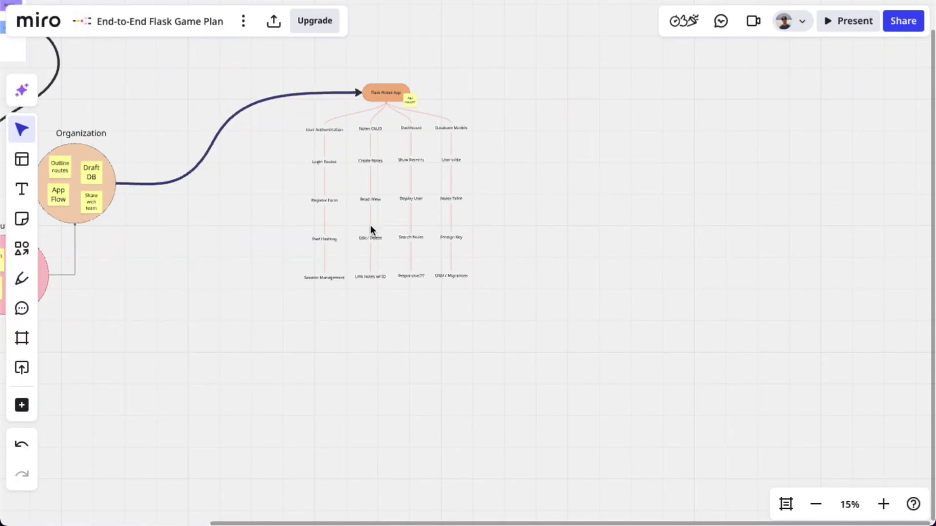
{"action": "scroll", "coordinate": [428, 167], "scroll_direction": "up", "scroll_amount": 5}
{"action": "left_click_drag", "start_coordinate": [560, 104], "coordinate": [159, 248]}
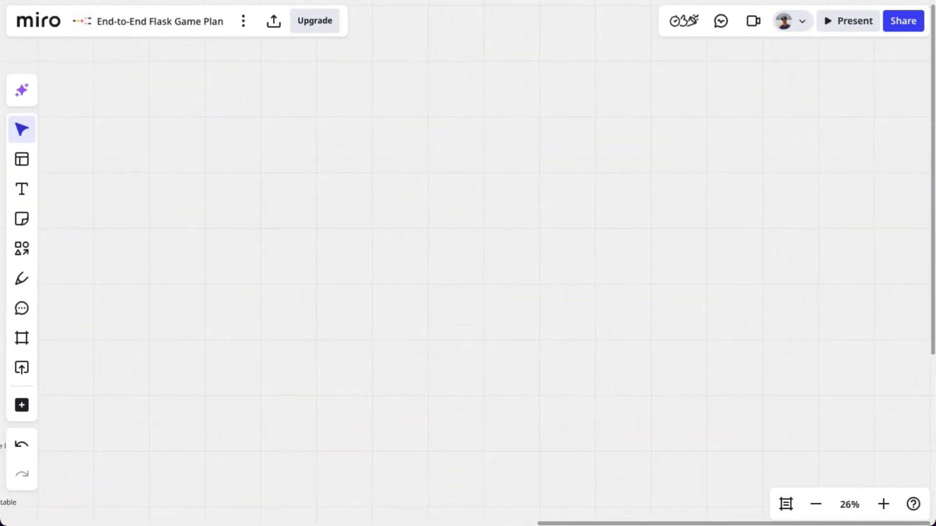
Paste the copied flowchart diagram onto empty board space, allowing clipboard access
{"action": "scroll", "coordinate": [109, 182], "scroll_direction": "down", "scroll_amount": 5}
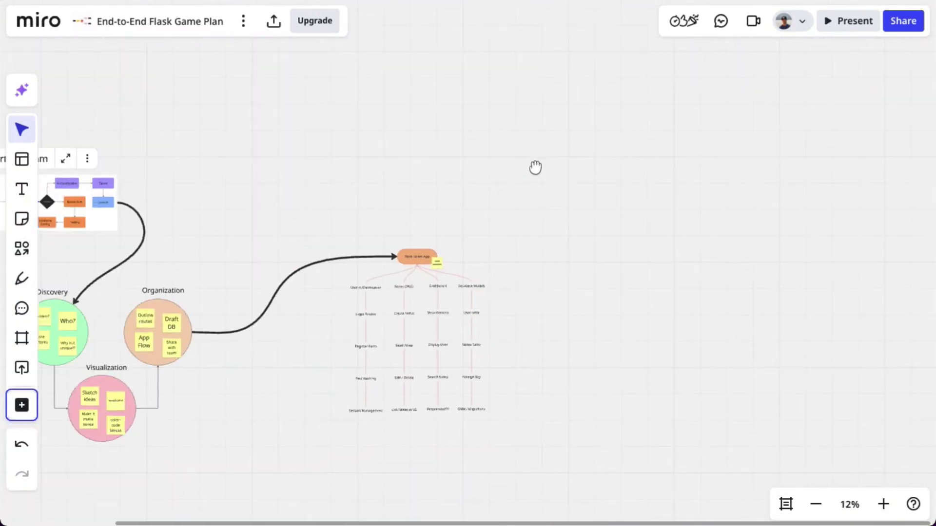
{"action": "left_click_drag", "start_coordinate": [81, 97], "coordinate": [265, 282]}
{"action": "left_click", "coordinate": [226, 222]}
{"action": "left_click_drag", "start_coordinate": [79, 168], "coordinate": [304, 243]}
{"action": "left_click_drag", "start_coordinate": [633, 184], "coordinate": [382, 186]}
{"action": "right_click", "coordinate": [442, 149]}
{"action": "left_click", "coordinate": [518, 158]}
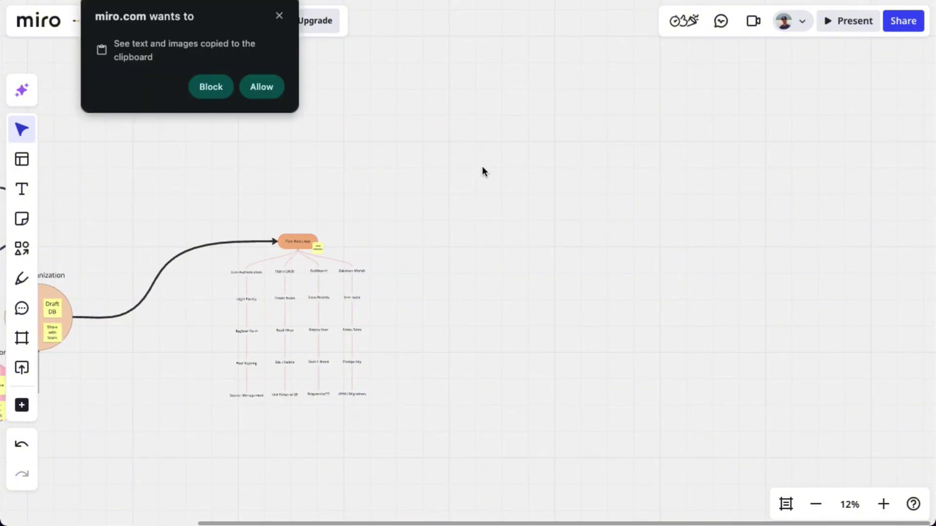
{"action": "left_click", "coordinate": [262, 94]}
Delete the stray pasted text box and dangling connector, then nudge the diagram into place
{"action": "left_click", "coordinate": [376, 142]}
{"action": "key", "text": "Delete"}
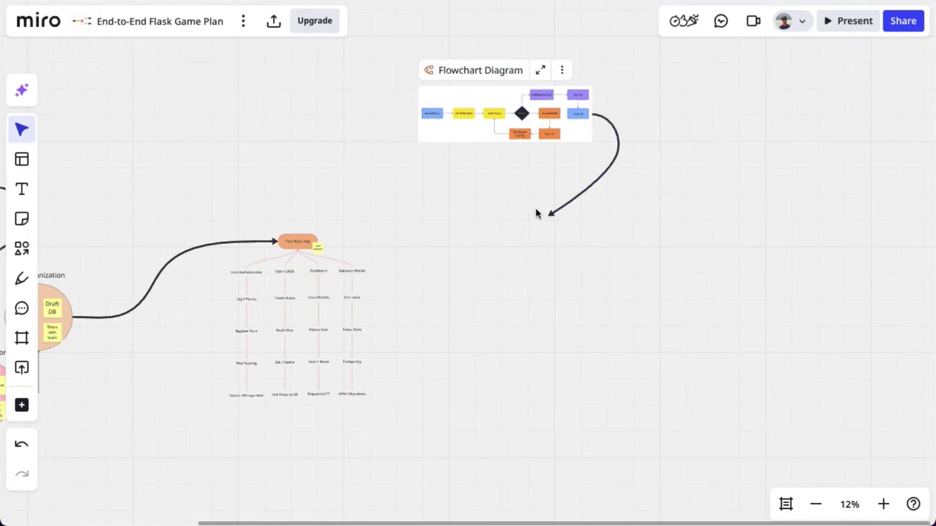
{"action": "left_click", "coordinate": [538, 216]}
{"action": "key", "text": "Delete"}
{"action": "left_click_drag", "start_coordinate": [332, 60], "coordinate": [643, 167]}
{"action": "left_click_drag", "start_coordinate": [575, 135], "coordinate": [591, 148]}
{"action": "scroll", "coordinate": [591, 148], "scroll_direction": "up", "scroll_amount": 5}
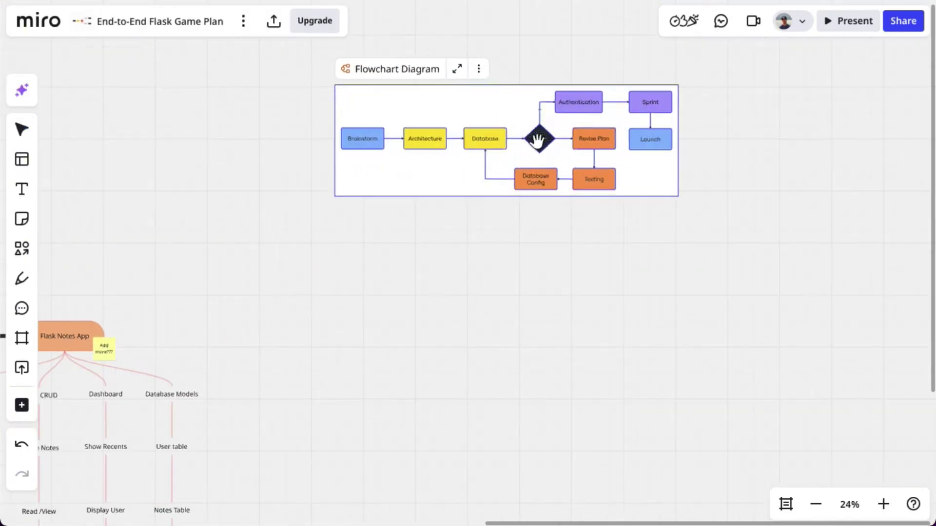
Enlarge the Flowchart Diagram frame and add a bold size-162 'Architecture' heading above it
{"action": "left_click_drag", "start_coordinate": [486, 197], "coordinate": [480, 339]}
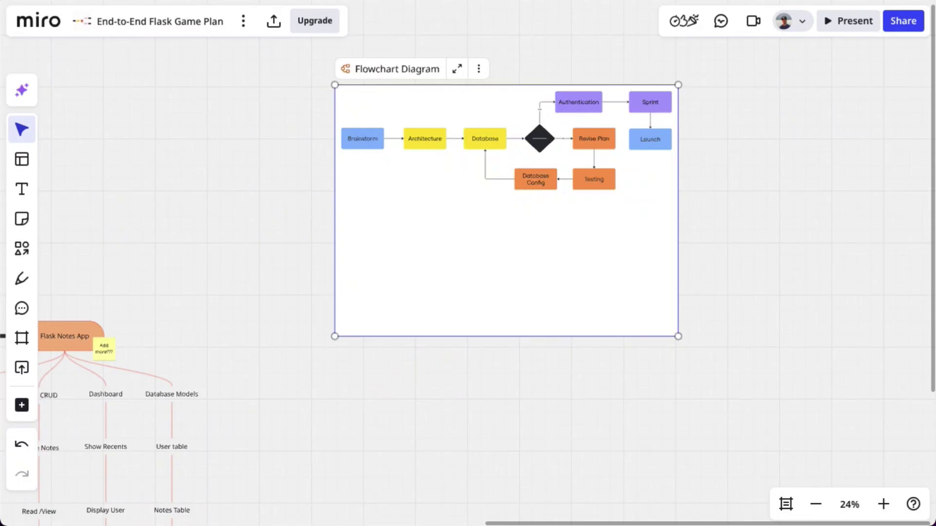
{"action": "left_click", "coordinate": [21, 189]}
{"action": "left_click", "coordinate": [458, 43]}
{"action": "type", "text": "Architecture"}
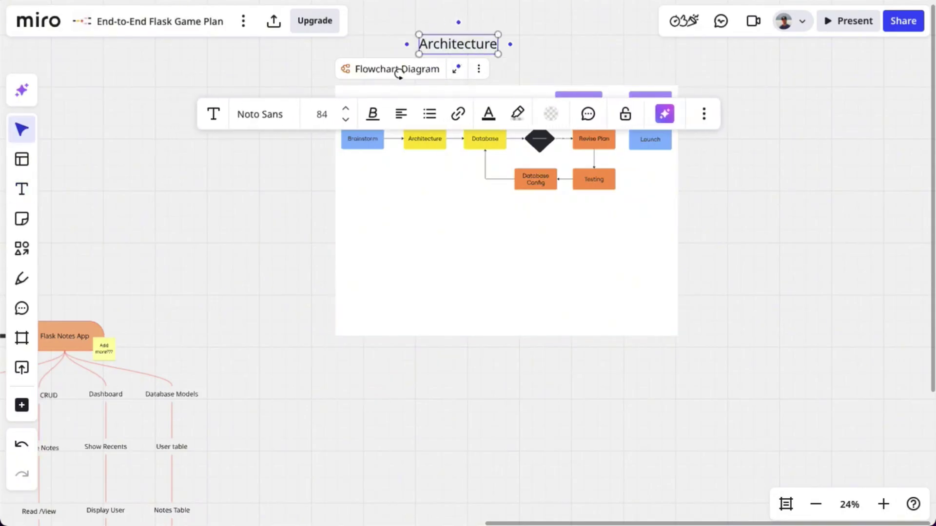
{"action": "left_click", "coordinate": [381, 119]}
{"action": "left_click", "coordinate": [535, 46]}
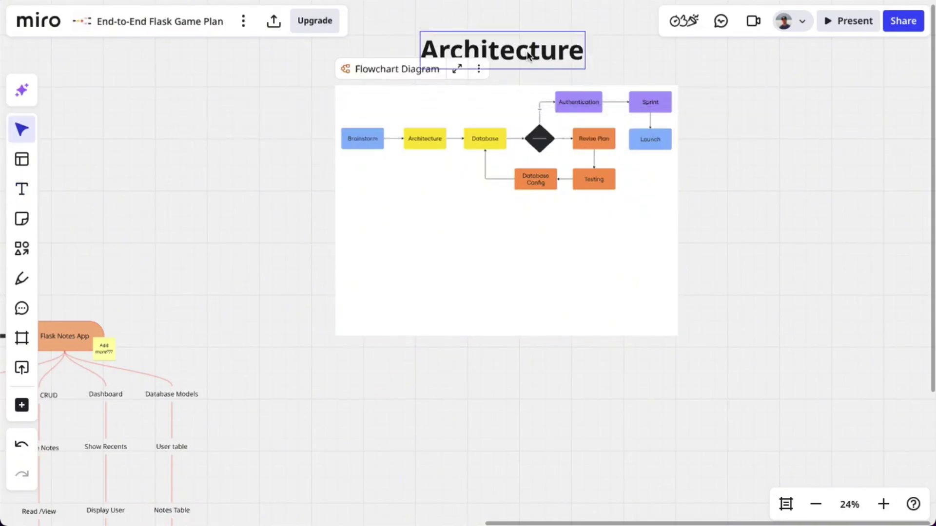
{"action": "double_click", "coordinate": [535, 46]}
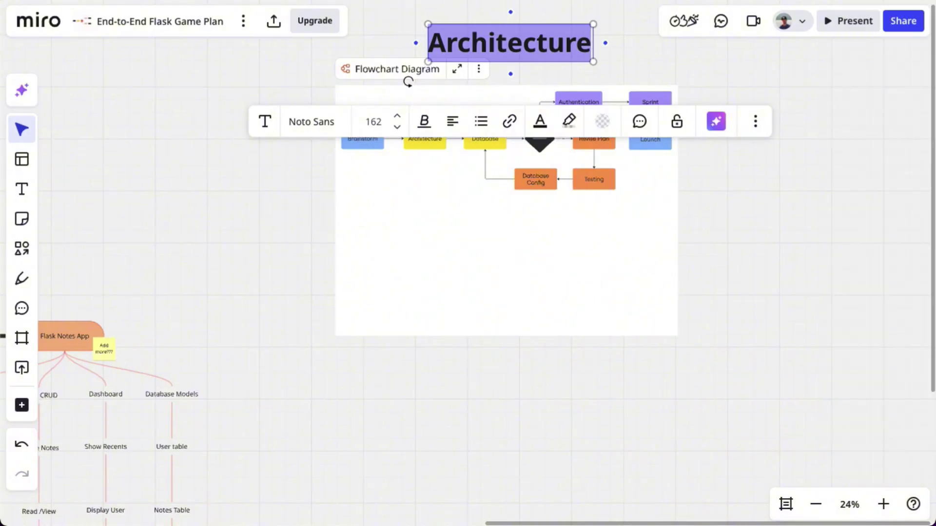
{"action": "left_click", "coordinate": [717, 200]}
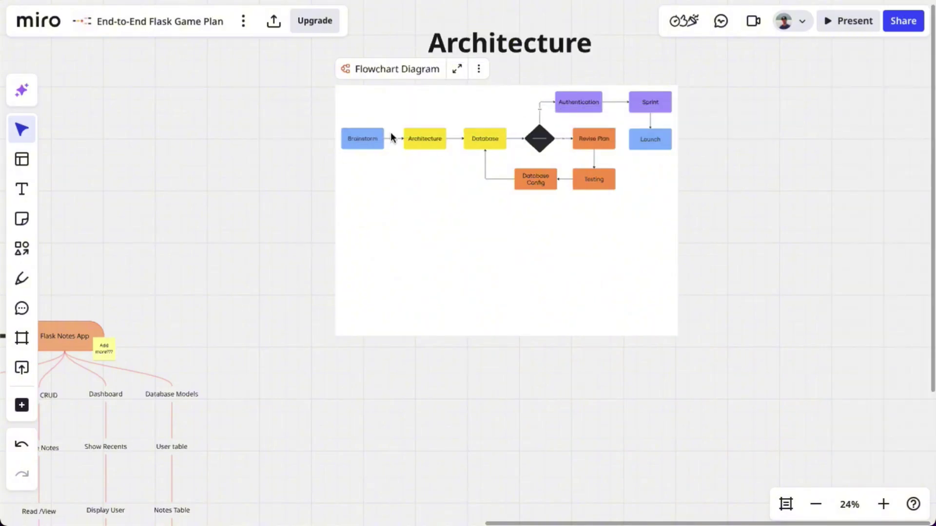
{"action": "double_click", "coordinate": [393, 138]}
Label the top boxes User Browser and Flask App (Server) and delete the Database box
{"action": "type", "text": "User Browser"}
{"action": "key", "text": "Tab"}
{"action": "type", "text": "Flask App (Server)"}
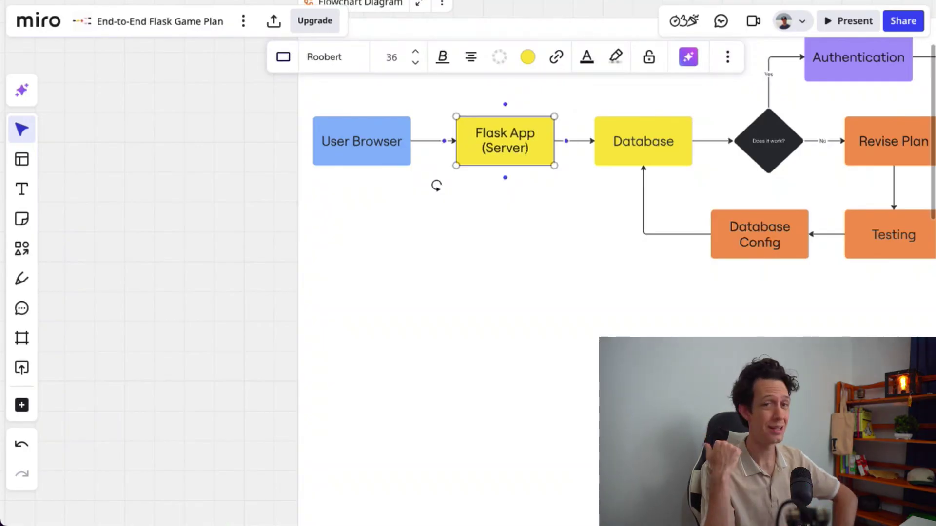
{"action": "key", "text": "Tab"}
{"action": "key", "text": "Delete"}
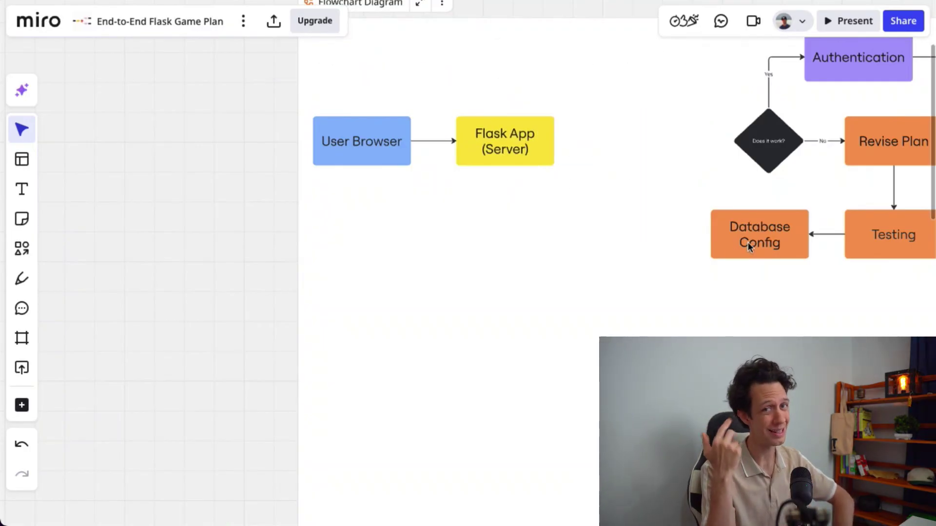
{"action": "left_click_drag", "start_coordinate": [746, 243], "coordinate": [497, 240]}
Reconnect the arrow to start from Flask App and duplicate Routes with its arrow down the column
{"action": "left_click", "coordinate": [653, 234]}
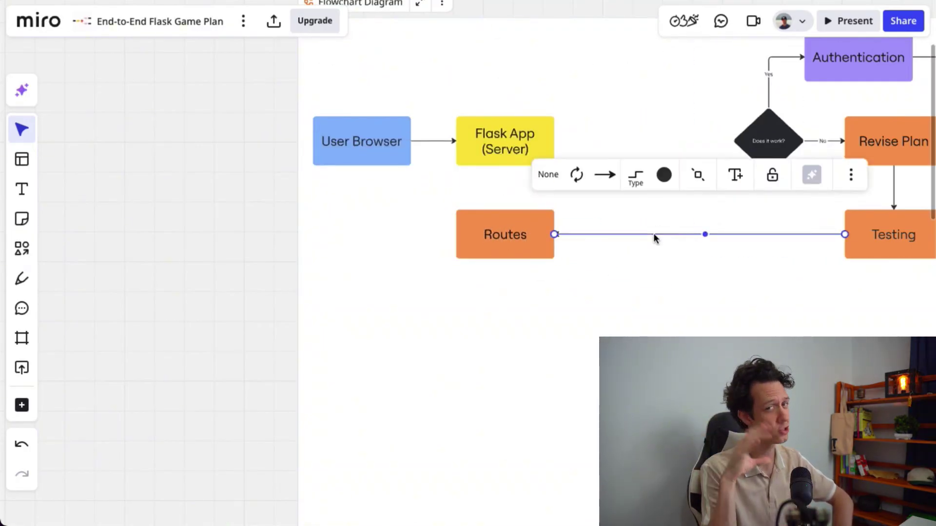
{"action": "left_click_drag", "start_coordinate": [844, 234], "coordinate": [505, 166]}
{"action": "left_click", "coordinate": [626, 284]}
{"action": "left_click_drag", "start_coordinate": [441, 188], "coordinate": [539, 274]}
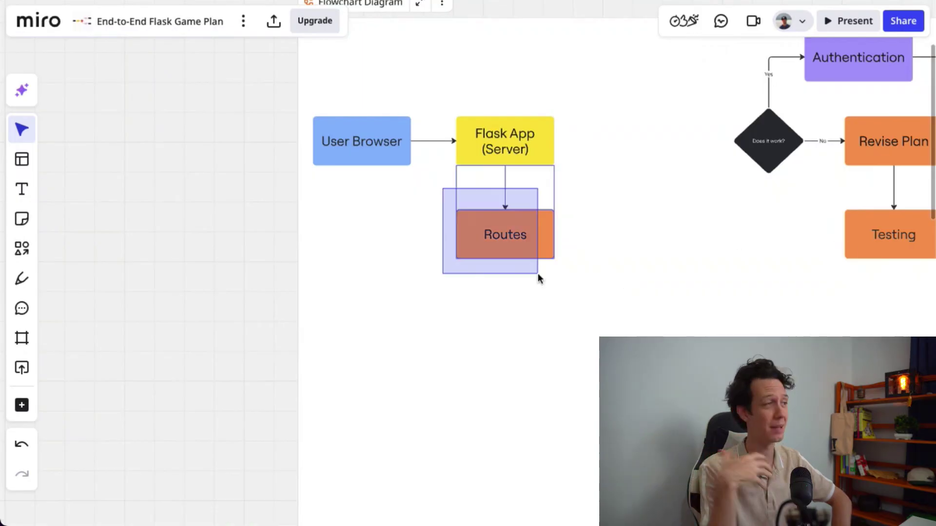
{"action": "key", "text": "ctrl+d"}
{"action": "left_click_drag", "start_coordinate": [537, 321], "coordinate": [529, 422]}
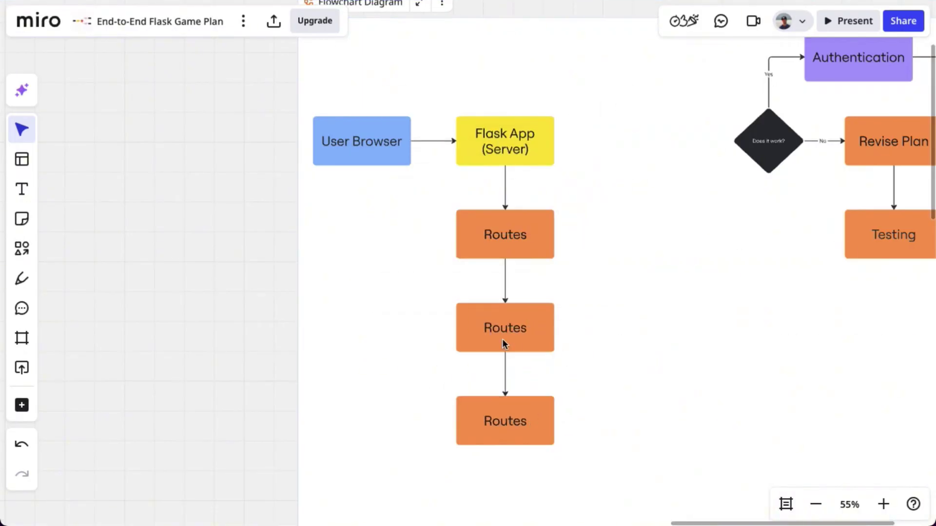
Rename the middle Routes copy to Templates and fill it light lavender
{"action": "double_click", "coordinate": [502, 340]}
{"action": "type", "text": "Templates"}
{"action": "left_click", "coordinate": [527, 242]}
{"action": "left_click", "coordinate": [534, 412]}
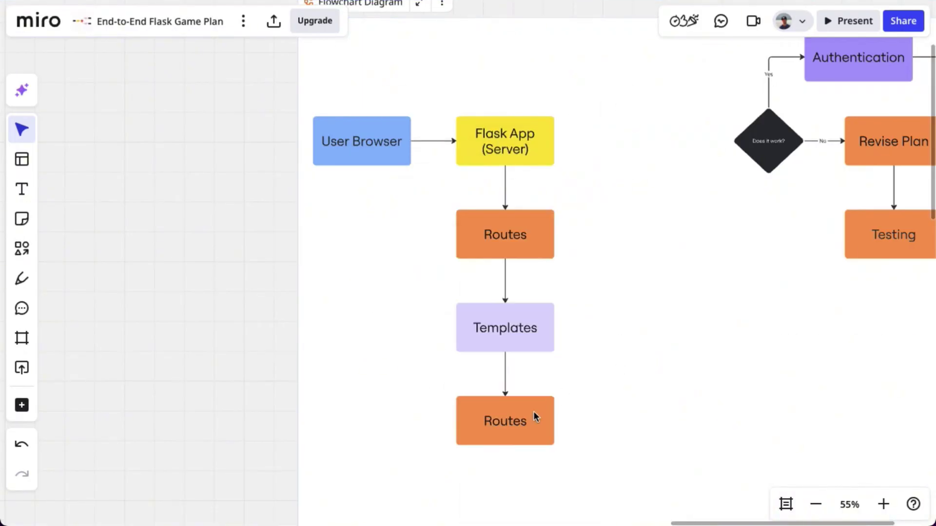
Rename the bottom Routes copy to Authentication and fill it light green
{"action": "double_click", "coordinate": [535, 416]}
{"action": "type", "text": "Authentication"}
{"action": "key", "text": "Escape"}
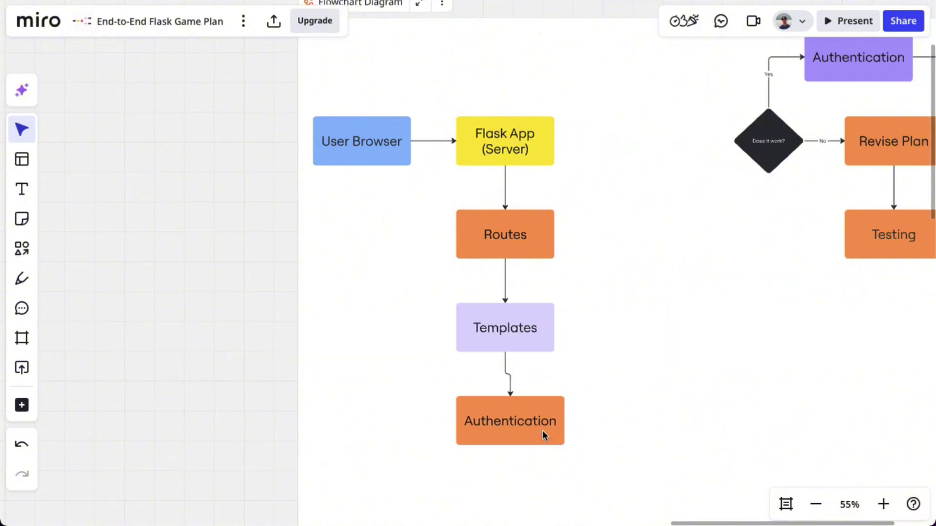
{"action": "left_click", "coordinate": [540, 426]}
{"action": "left_click", "coordinate": [532, 337]}
{"action": "left_click", "coordinate": [483, 365]}
Widen the diagram frame to the left and delete the decision diamond
{"action": "left_click_drag", "start_coordinate": [298, 363], "coordinate": [235, 362]}
{"action": "scroll", "coordinate": [621, 318], "scroll_direction": "down", "scroll_amount": 2}
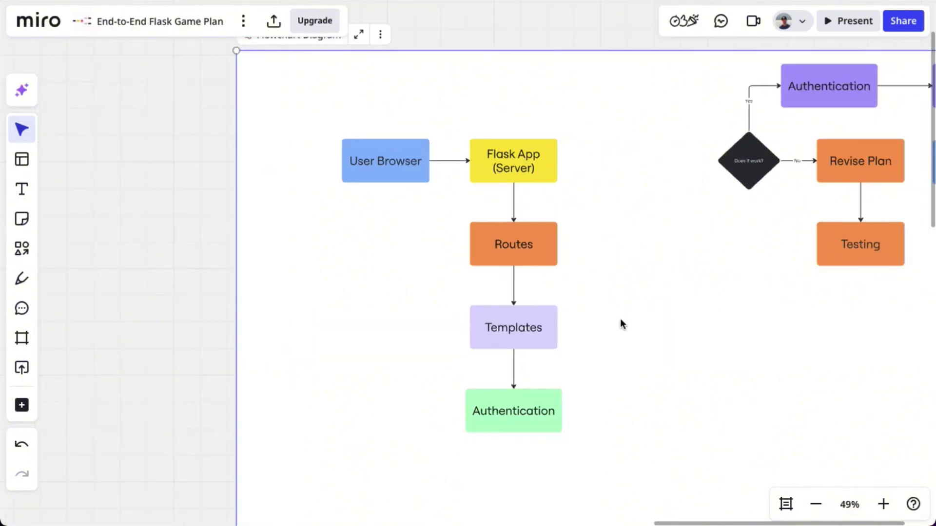
{"action": "left_click_drag", "start_coordinate": [704, 83], "coordinate": [773, 195]}
{"action": "key", "text": "Delete"}
Turn Revise Plan into a grey Database (SQLAlchemy) box beside Routes and remove its Testing connector
{"action": "left_click_drag", "start_coordinate": [856, 176], "coordinate": [685, 312]}
{"action": "double_click", "coordinate": [687, 295]}
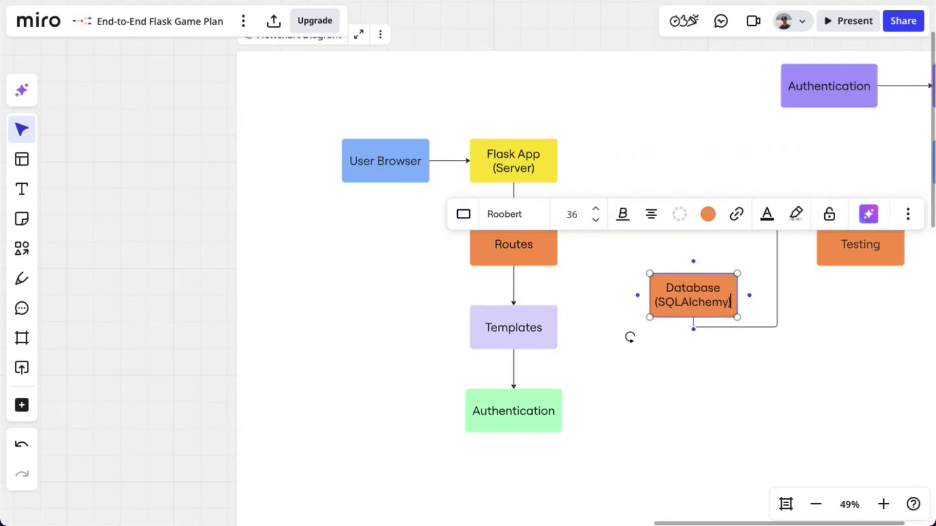
{"action": "left_click", "coordinate": [707, 214]}
{"action": "left_click", "coordinate": [828, 420]}
{"action": "left_click", "coordinate": [776, 263]}
{"action": "key", "text": "Delete"}
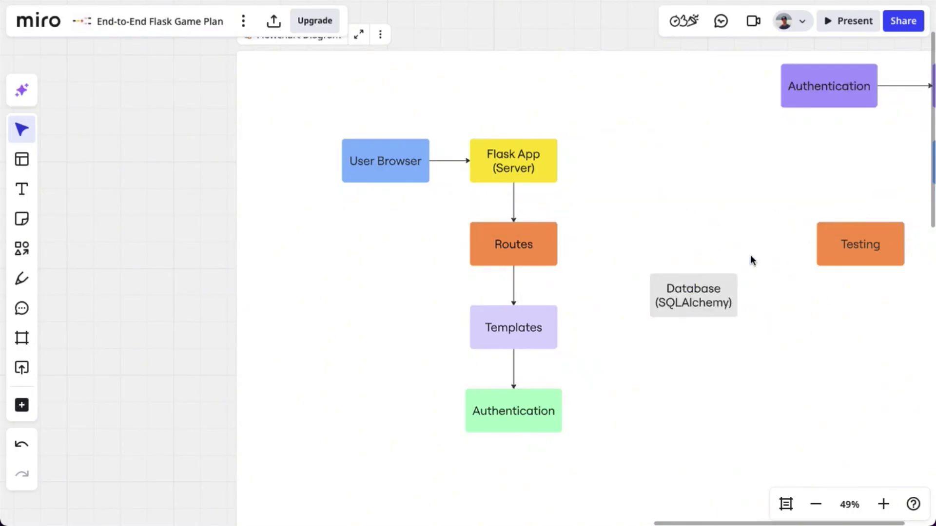
{"action": "left_click", "coordinate": [21, 249]}
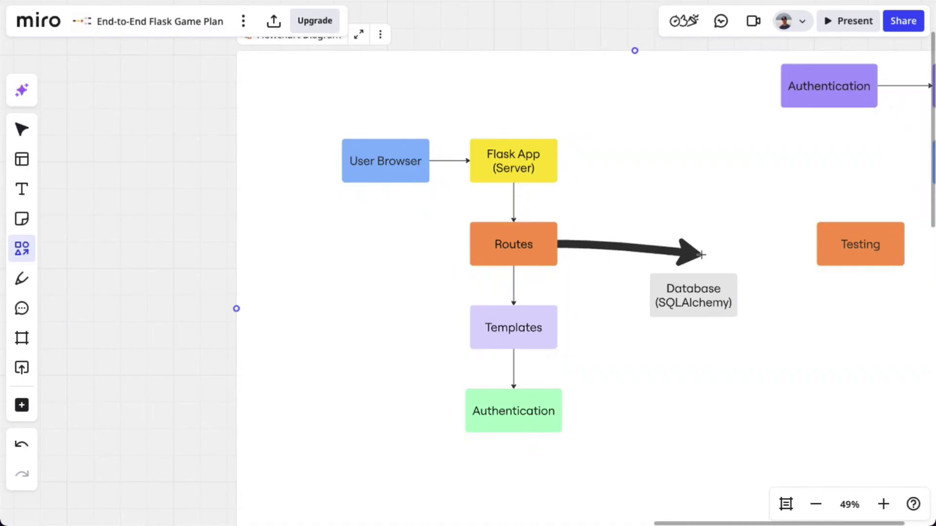
Draw arrows linking Routes and Database both ways, and Database to Authentication
{"action": "left_click_drag", "start_coordinate": [700, 254], "coordinate": [694, 273]}
{"action": "left_click", "coordinate": [564, 172]}
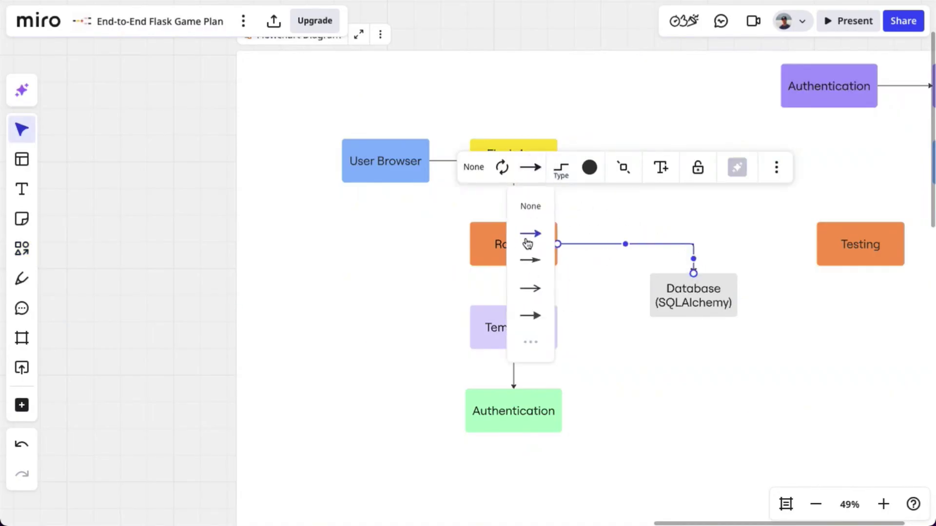
{"action": "left_click", "coordinate": [529, 234]}
{"action": "left_click", "coordinate": [633, 355]}
{"action": "left_click_drag", "start_coordinate": [693, 317], "coordinate": [560, 411]}
{"action": "left_click", "coordinate": [647, 411]}
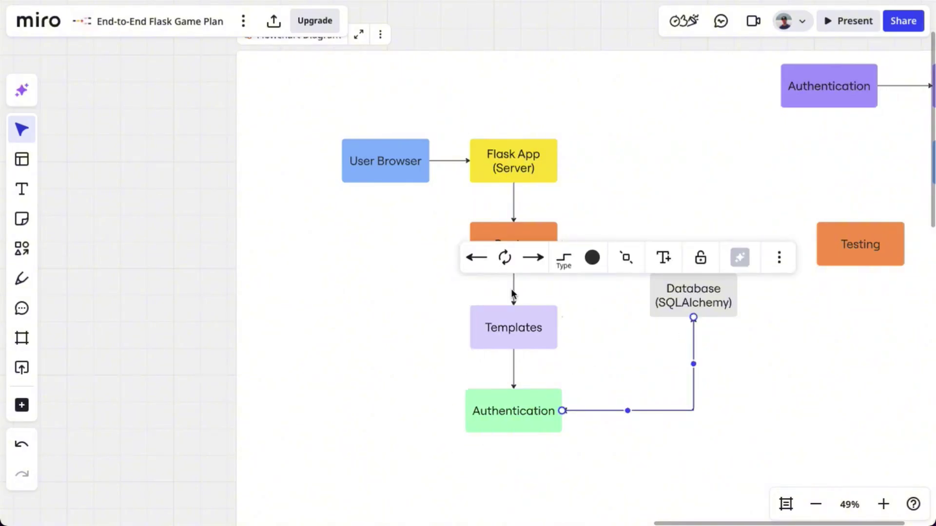
Draw arrows from Authentication back to Routes and from Templates to User Browser
{"action": "left_click_drag", "start_coordinate": [803, 414], "coordinate": [821, 315]}
{"action": "mouse_move", "coordinate": [642, 315]}
{"action": "left_mouse_down"}
{"action": "mouse_move", "coordinate": [577, 358]}
{"action": "mouse_move", "coordinate": [513, 148]}
{"action": "left_mouse_up"}
{"action": "mouse_move", "coordinate": [497, 230]}
{"action": "left_mouse_down"}
{"action": "mouse_move", "coordinate": [436, 232]}
{"action": "mouse_move", "coordinate": [429, 87]}
{"action": "left_mouse_up"}
{"action": "left_click", "coordinate": [506, 252]}
{"action": "left_click_drag", "start_coordinate": [408, 164], "coordinate": [400, 165]}
Add a sticky note on the canvas beside the Flowchart Diagram frame
{"action": "scroll", "coordinate": [530, 408], "scroll_direction": "right", "scroll_amount": 5}
{"action": "scroll", "coordinate": [530, 408], "scroll_direction": "up", "scroll_amount": 3}
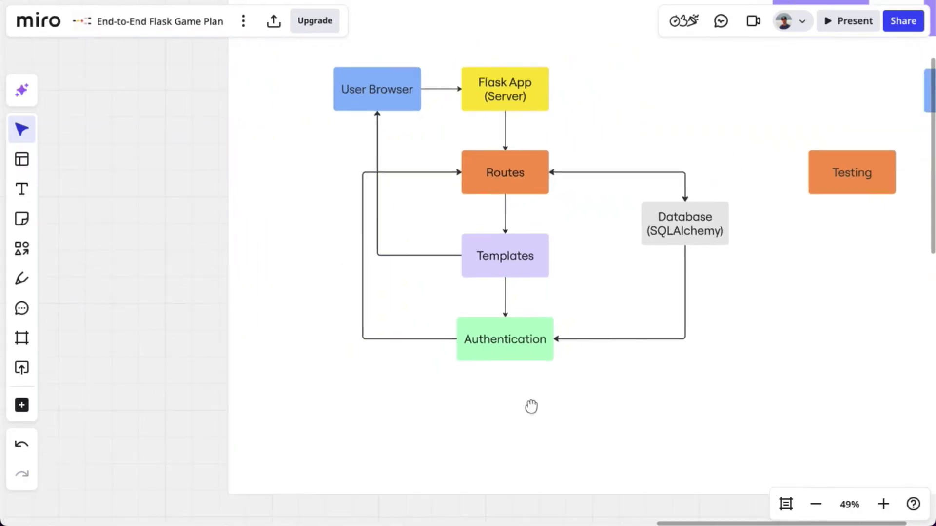
{"action": "left_click", "coordinate": [588, 311]}
{"action": "scroll", "coordinate": [629, 305], "scroll_direction": "down", "scroll_amount": 5}
{"action": "scroll", "coordinate": [628, 305], "scroll_direction": "left", "scroll_amount": 2}
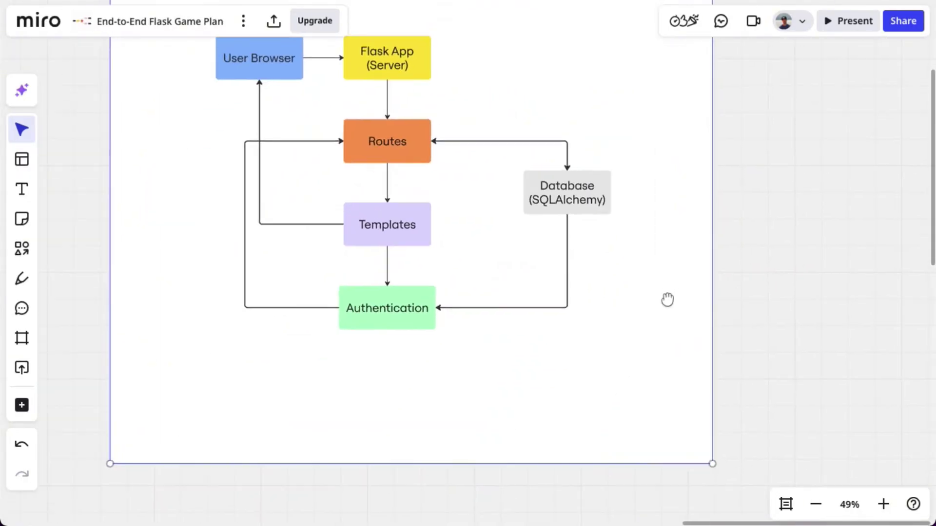
{"action": "scroll", "coordinate": [673, 219], "scroll_direction": "up", "scroll_amount": 2}
{"action": "right_click", "coordinate": [679, 142]}
{"action": "key", "text": "Escape"}
{"action": "right_click", "coordinate": [756, 133]}
{"action": "left_click", "coordinate": [783, 224]}
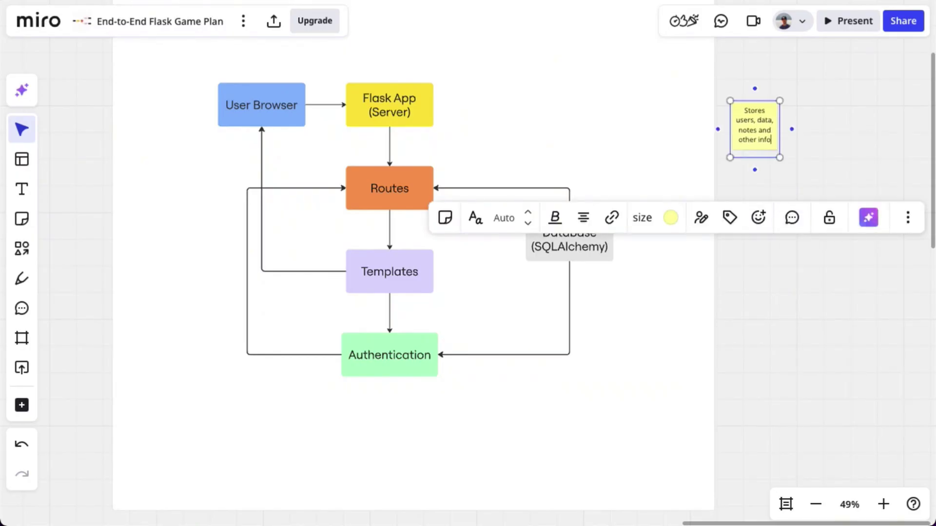
Place the 'Stores users, data, notes and other info' note by Database and add 'Manages sessions, login/logout' under Authentication
{"action": "left_click_drag", "start_coordinate": [780, 157], "coordinate": [677, 321]}
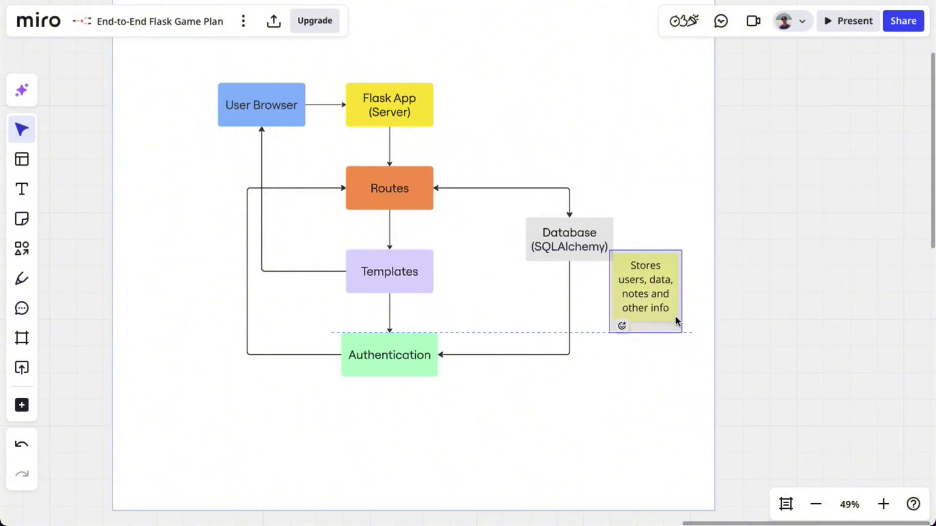
{"action": "right_click", "coordinate": [628, 346]}
{"action": "left_click", "coordinate": [745, 264]}
{"action": "type", "text": "Mana"}
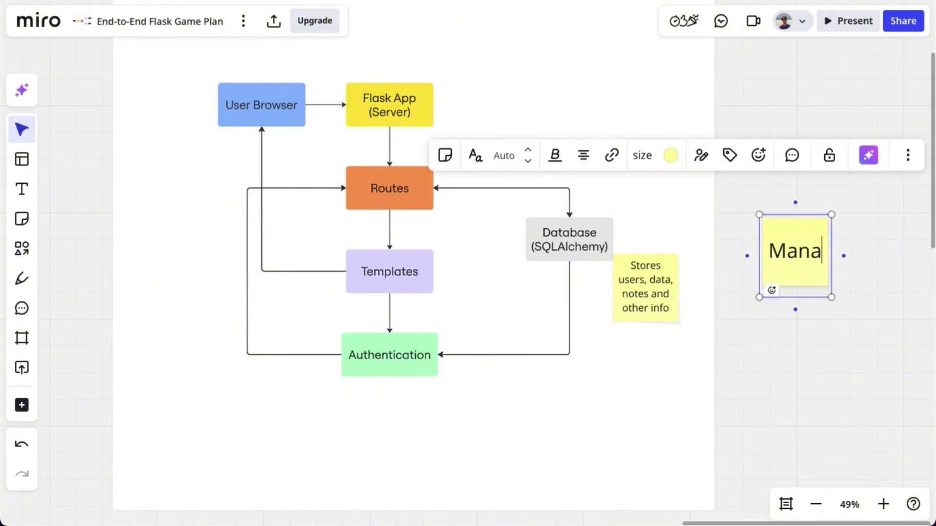
{"action": "type", "text": "ges sessions, login/logi"}
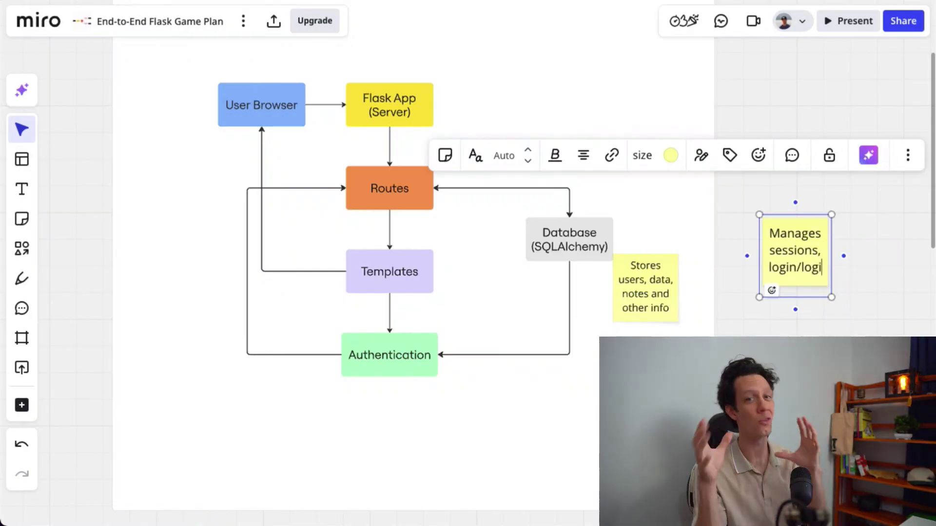
{"action": "key", "text": "BackSpace"}
{"action": "type", "text": "out"}
{"action": "left_click_drag", "start_coordinate": [810, 272], "coordinate": [358, 427]}
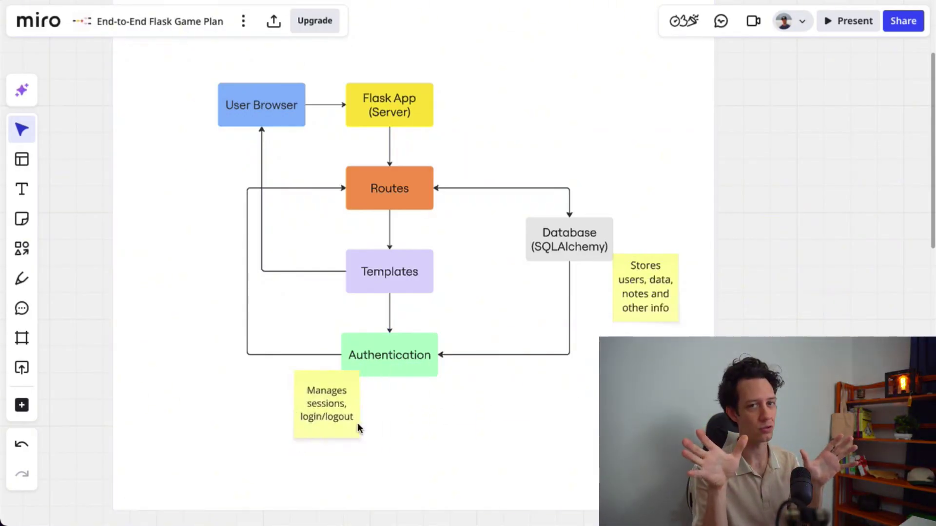
{"action": "scroll", "coordinate": [537, 351], "scroll_direction": "down", "scroll_amount": 5}
{"action": "left_click", "coordinate": [21, 249]}
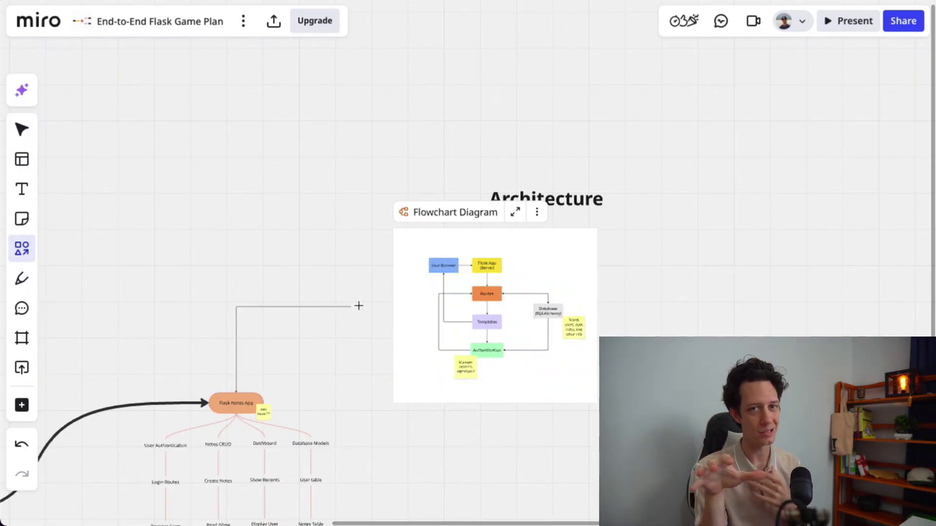
Draw a curved arrow from Flask Notes App to the Flowchart Diagram, arrowhead only at the diagram end
{"action": "mouse_move", "coordinate": [359, 306]}
{"action": "left_mouse_down"}
{"action": "mouse_move", "coordinate": [393, 294]}
{"action": "mouse_move", "coordinate": [393, 257]}
{"action": "left_mouse_up"}
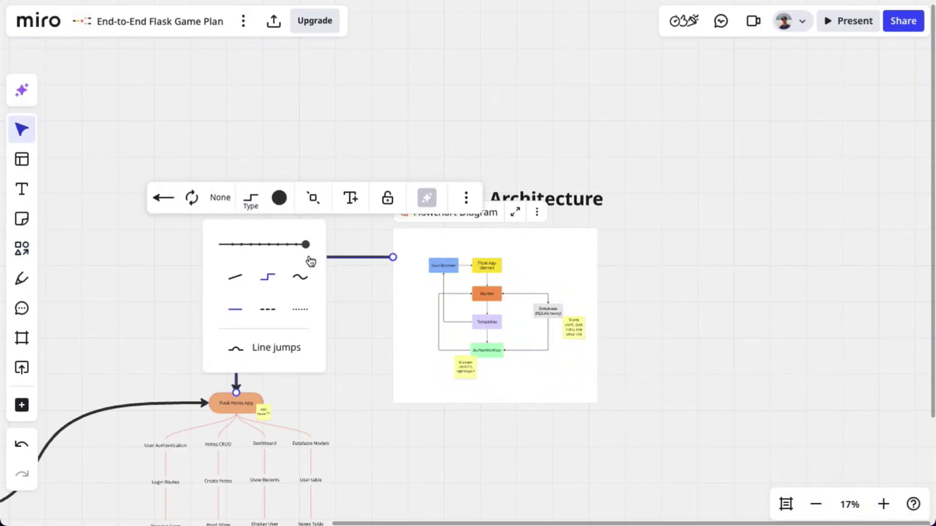
{"action": "left_click", "coordinate": [348, 354]}
{"action": "left_click", "coordinate": [276, 297]}
{"action": "left_click", "coordinate": [220, 197]}
{"action": "left_click", "coordinate": [214, 264]}
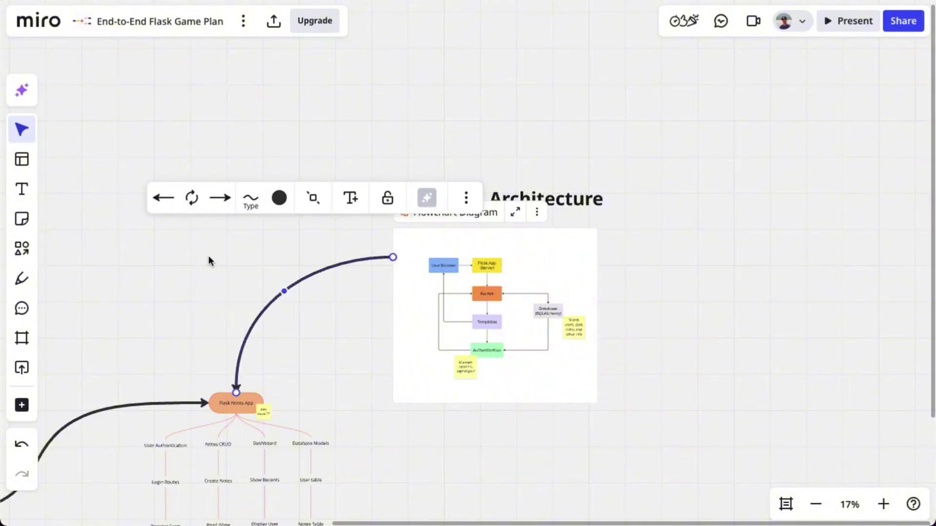
{"action": "left_click", "coordinate": [163, 198]}
{"action": "left_click", "coordinate": [170, 240]}
{"action": "left_click", "coordinate": [455, 422]}
{"action": "scroll", "coordinate": [378, 422], "scroll_direction": "down", "scroll_amount": 2}
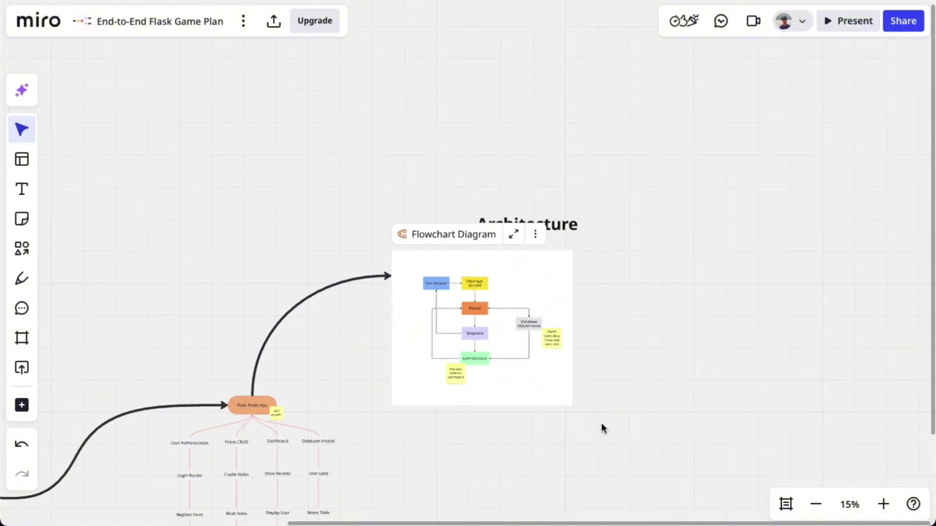
{"action": "left_click_drag", "start_coordinate": [601, 429], "coordinate": [272, 167]}
Place the plain 4x4 table from the Tables templates onto empty board space
{"action": "left_click", "coordinate": [22, 405]}
{"action": "scroll", "coordinate": [182, 384], "scroll_direction": "down", "scroll_amount": 5}
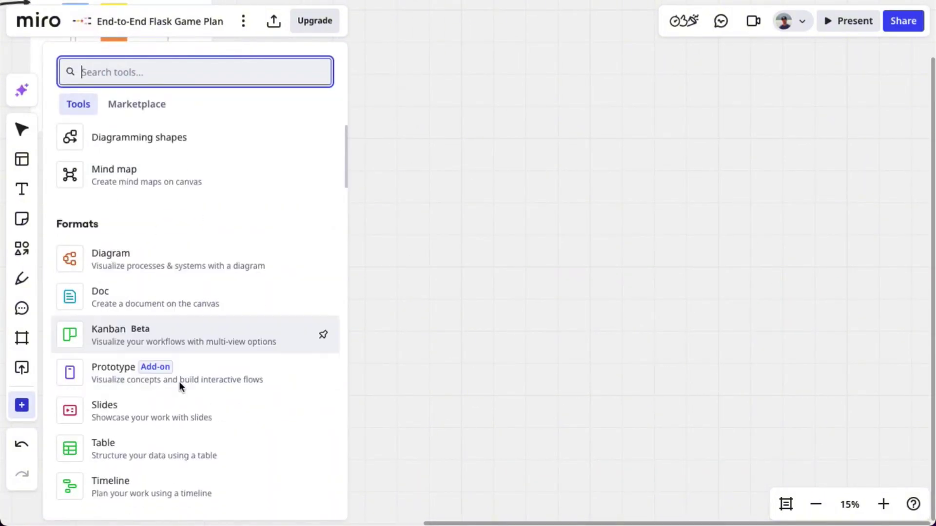
{"action": "scroll", "coordinate": [132, 244], "scroll_direction": "down", "scroll_amount": 4}
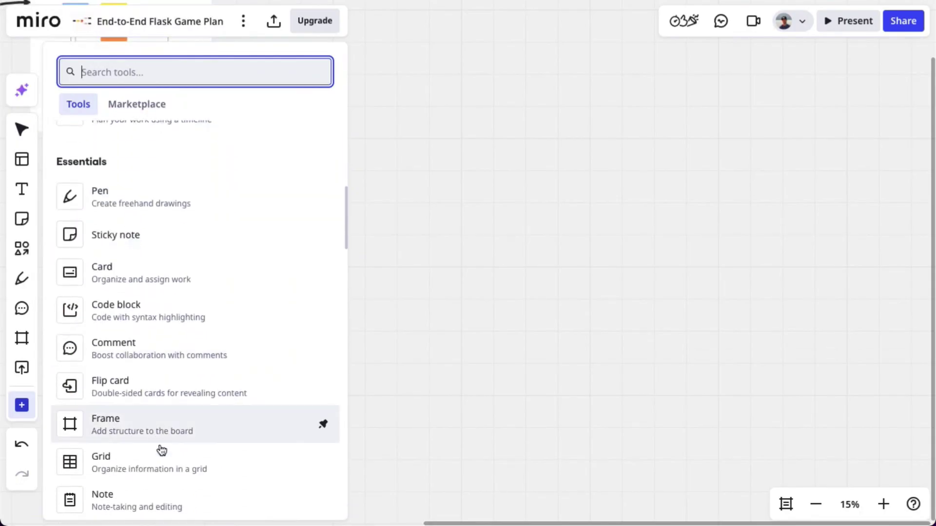
{"action": "left_click", "coordinate": [166, 454]}
{"action": "left_click", "coordinate": [129, 254]}
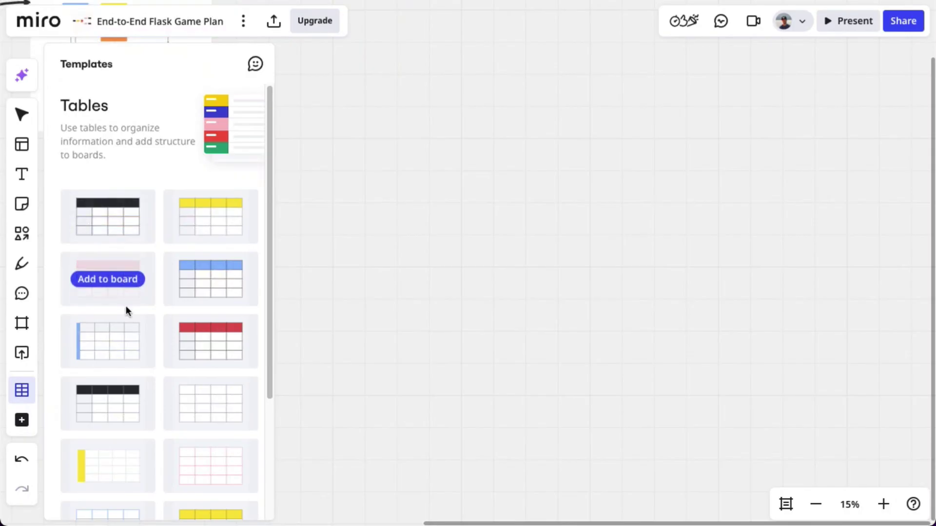
{"action": "left_click", "coordinate": [146, 319]}
{"action": "left_click", "coordinate": [315, 174]}
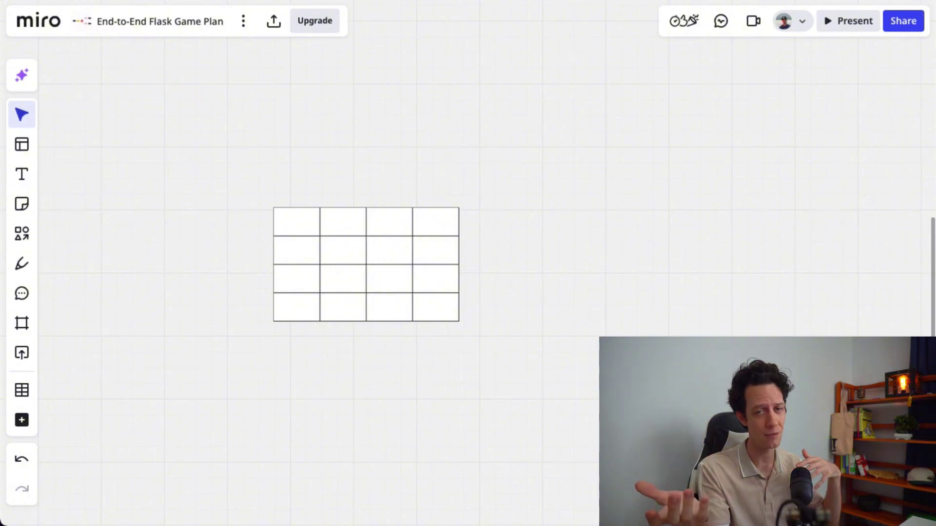
Number the new table's first-column rows 1 to 4
{"action": "left_click", "coordinate": [300, 224]}
{"action": "left_click", "coordinate": [296, 255]}
{"action": "left_click", "coordinate": [301, 278]}
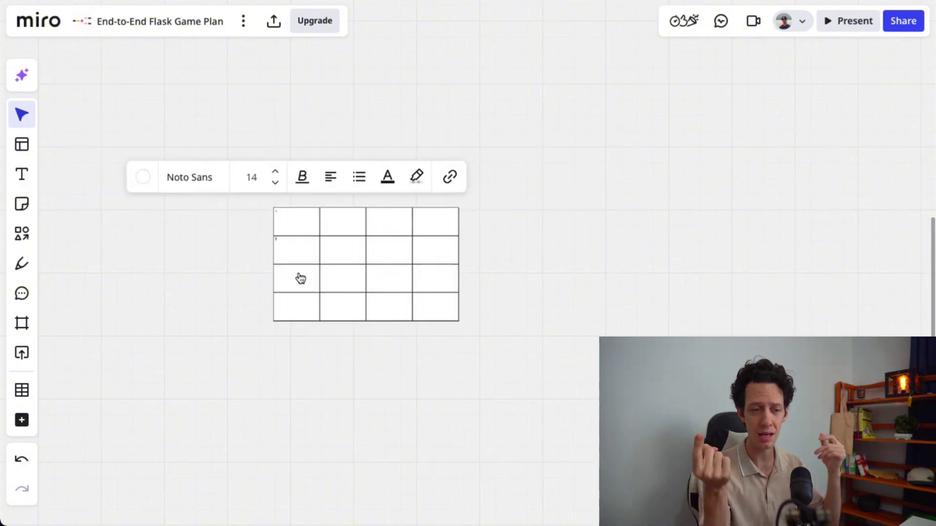
{"action": "type", "text": "3"}
{"action": "left_click", "coordinate": [299, 309]}
{"action": "type", "text": "4"}
{"action": "scroll", "coordinate": [299, 309], "scroll_direction": "up", "scroll_amount": 5}
{"action": "left_click_drag", "start_coordinate": [413, 305], "coordinate": [271, 438]}
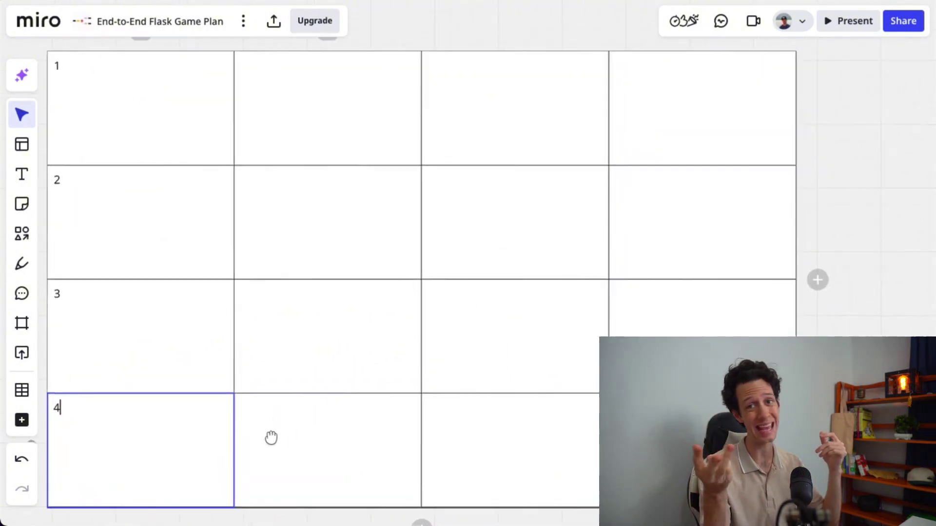
Remove the table's fourth column, leaving three columns
{"action": "left_click", "coordinate": [347, 111]}
{"action": "left_click", "coordinate": [706, 48]}
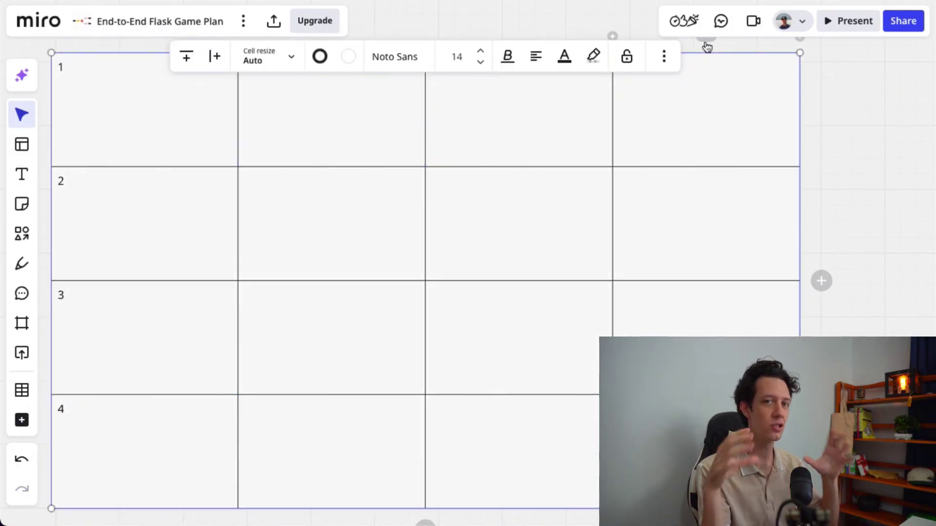
{"action": "right_click", "coordinate": [705, 43]}
{"action": "left_click", "coordinate": [685, 117]}
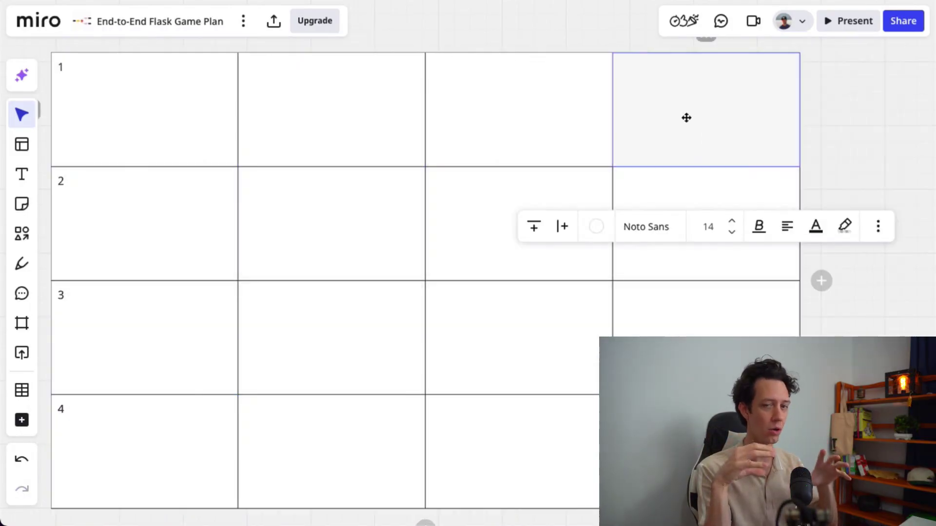
{"action": "scroll", "coordinate": [685, 117], "scroll_direction": "down", "scroll_amount": 5}
{"action": "right_click", "coordinate": [693, 78]}
{"action": "key", "text": "Escape"}
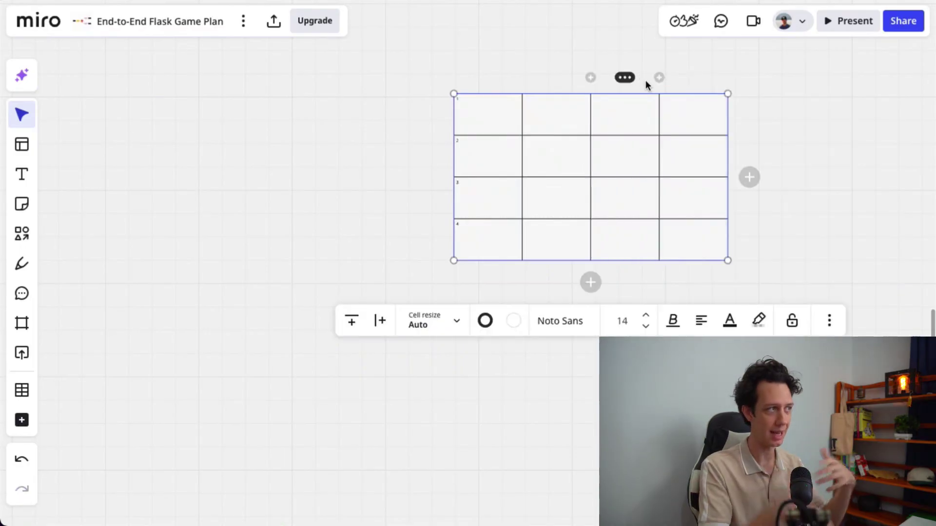
{"action": "left_click", "coordinate": [712, 130]}
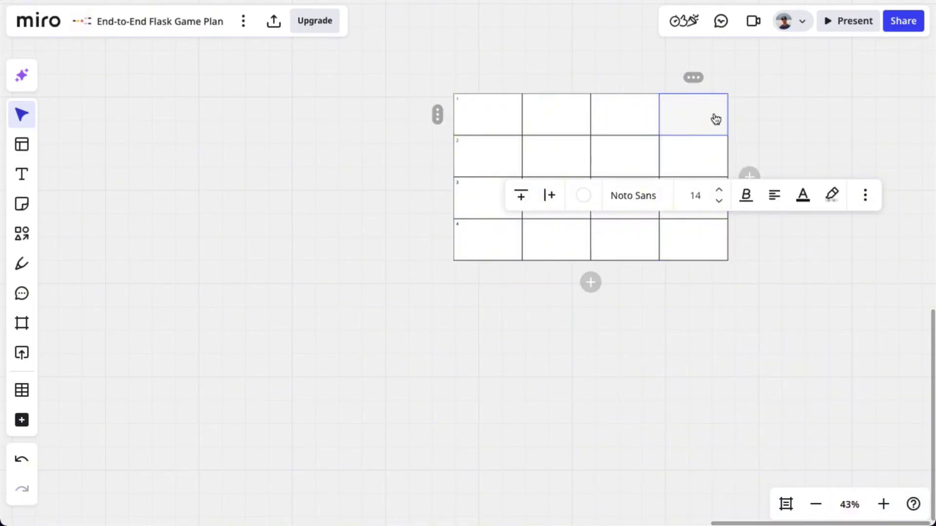
{"action": "right_click", "coordinate": [716, 119]}
{"action": "left_click", "coordinate": [746, 203]}
{"action": "left_click", "coordinate": [550, 115]}
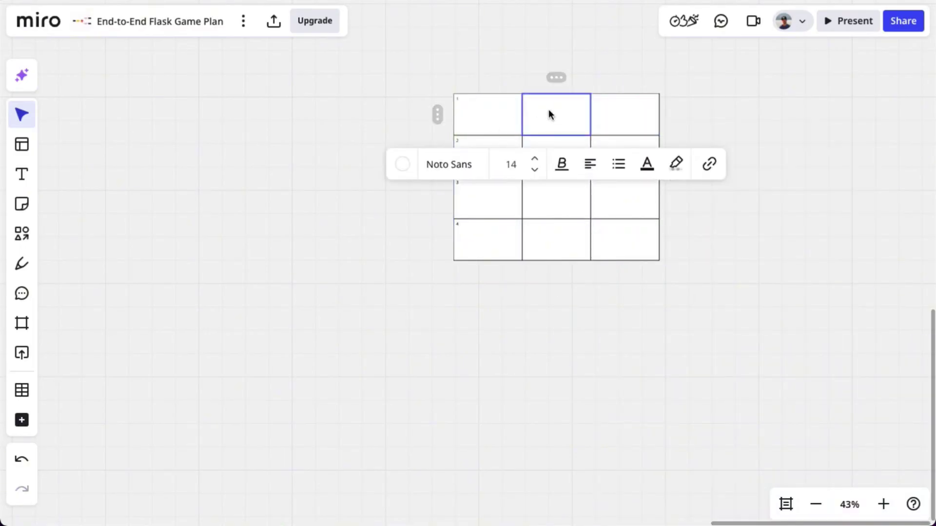
{"action": "scroll", "coordinate": [549, 115], "scroll_direction": "up", "scroll_amount": 4}
Enter field names username, email and pwd_hash and fill in each row's description
{"action": "left_click", "coordinate": [573, 202]}
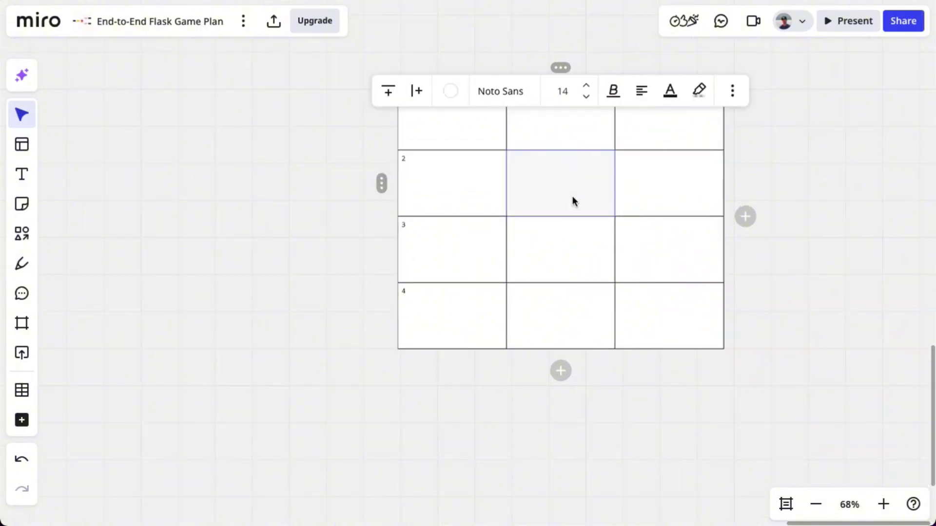
{"action": "type", "text": "username"}
{"action": "left_click", "coordinate": [565, 254]}
{"action": "type", "text": "email"}
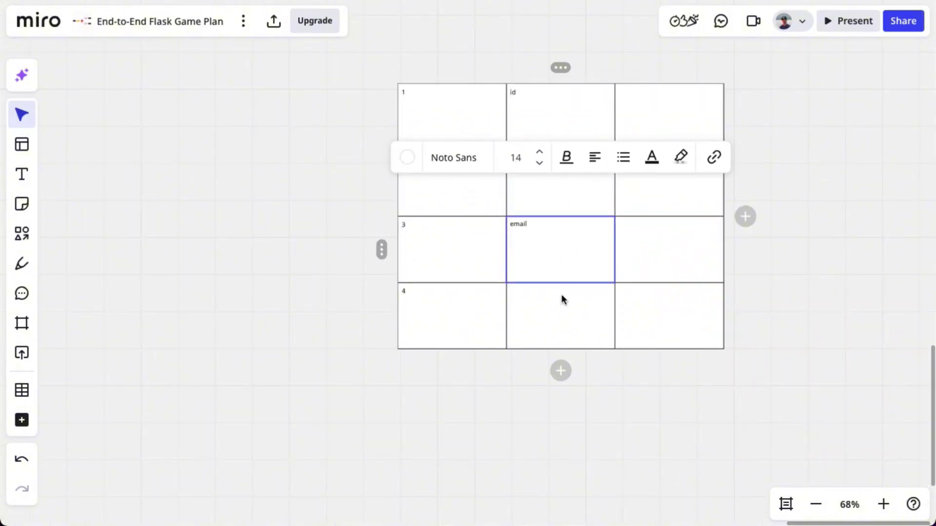
{"action": "left_click", "coordinate": [564, 304]}
{"action": "type", "text": "pwd_hash"}
{"action": "left_click", "coordinate": [672, 328]}
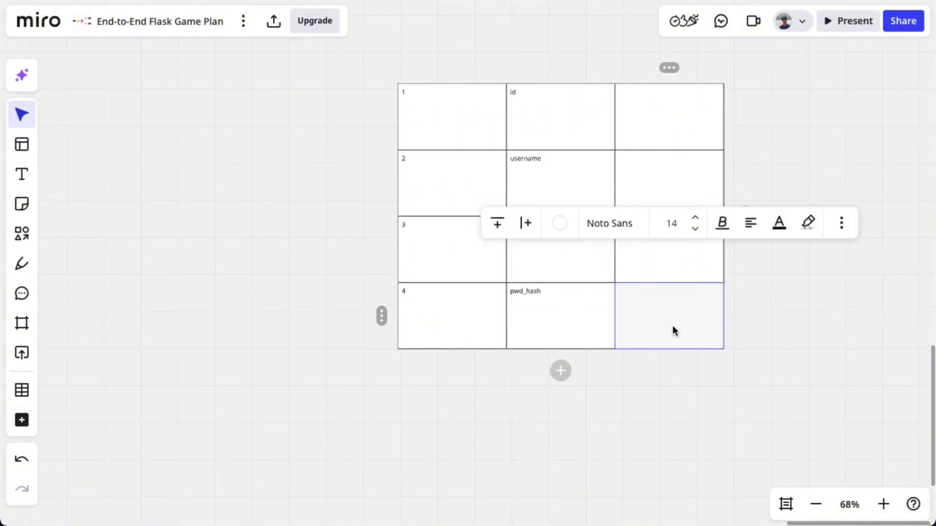
{"action": "type", "text": "use bcrypt"}
{"action": "left_click", "coordinate": [665, 262]}
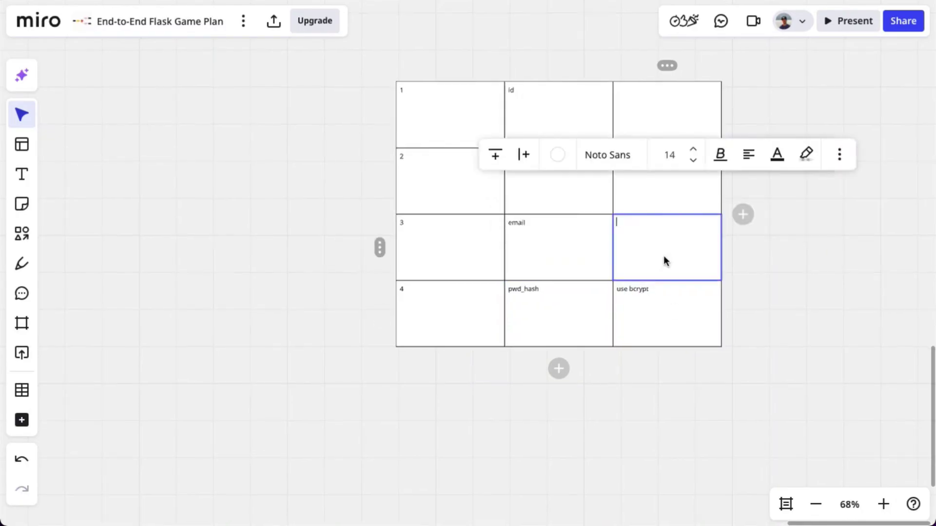
{"action": "left_click", "coordinate": [661, 195]}
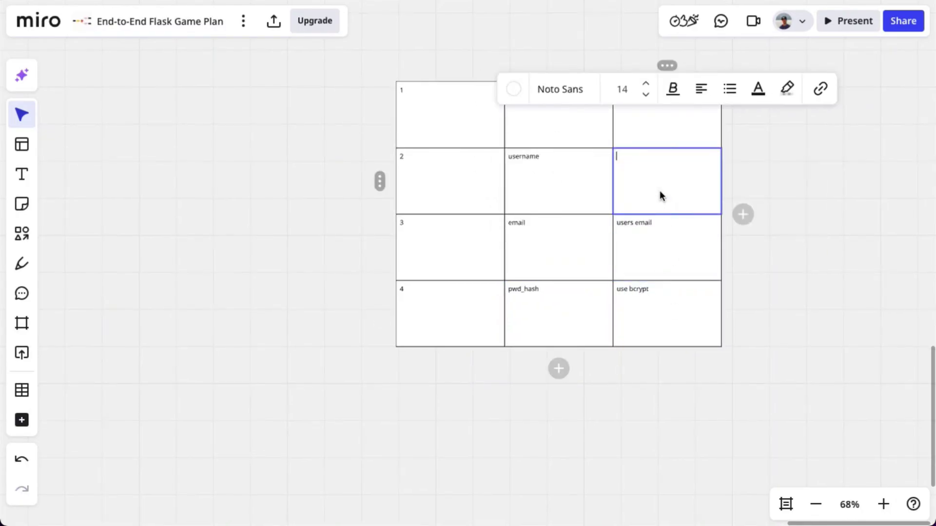
{"action": "left_click", "coordinate": [660, 135]}
{"action": "type", "text": "primary key"}
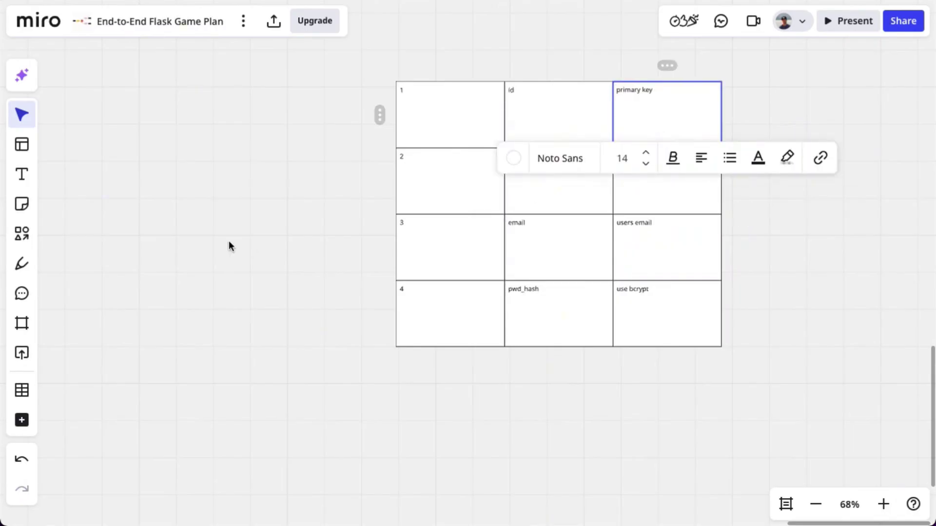
Set all table text to size 36 and centre it vertically in the cells
{"action": "left_click_drag", "start_coordinate": [229, 246], "coordinate": [823, 424]}
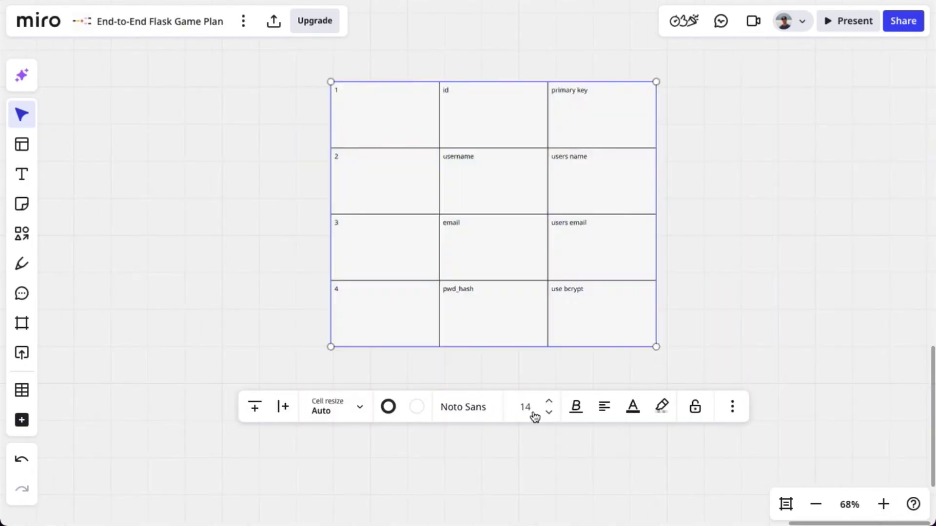
{"action": "left_click", "coordinate": [533, 418]}
{"action": "left_click", "coordinate": [522, 226]}
{"action": "left_click", "coordinate": [603, 406]}
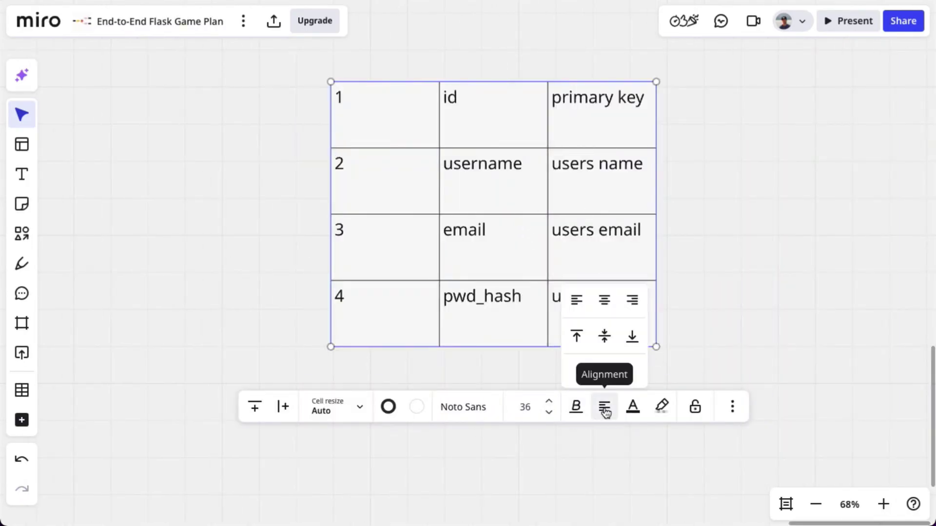
{"action": "left_click", "coordinate": [604, 335]}
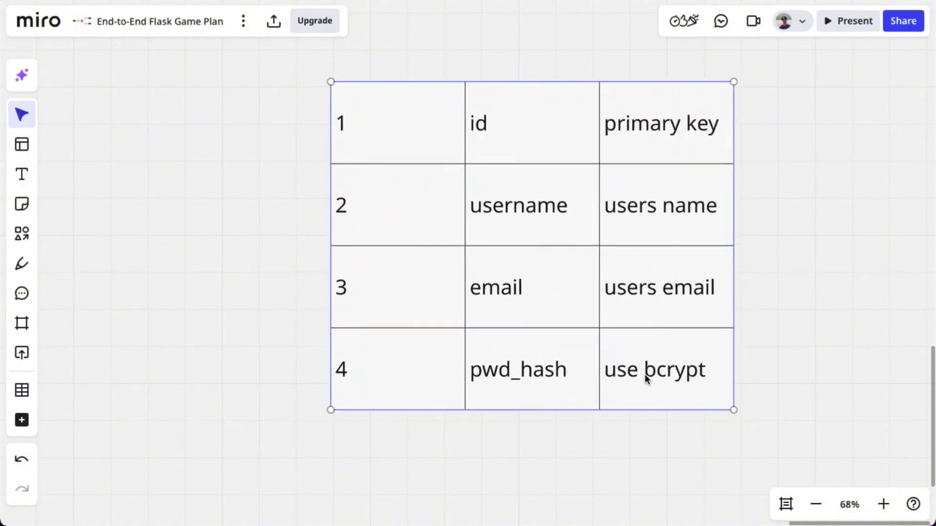
Duplicate the whole table and drag the copy to its right
{"action": "scroll", "coordinate": [644, 376], "scroll_direction": "down", "scroll_amount": 5}
{"action": "left_click_drag", "start_coordinate": [769, 348], "coordinate": [507, 195]}
{"action": "left_click_drag", "start_coordinate": [209, 98], "coordinate": [426, 244]}
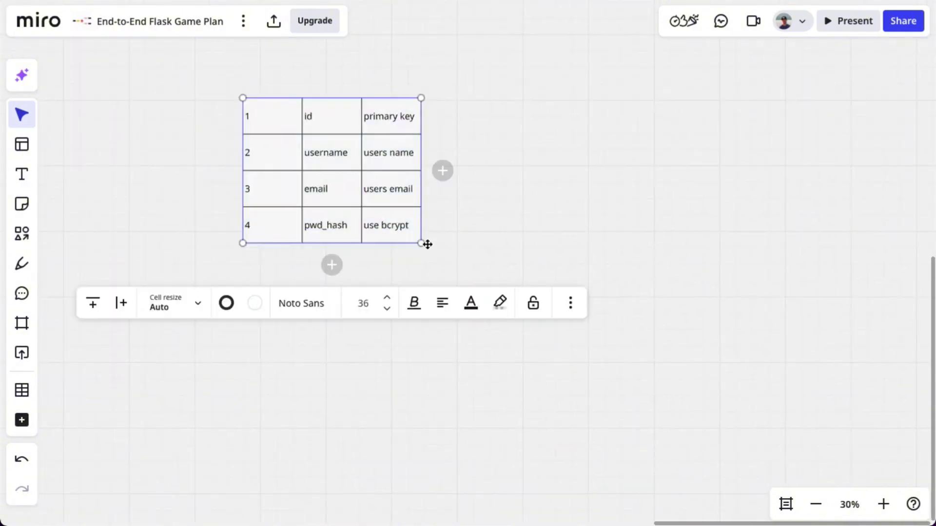
{"action": "left_click_drag", "start_coordinate": [322, 153], "coordinate": [581, 187]}
Rename the copy's fields to users_id, title and content, and add row 5 'Date'
{"action": "left_click", "coordinate": [584, 187]}
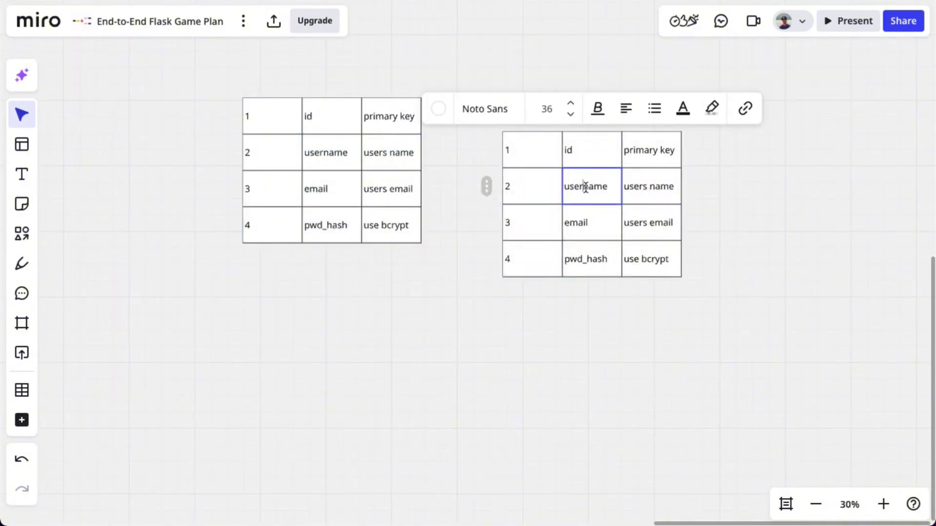
{"action": "type", "text": "users_id"}
{"action": "left_click", "coordinate": [579, 222]}
{"action": "left_click", "coordinate": [582, 263]}
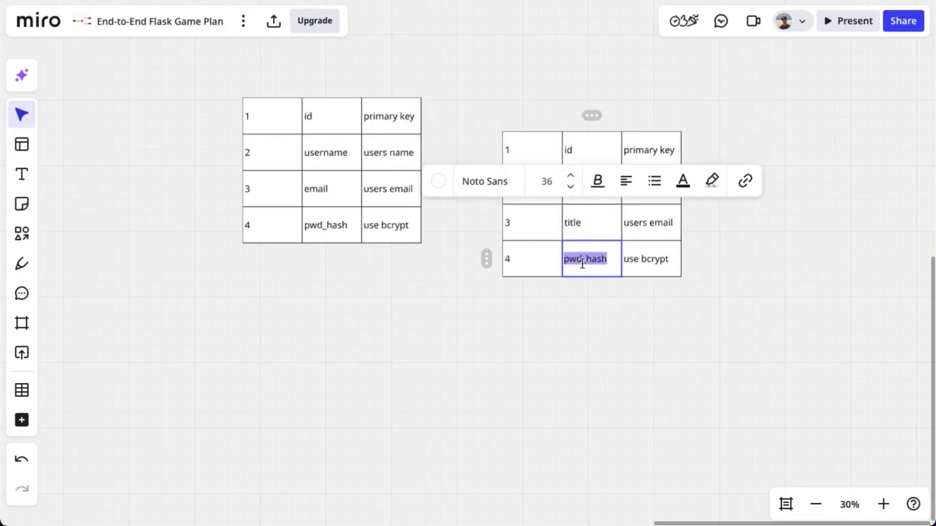
{"action": "left_click", "coordinate": [580, 297]}
{"action": "type", "text": "Date"}
{"action": "key", "text": "shift+Tab"}
{"action": "type", "text": "5"}
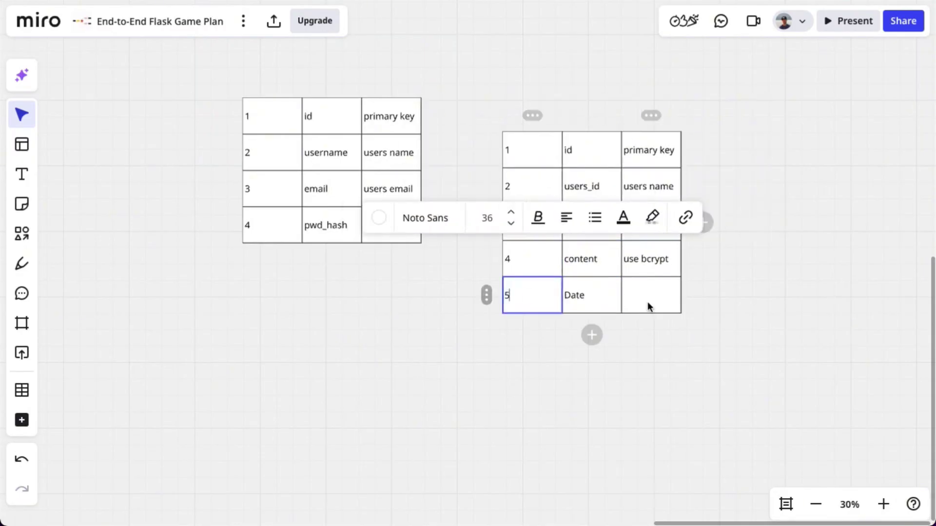
Update descriptions to 'created date', 'note text' and 'foreign key - users.id'
{"action": "left_click", "coordinate": [647, 306]}
{"action": "type", "text": "created date"}
{"action": "left_click", "coordinate": [656, 260]}
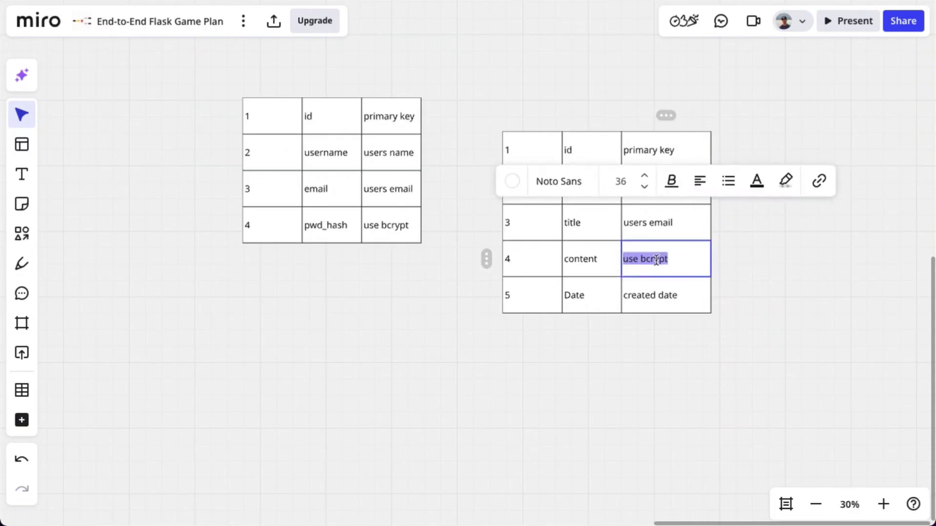
{"action": "type", "text": "note text"}
{"action": "left_click", "coordinate": [650, 222]}
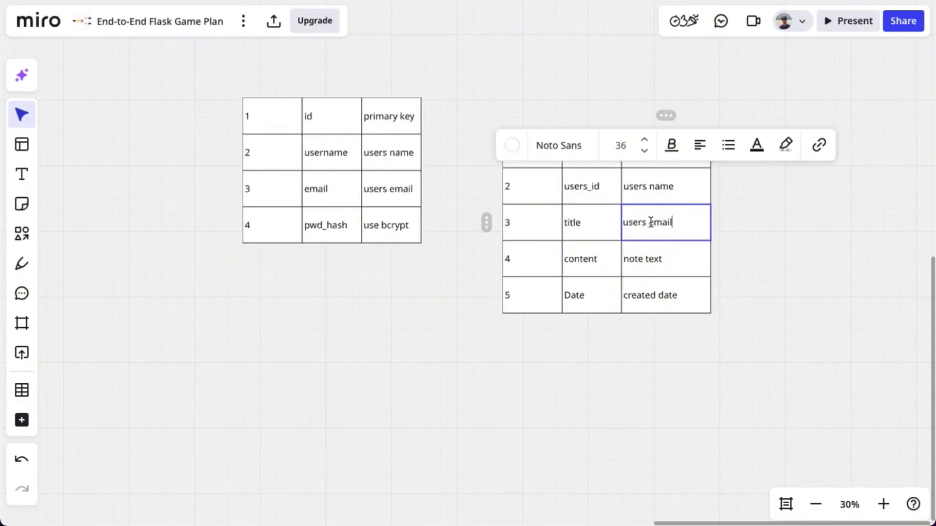
{"action": "left_click", "coordinate": [648, 184]}
{"action": "type", "text": "foreign key -"}
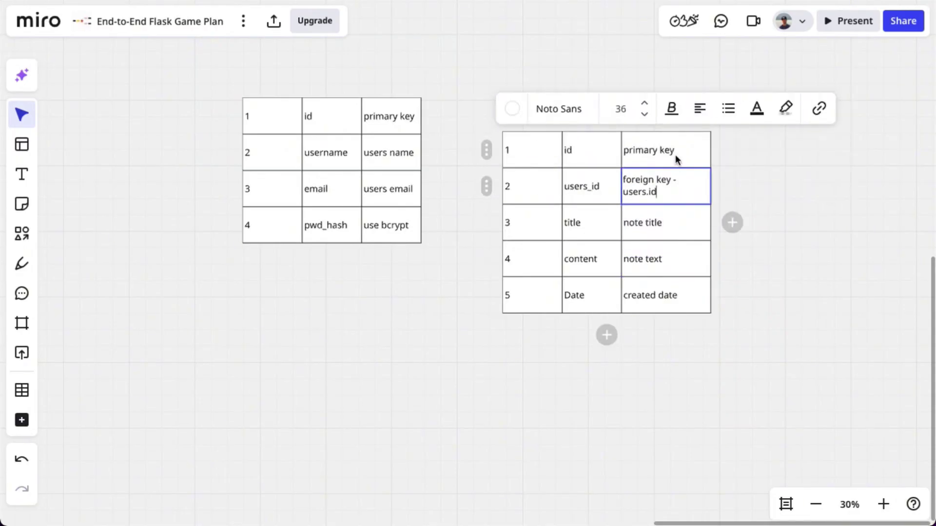
{"action": "left_click", "coordinate": [773, 230]}
{"action": "left_click_drag", "start_coordinate": [441, 327], "coordinate": [429, 366]}
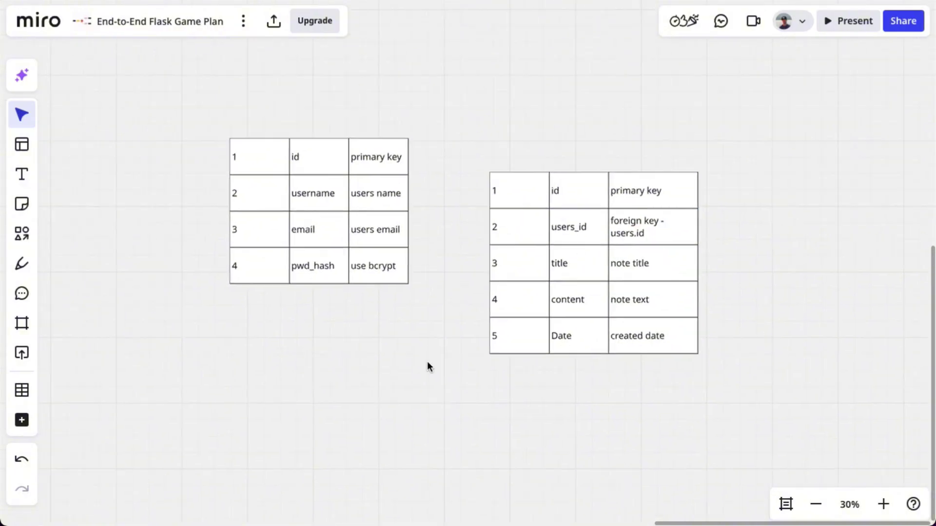
{"action": "left_click", "coordinate": [19, 233]}
Link the two database tables with arrows in both directions, top and bottom
{"action": "left_click_drag", "start_coordinate": [319, 139], "coordinate": [497, 137]}
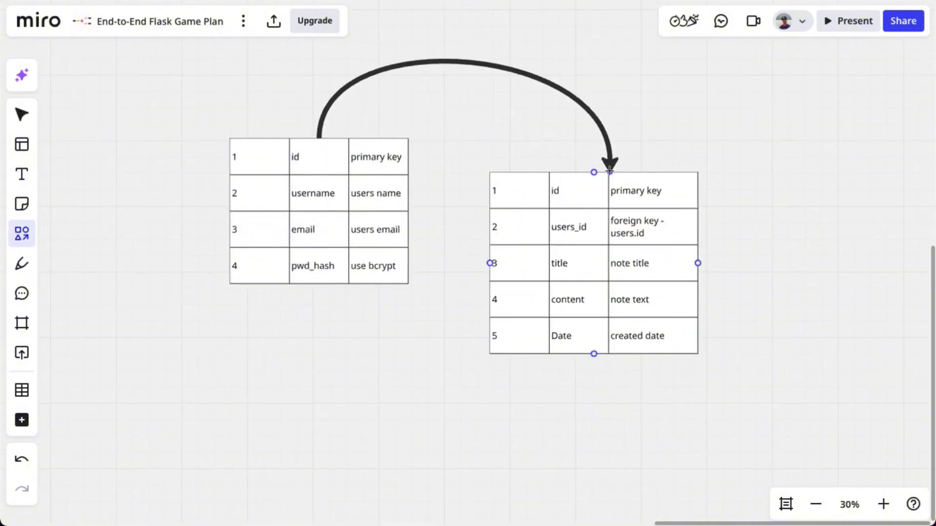
{"action": "left_click_drag", "start_coordinate": [598, 171], "coordinate": [595, 172]}
{"action": "left_click", "coordinate": [392, 233]}
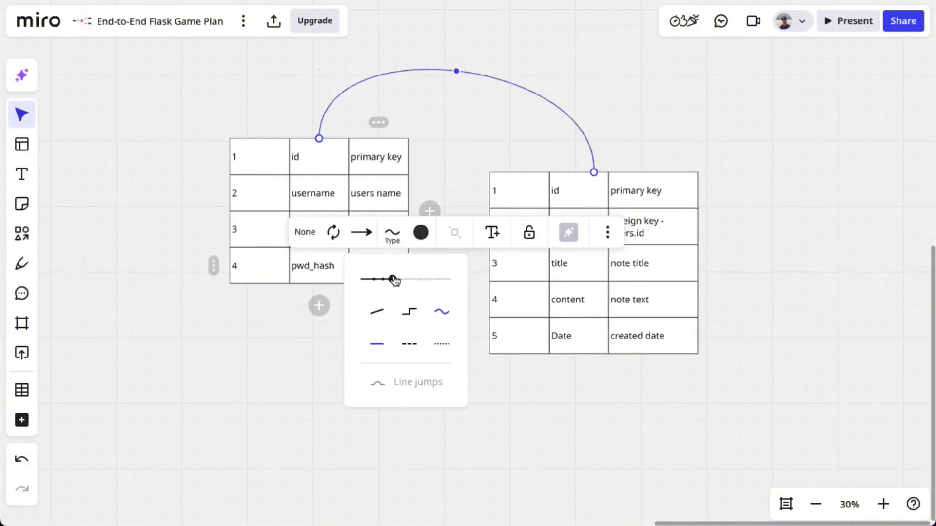
{"action": "left_click", "coordinate": [473, 159]}
{"action": "left_click", "coordinate": [22, 234]}
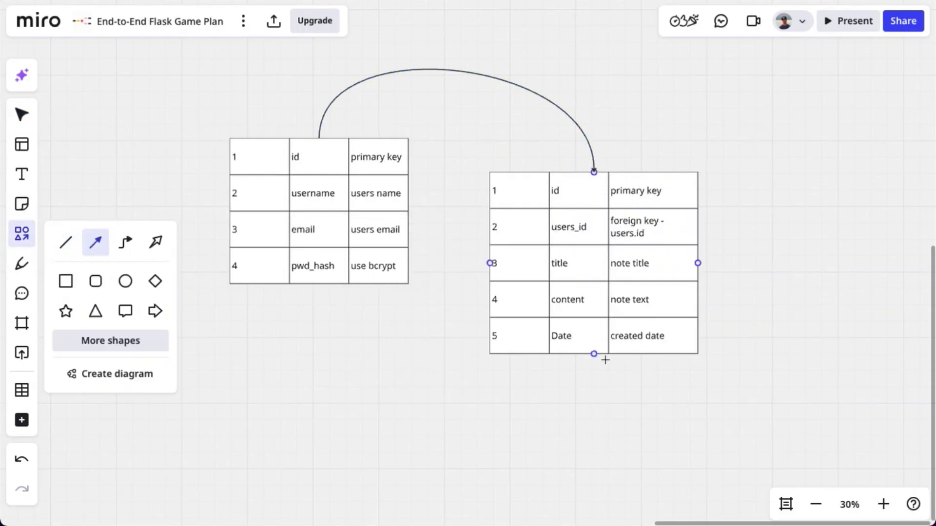
{"action": "left_click_drag", "start_coordinate": [593, 354], "coordinate": [435, 367]}
{"action": "left_click_drag", "start_coordinate": [315, 286], "coordinate": [318, 285]}
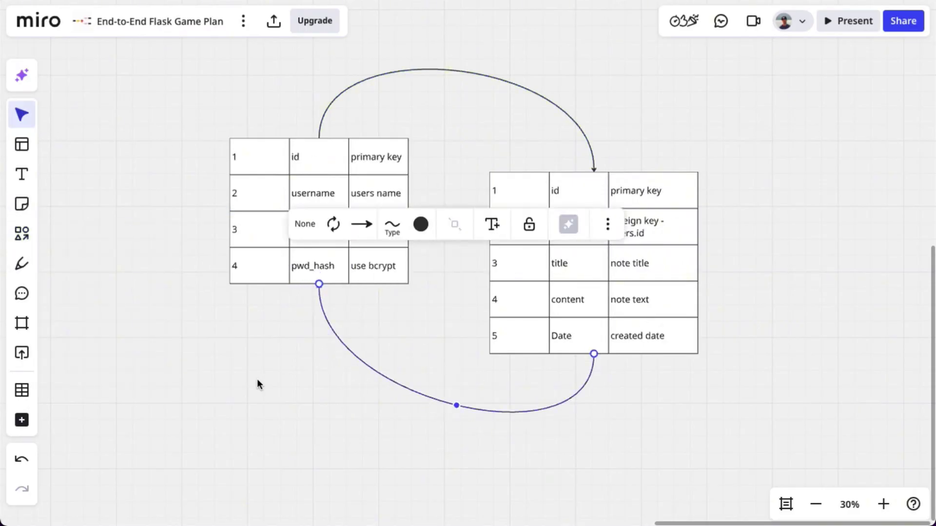
Add a 'Database Tables' heading above the two tables
{"action": "left_click", "coordinate": [22, 174]}
{"action": "left_click", "coordinate": [410, 43]}
{"action": "type", "text": "Database"}
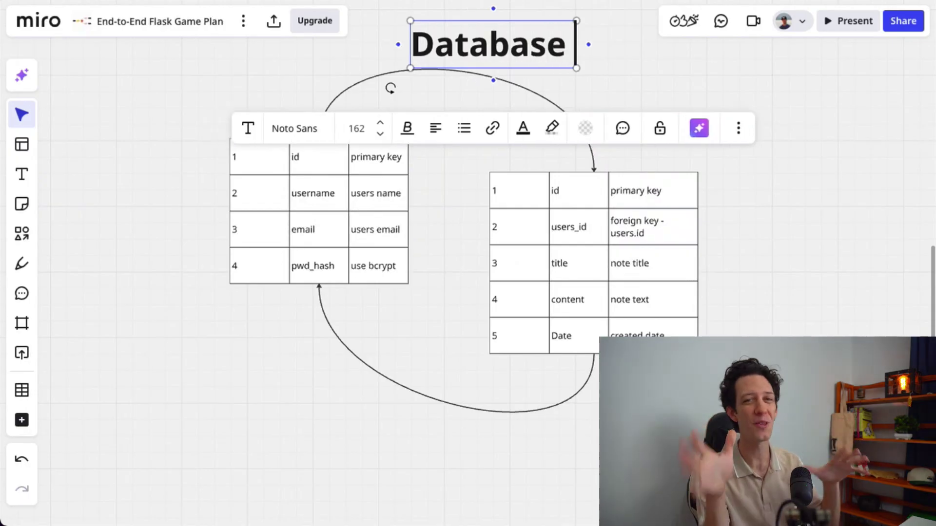
{"action": "type", "text": " Tables"}
{"action": "scroll", "coordinate": [547, 148], "scroll_direction": "down", "scroll_amount": 10}
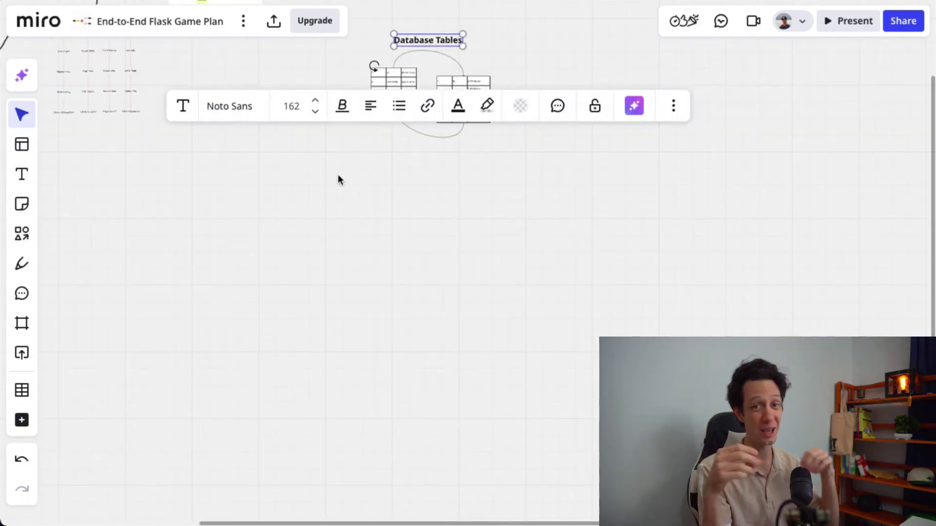
Draw a connector from the Architecture diagram to the left database table
{"action": "left_click_drag", "start_coordinate": [339, 180], "coordinate": [370, 359]}
{"action": "key", "text": "l"}
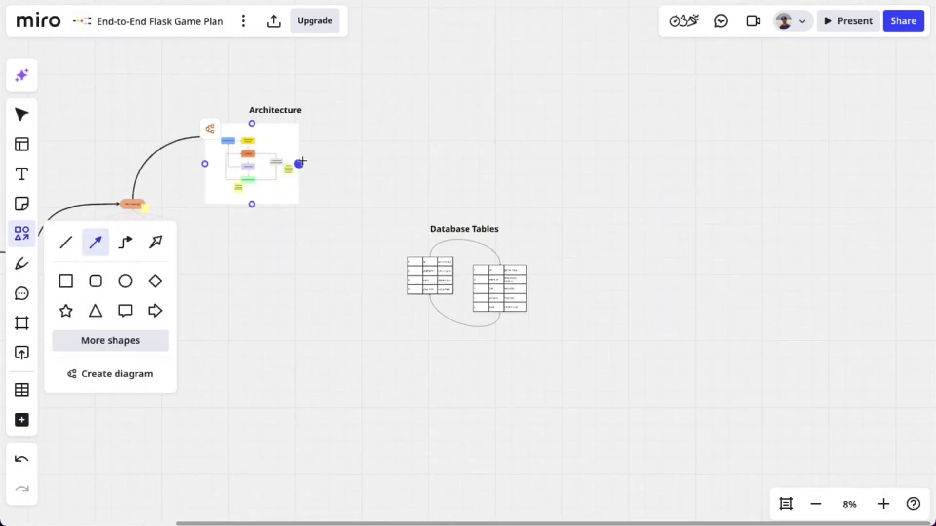
{"action": "left_click_drag", "start_coordinate": [301, 161], "coordinate": [407, 280]}
{"action": "left_click", "coordinate": [289, 104]}
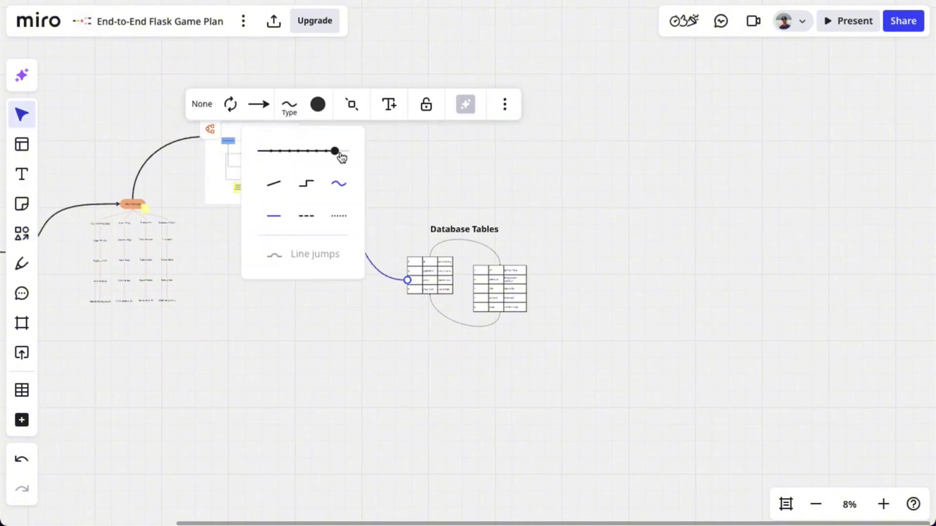
{"action": "left_click", "coordinate": [340, 380]}
{"action": "scroll", "coordinate": [157, 102], "scroll_direction": "right", "scroll_amount": 1}
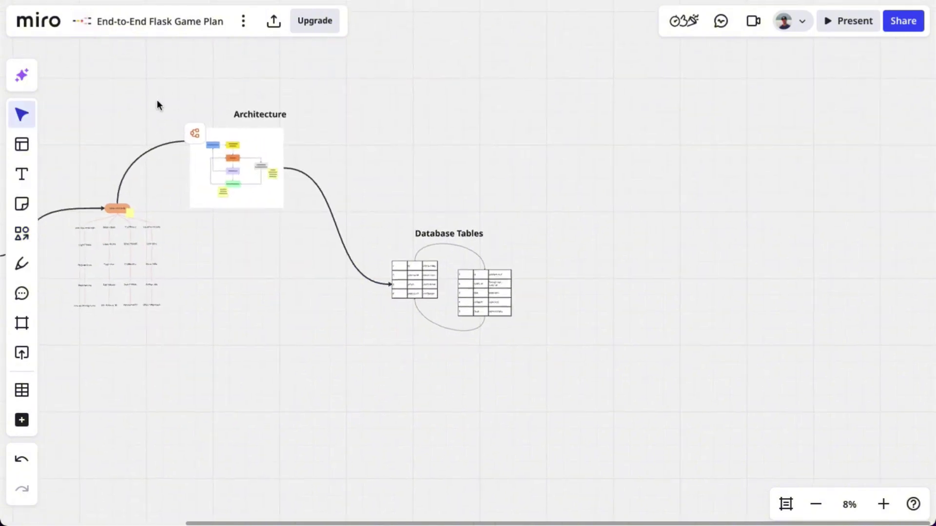
Paste a copy of the Architecture diagram below Database Tables
{"action": "left_click_drag", "start_coordinate": [158, 83], "coordinate": [300, 244]}
{"action": "left_click", "coordinate": [463, 432]}
{"action": "right_click", "coordinate": [464, 432]}
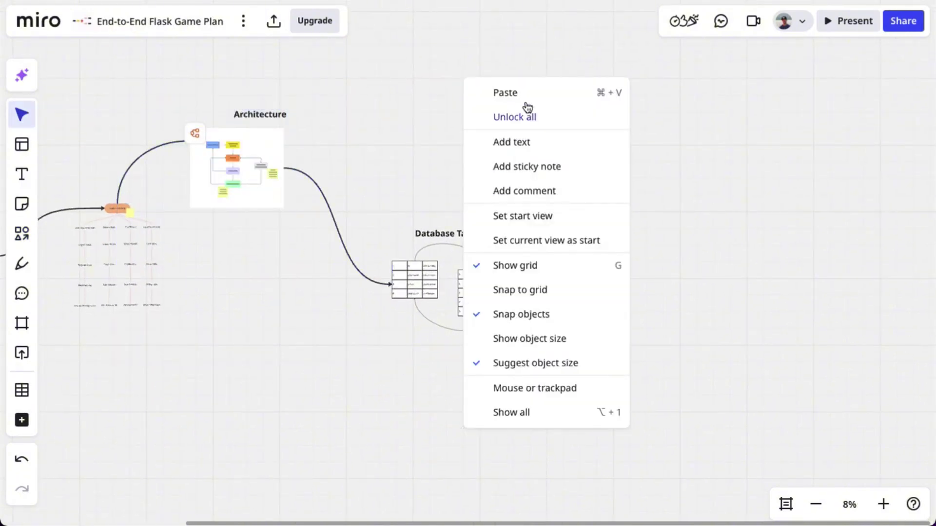
{"action": "left_click", "coordinate": [524, 101]}
{"action": "scroll", "coordinate": [680, 209], "scroll_direction": "down", "scroll_amount": 3}
{"action": "left_click_drag", "start_coordinate": [439, 259], "coordinate": [532, 284]}
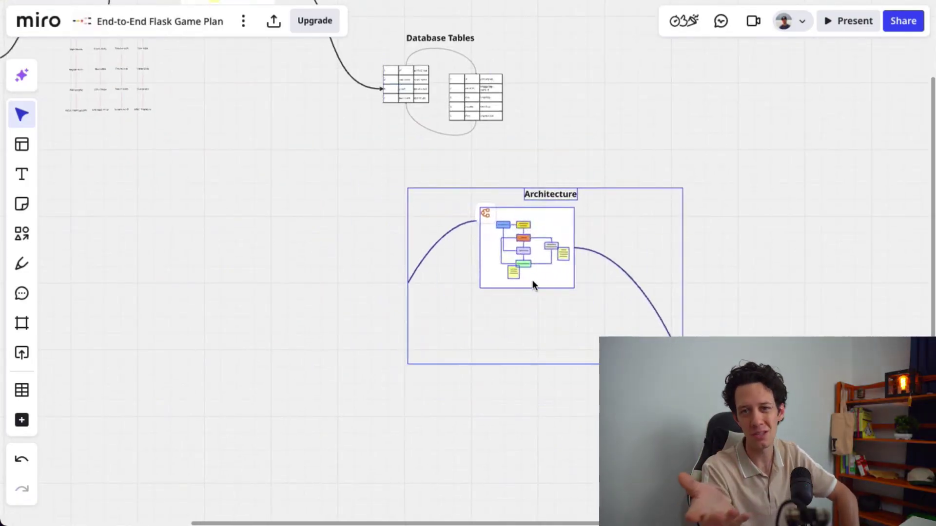
Reattach the copy's connector so it runs from Database Tables to the copy's top edge
{"action": "left_click", "coordinate": [410, 277]}
{"action": "left_click_drag", "start_coordinate": [407, 283], "coordinate": [500, 142]}
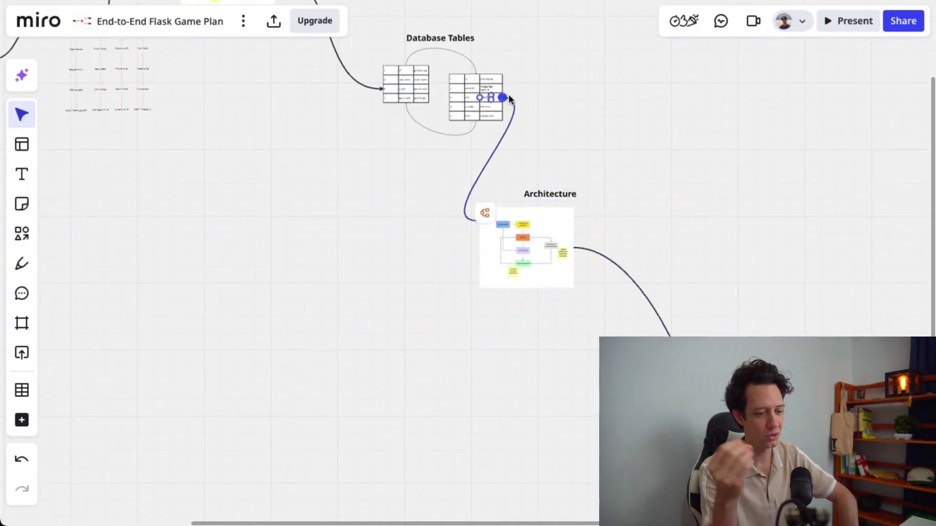
{"action": "left_click_drag", "start_coordinate": [472, 219], "coordinate": [513, 207]}
{"action": "left_click", "coordinate": [558, 152]}
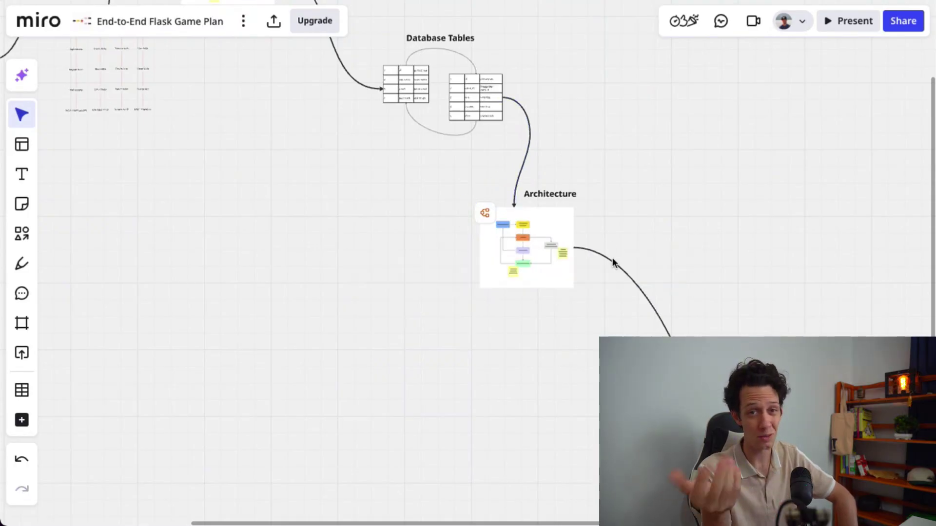
Retitle the copied diagram 'Auth System' on one line and move it into the flowchart
{"action": "double_click", "coordinate": [559, 193]}
{"action": "type", "text": "Auth"}
{"action": "scroll", "coordinate": [522, 191], "scroll_direction": "up", "scroll_amount": 5}
{"action": "type", "text": "S"}
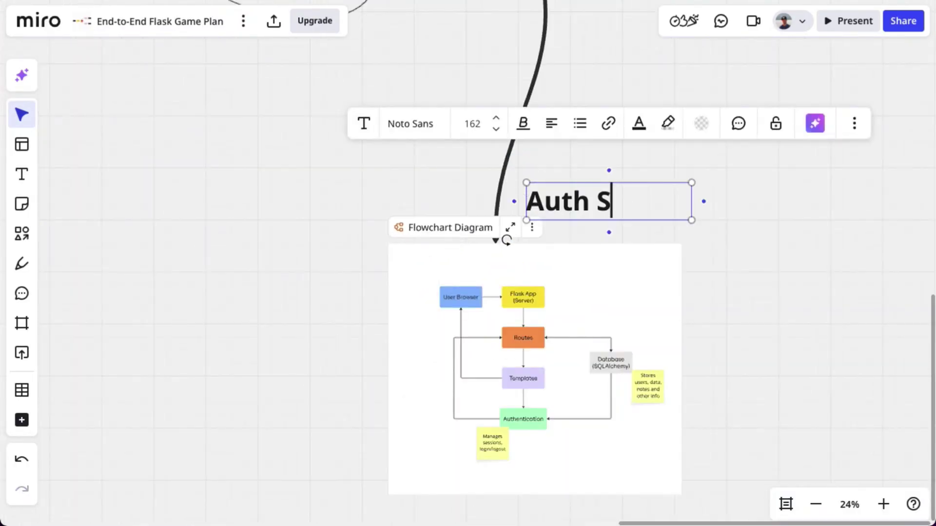
{"action": "type", "text": "ystem"}
{"action": "left_click_drag", "start_coordinate": [697, 223], "coordinate": [665, 203]}
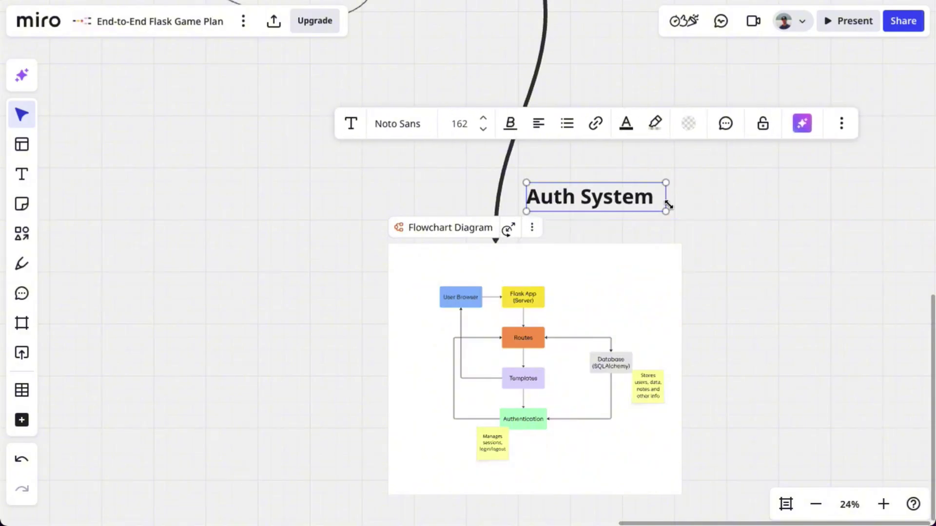
{"action": "left_click", "coordinate": [606, 222]}
{"action": "left_click_drag", "start_coordinate": [603, 194], "coordinate": [546, 263]}
{"action": "scroll", "coordinate": [363, 329], "scroll_direction": "up", "scroll_amount": 2}
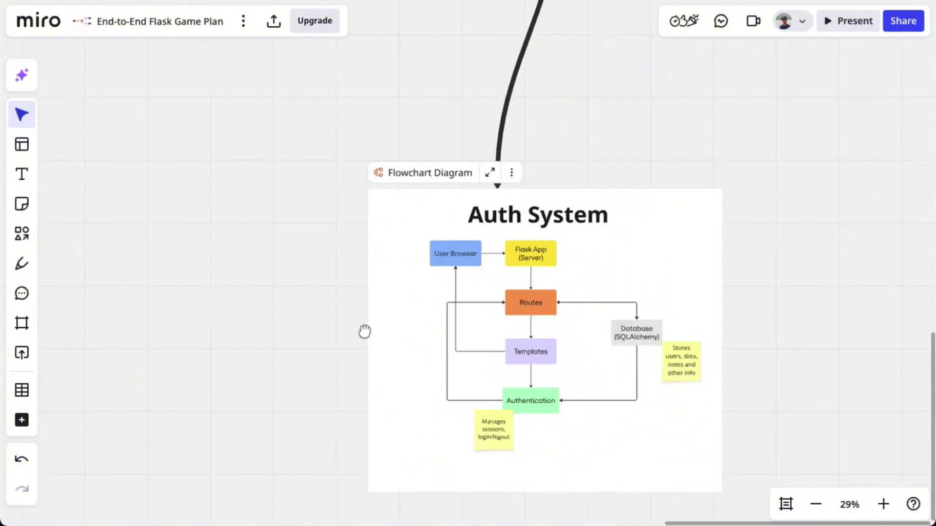
{"action": "scroll", "coordinate": [305, 217], "scroll_direction": "down", "scroll_amount": 5}
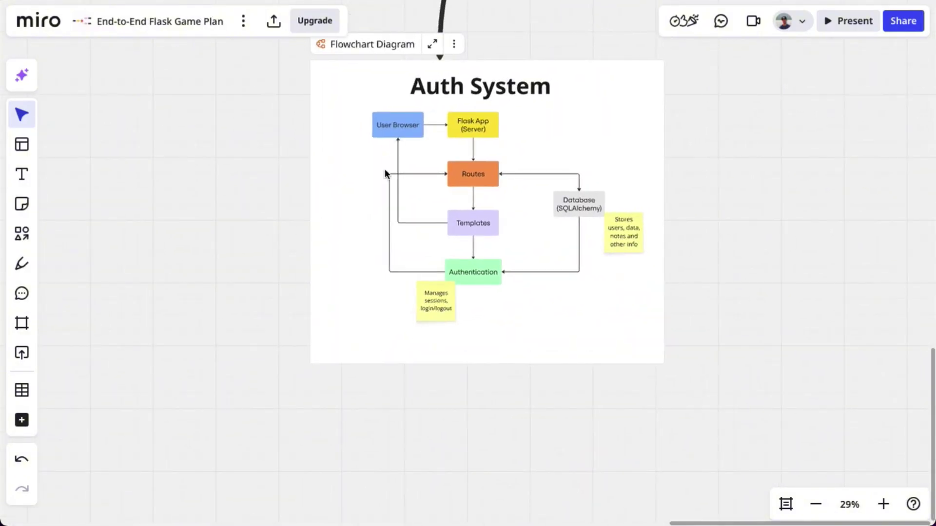
Rename the boxes to User Login, Route Receives Data and Verify Details
{"action": "double_click", "coordinate": [391, 125]}
{"action": "type", "text": "User Logi"}
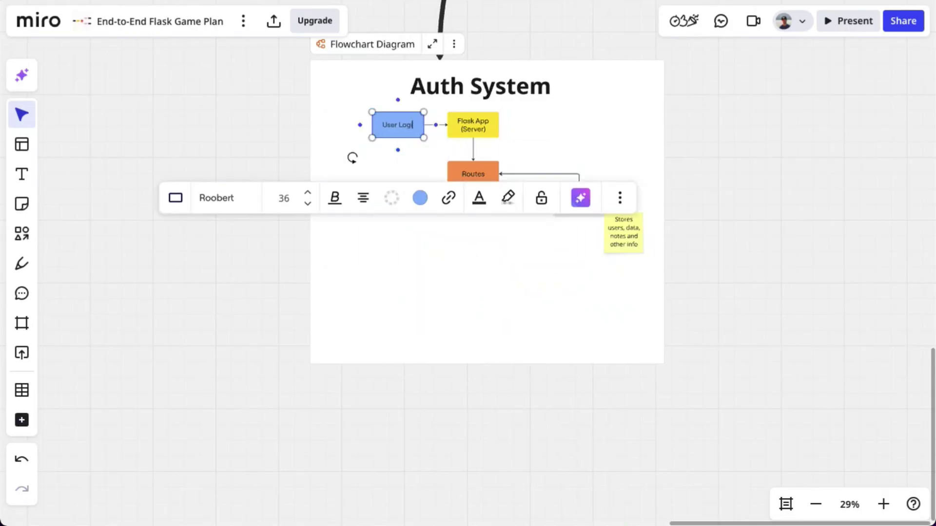
{"action": "type", "text": "n"}
{"action": "left_click", "coordinate": [469, 128]}
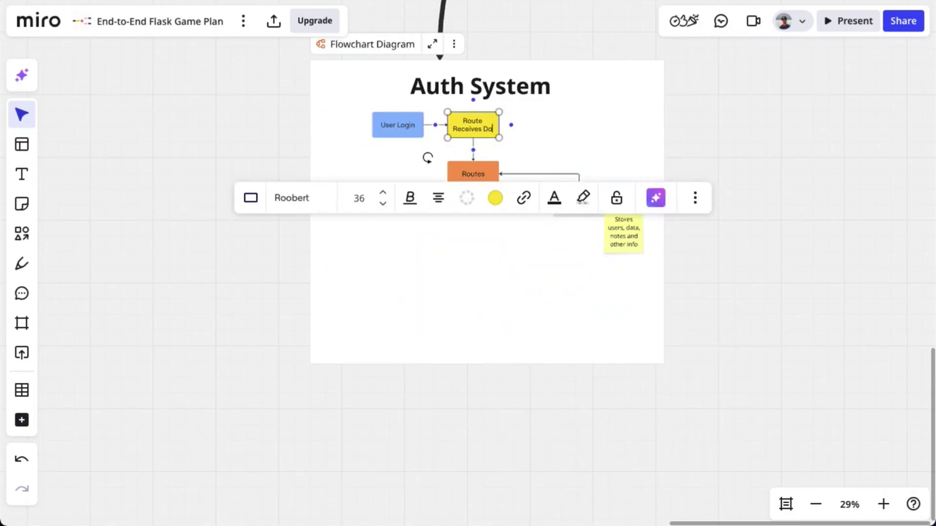
{"action": "left_click_drag", "start_coordinate": [499, 124], "coordinate": [519, 124]}
{"action": "left_click", "coordinate": [532, 126]}
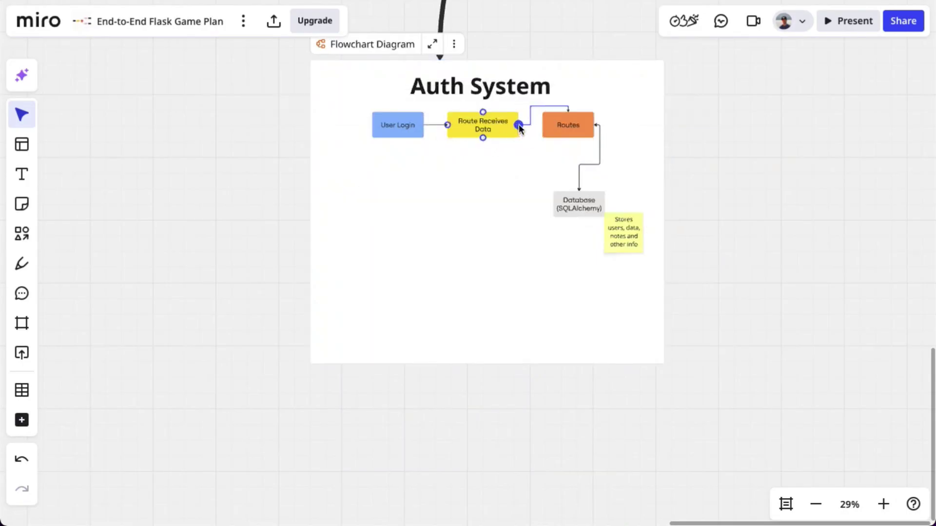
{"action": "left_click", "coordinate": [565, 125]}
{"action": "scroll", "coordinate": [565, 125], "scroll_direction": "up", "scroll_amount": 5}
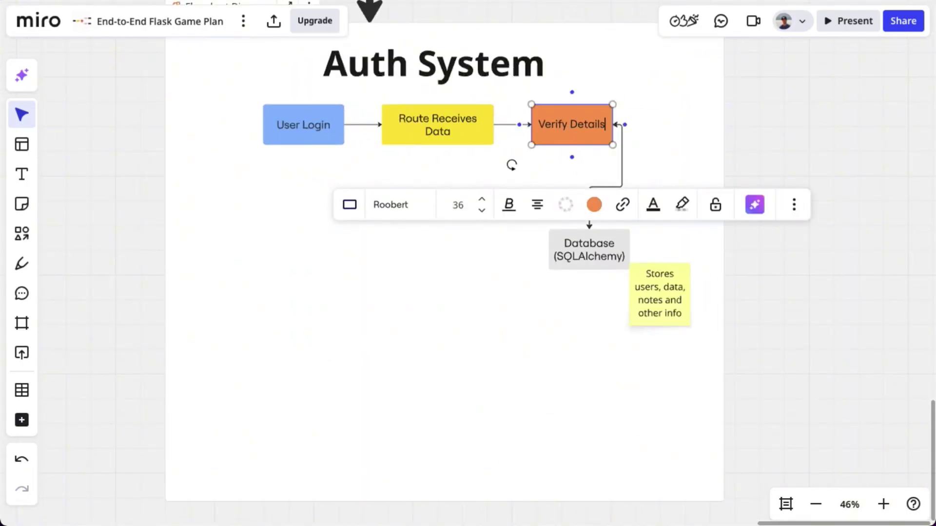
{"action": "left_click", "coordinate": [512, 165]}
Delete the leftover Database box, connector and note, and place a Login Success? diamond below
{"action": "left_click_drag", "start_coordinate": [529, 355], "coordinate": [702, 117]}
{"action": "key", "text": "Delete"}
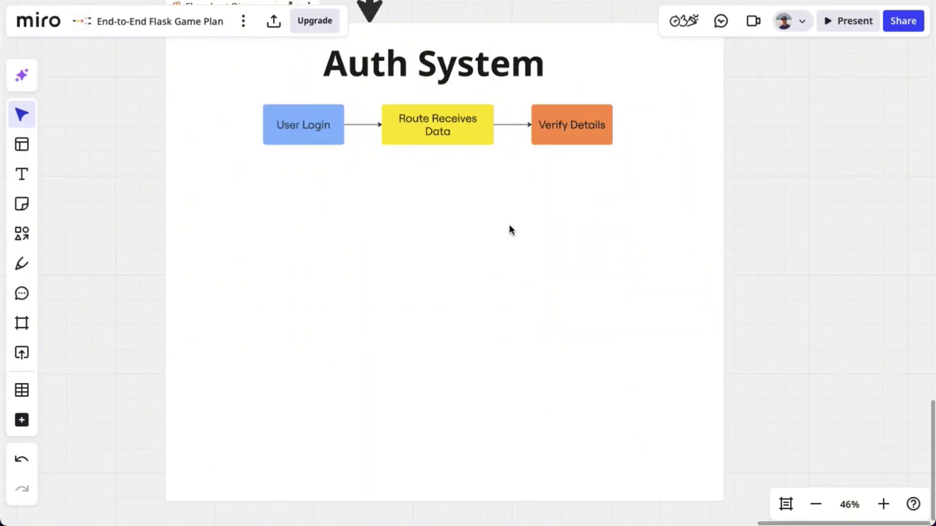
{"action": "key", "text": "ctrl+v"}
{"action": "left_click_drag", "start_coordinate": [508, 225], "coordinate": [572, 265]}
{"action": "left_click", "coordinate": [476, 164]}
Connect Verify Details to the Login Success? diamond with a plain line
{"action": "key", "text": "l"}
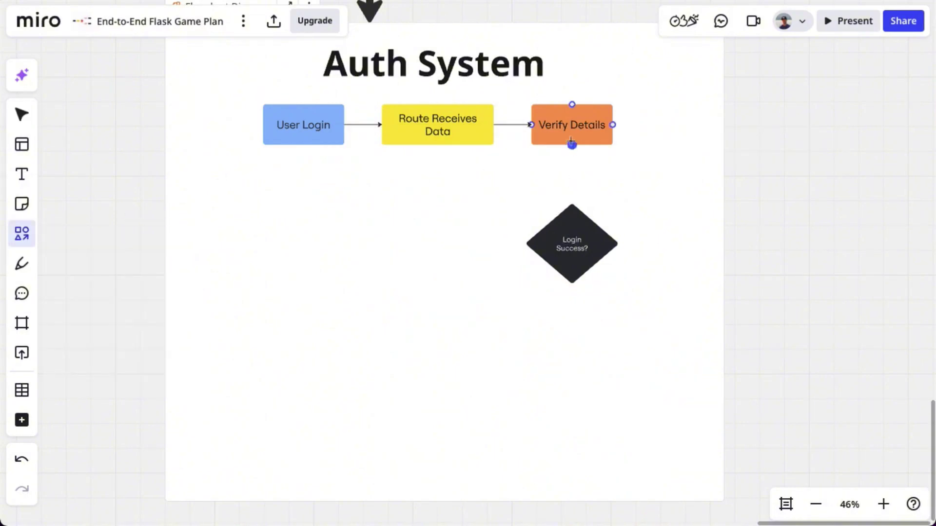
{"action": "left_click_drag", "start_coordinate": [571, 145], "coordinate": [572, 202]}
{"action": "left_click", "coordinate": [508, 87]}
{"action": "key", "text": "Escape"}
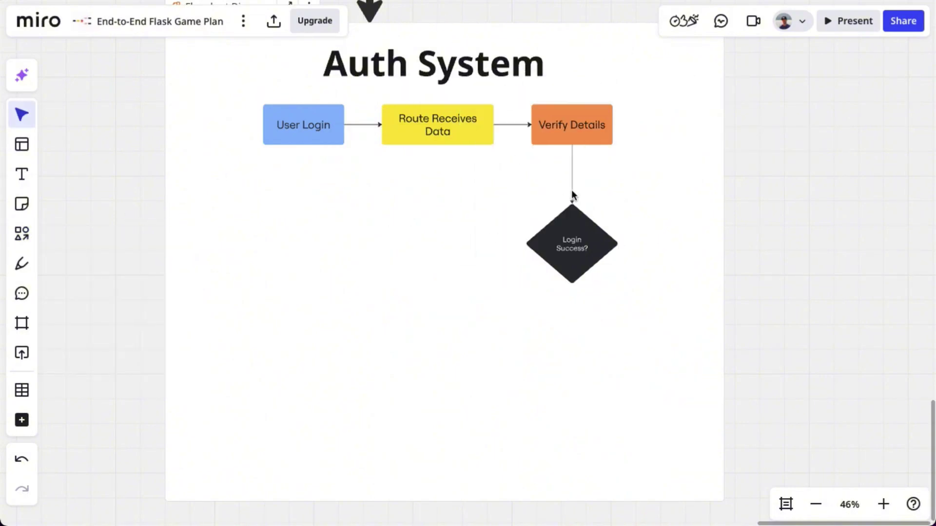
{"action": "left_click", "coordinate": [571, 189]}
{"action": "left_click", "coordinate": [508, 86]}
{"action": "left_click", "coordinate": [484, 311]}
Add a Create Session box and an Access Dashboard ellipse below it
{"action": "scroll", "coordinate": [483, 312], "scroll_direction": "down", "scroll_amount": 2}
{"action": "scroll", "coordinate": [483, 312], "scroll_direction": "right", "scroll_amount": 1}
{"action": "left_click_drag", "start_coordinate": [413, 88], "coordinate": [333, 289]}
{"action": "double_click", "coordinate": [332, 289]}
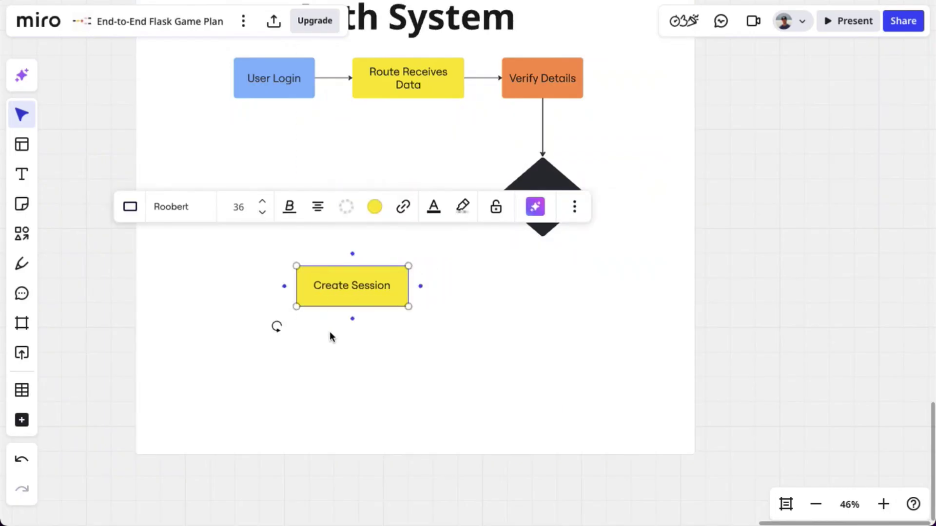
{"action": "left_click", "coordinate": [22, 233]}
{"action": "left_click", "coordinate": [94, 278]}
{"action": "left_click_drag", "start_coordinate": [319, 349], "coordinate": [438, 455]}
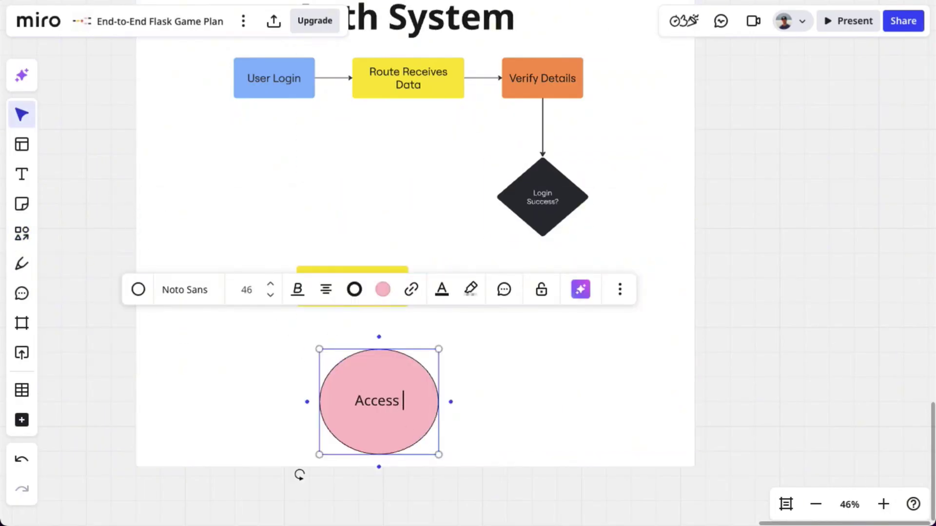
{"action": "left_click_drag", "start_coordinate": [400, 378], "coordinate": [372, 372]}
Fill the Create Session box light green
{"action": "left_click", "coordinate": [351, 286]}
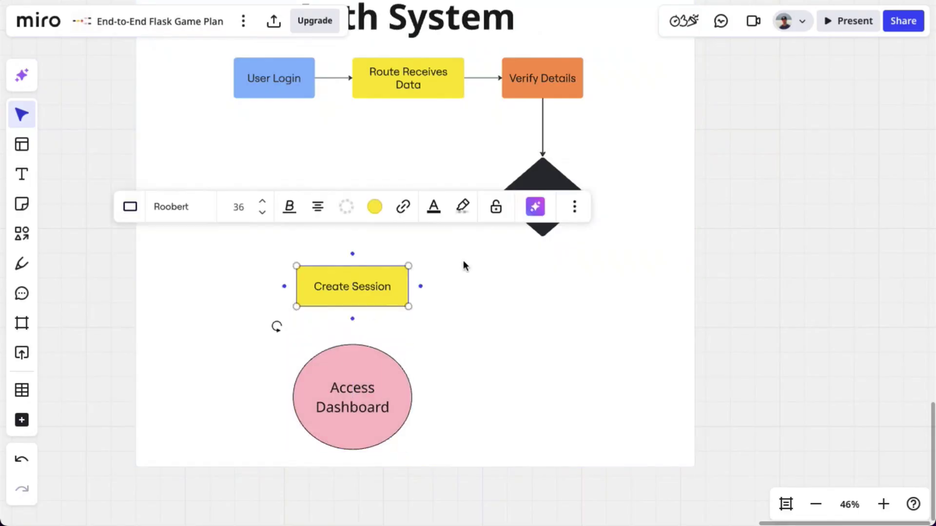
{"action": "left_click", "coordinate": [375, 205]}
{"action": "left_click", "coordinate": [330, 365]}
{"action": "left_click", "coordinate": [463, 187]}
Connect the diamond to Create Session with a size-36 YES label, then Create Session to Access Dashboard
{"action": "left_click", "coordinate": [542, 145]}
{"action": "left_click", "coordinate": [543, 195]}
{"action": "left_click_drag", "start_coordinate": [497, 196], "coordinate": [409, 287]}
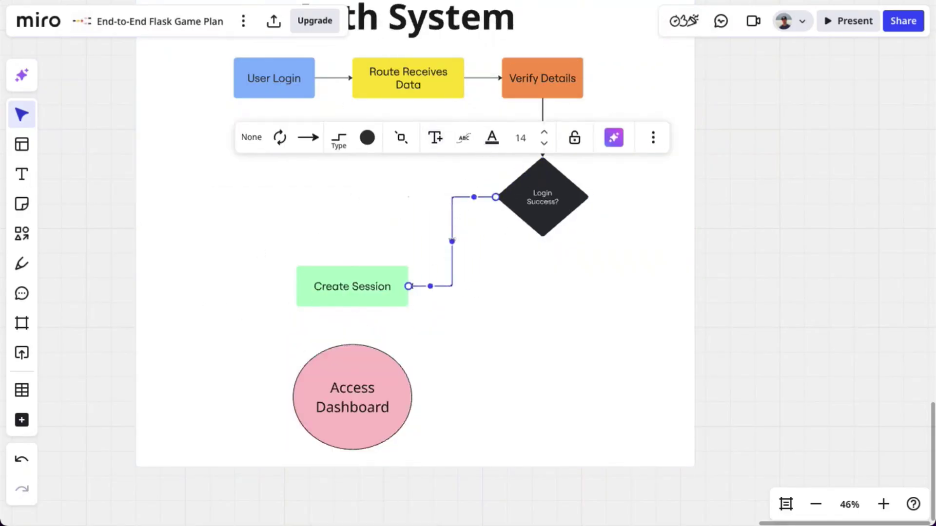
{"action": "left_click", "coordinate": [520, 138]}
{"action": "left_click", "coordinate": [515, 307]}
{"action": "left_click", "coordinate": [511, 309]}
{"action": "left_click_drag", "start_coordinate": [352, 307], "coordinate": [352, 345]}
{"action": "left_click", "coordinate": [502, 369]}
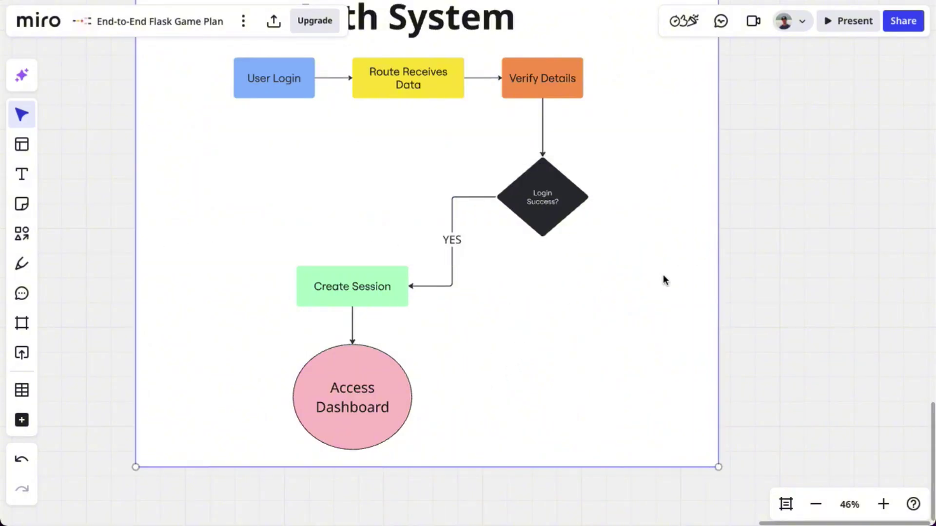
Add a No connector looping from the diamond back to User Login
{"action": "scroll", "coordinate": [648, 288], "scroll_direction": "up", "scroll_amount": 3}
{"action": "left_click", "coordinate": [427, 322]}
{"action": "mouse_move", "coordinate": [564, 301]}
{"action": "left_mouse_down"}
{"action": "mouse_move", "coordinate": [575, 136]}
{"action": "mouse_move", "coordinate": [249, 160]}
{"action": "left_mouse_up"}
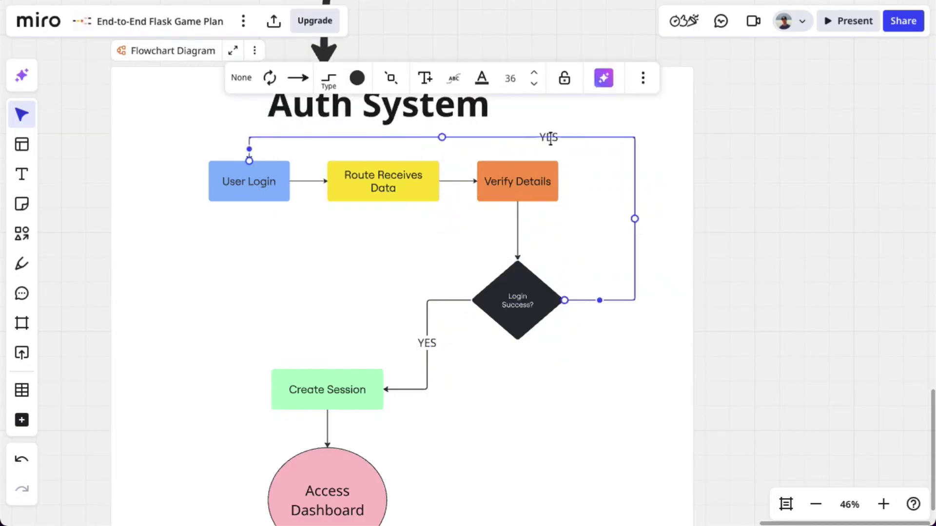
{"action": "key", "text": "Escape"}
{"action": "scroll", "coordinate": [555, 146], "scroll_direction": "down", "scroll_amount": 3}
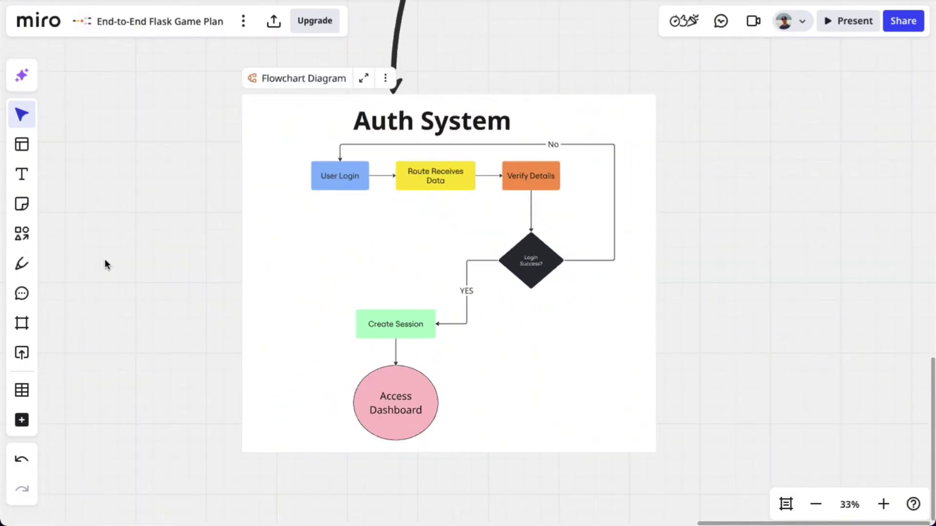
Add an 'OAuth?' sticky beside User Login with a 'Just email?' sticky beneath it
{"action": "right_click", "coordinate": [149, 227]}
{"action": "left_click", "coordinate": [184, 266]}
{"action": "type", "text": "OAuth?"}
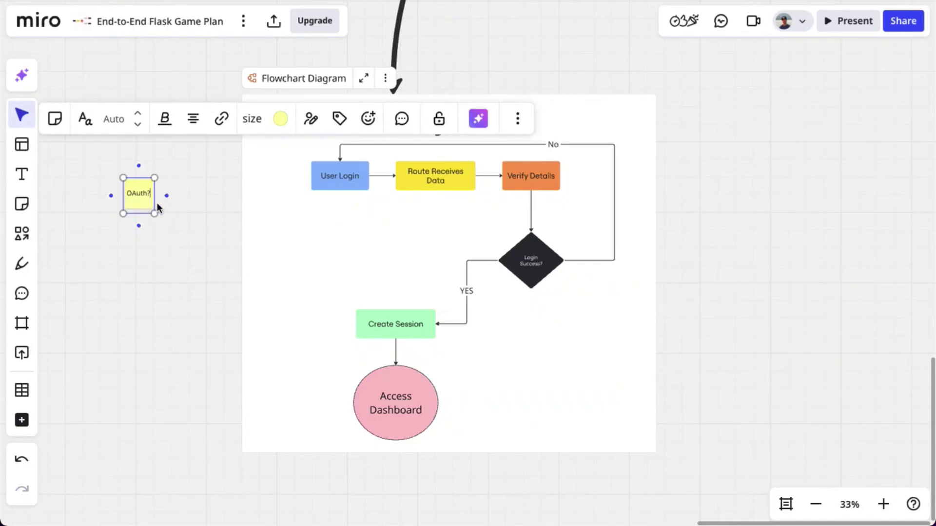
{"action": "left_click_drag", "start_coordinate": [156, 204], "coordinate": [309, 206]}
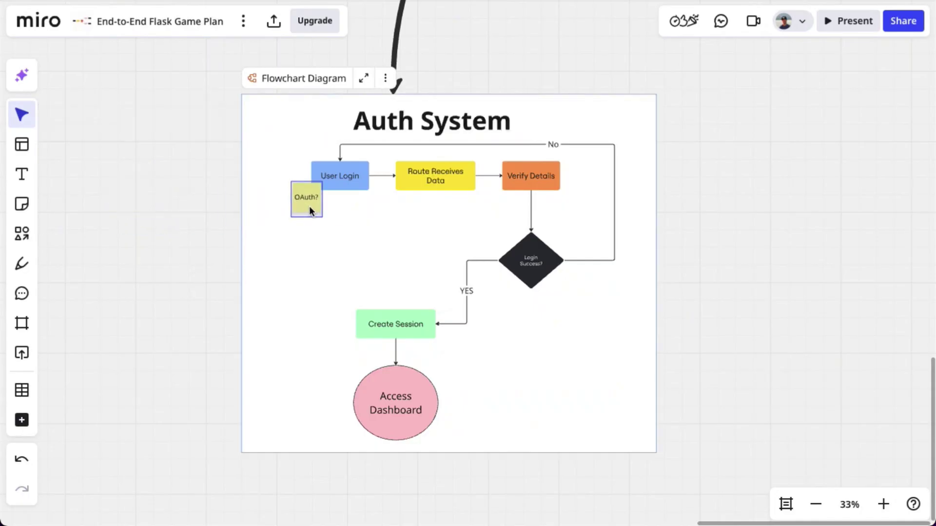
{"action": "double_click", "coordinate": [142, 226]}
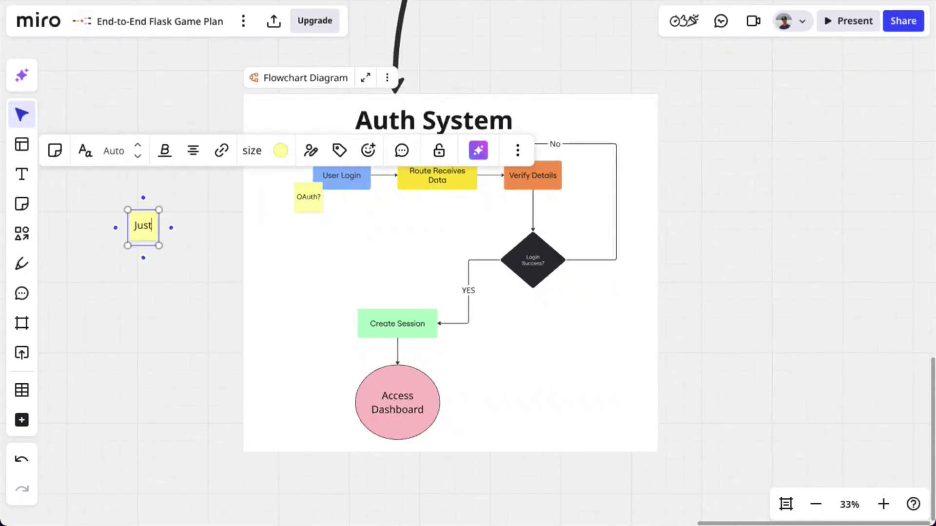
{"action": "left_click_drag", "start_coordinate": [148, 237], "coordinate": [334, 227]}
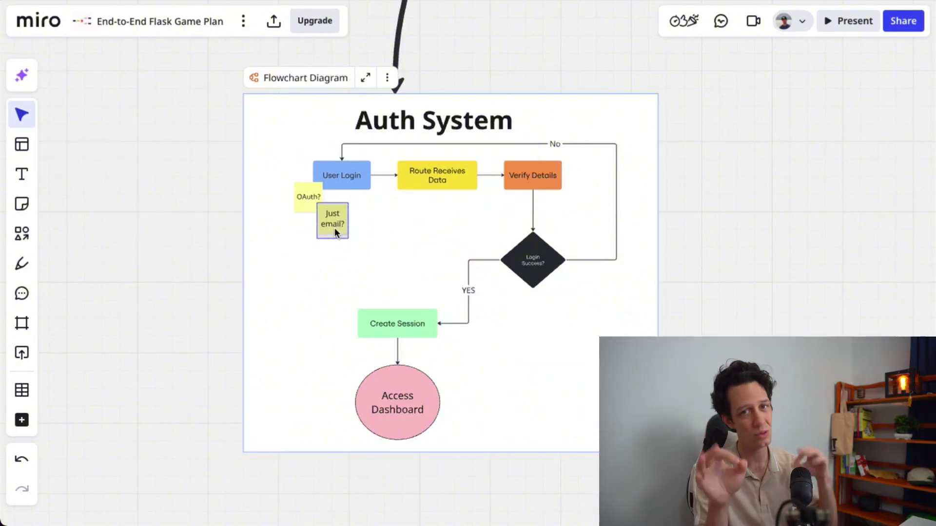
Add a pink 'Warning!' sticky note on the No loop
{"action": "right_click", "coordinate": [740, 268]}
{"action": "left_click", "coordinate": [739, 267]}
{"action": "type", "text": "Warning!"}
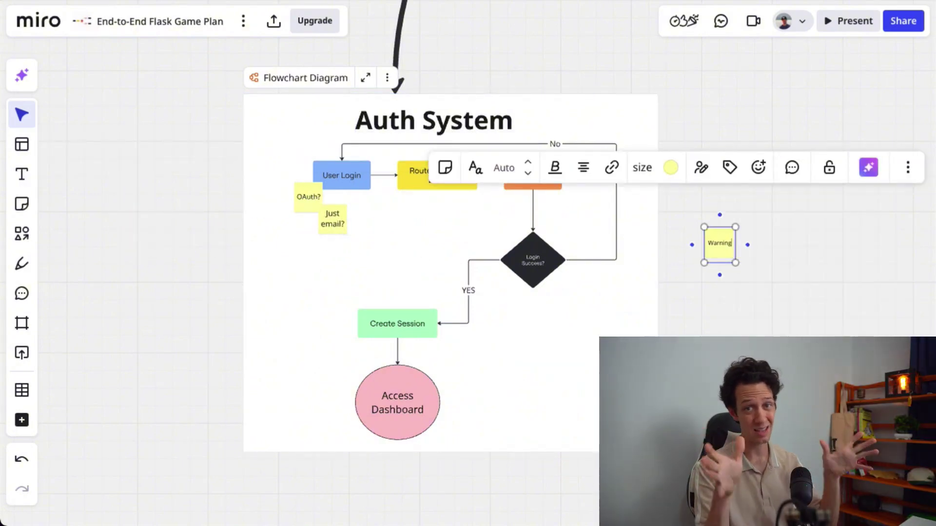
{"action": "left_click", "coordinate": [671, 167]}
{"action": "left_click", "coordinate": [623, 263]}
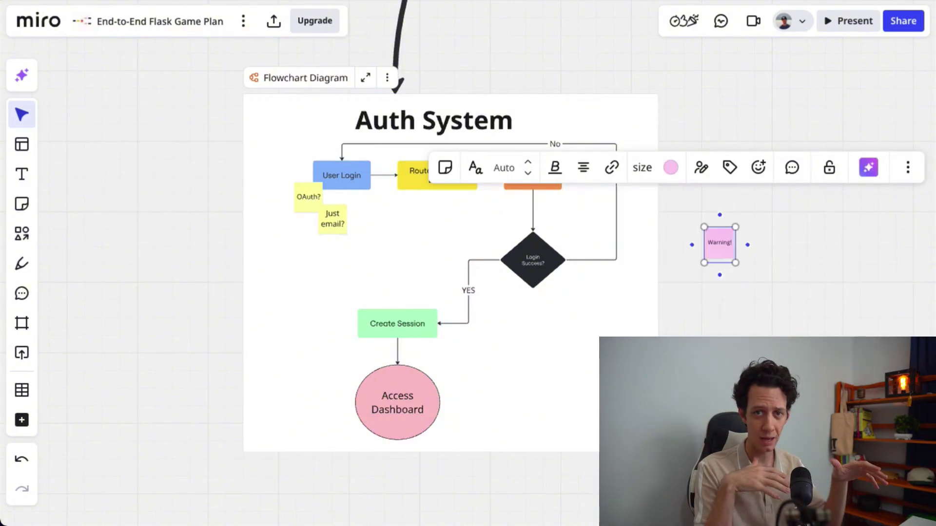
{"action": "left_click_drag", "start_coordinate": [719, 244], "coordinate": [623, 211]}
{"action": "left_click", "coordinate": [738, 283]}
{"action": "scroll", "coordinate": [248, 156], "scroll_direction": "down", "scroll_amount": 2}
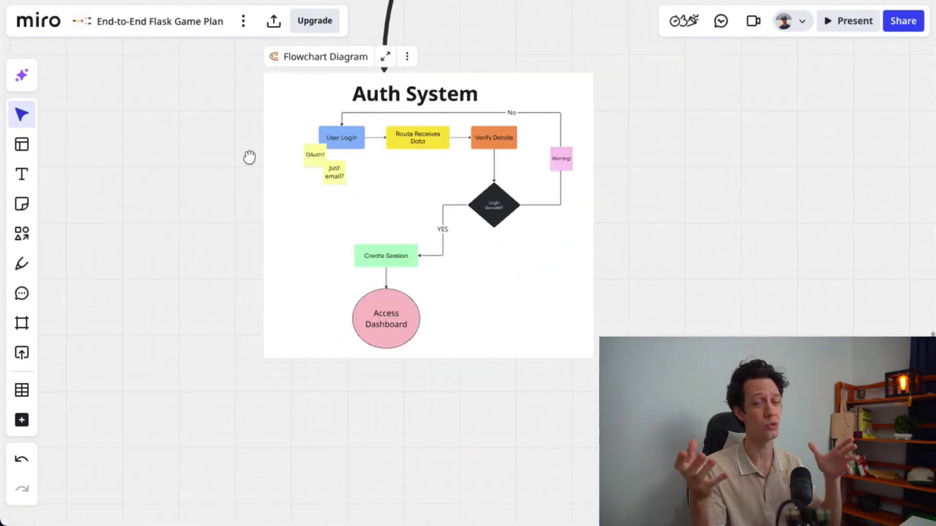
{"action": "scroll", "coordinate": [274, 303], "scroll_direction": "down", "scroll_amount": 5}
{"action": "scroll", "coordinate": [321, 207], "scroll_direction": "down", "scroll_amount": 2}
{"action": "left_click", "coordinate": [22, 420]}
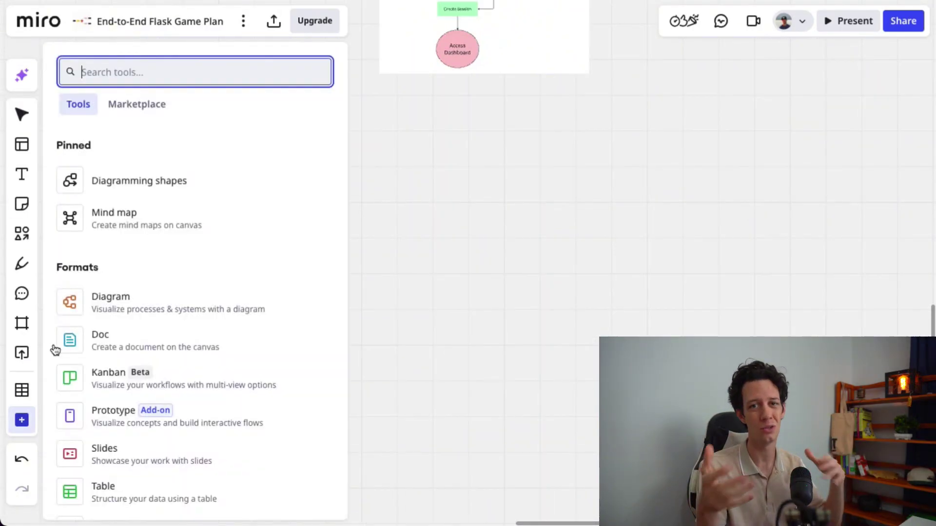
Place a Kanban board and rename its Not Started column to a yellow 'To Do'
{"action": "left_click", "coordinate": [113, 385]}
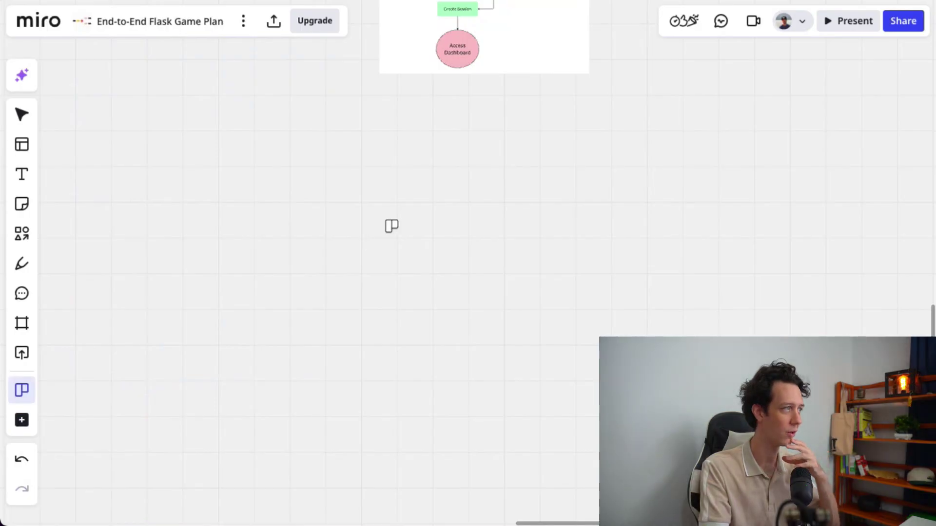
{"action": "left_click", "coordinate": [402, 239]}
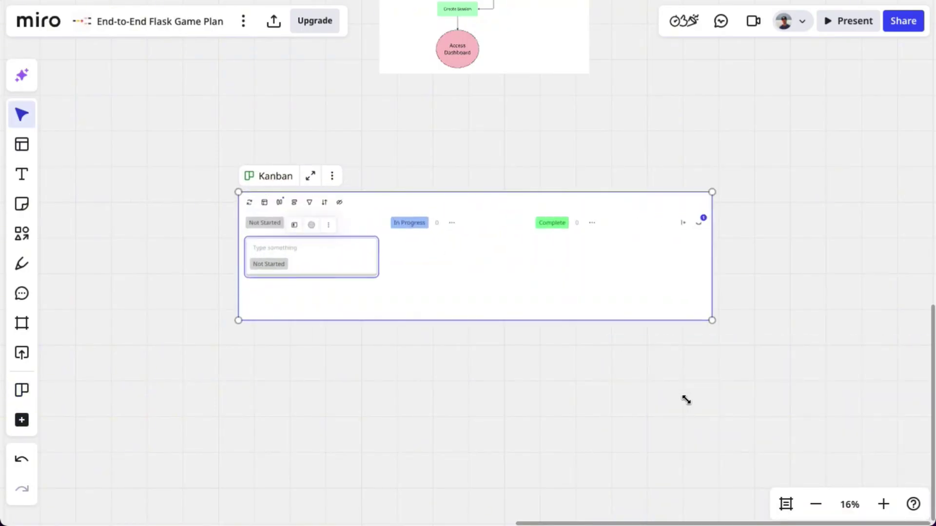
{"action": "double_click", "coordinate": [273, 231]}
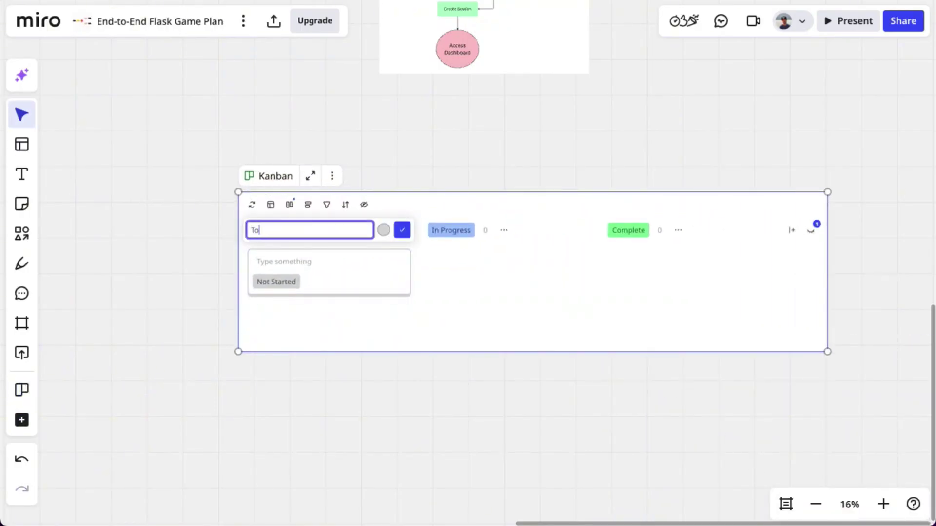
{"action": "type", "text": "To Do"}
{"action": "left_click", "coordinate": [383, 231]}
{"action": "left_click", "coordinate": [382, 249]}
{"action": "left_click", "coordinate": [401, 231]}
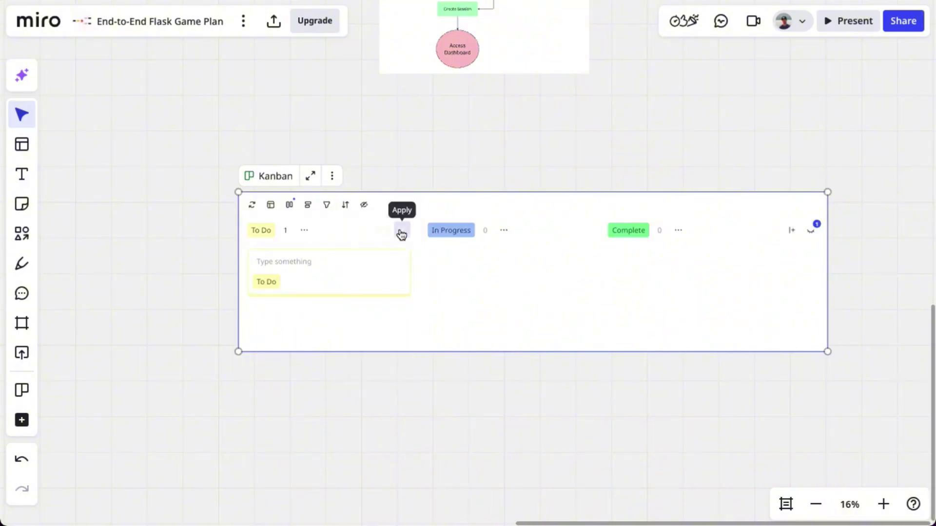
{"action": "left_click_drag", "start_coordinate": [388, 211], "coordinate": [382, 259]}
Add a large 'Sprint Board' title above the Kanban board
{"action": "left_click", "coordinate": [22, 174]}
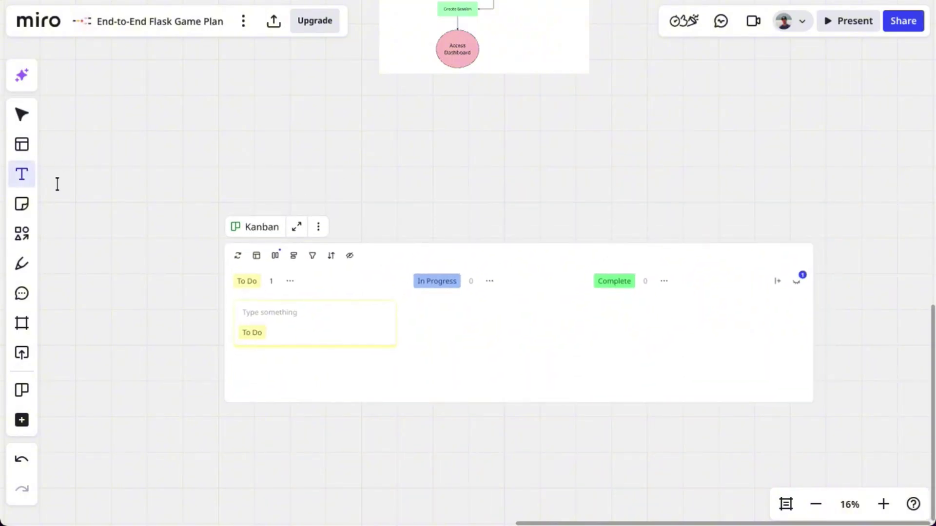
{"action": "left_click", "coordinate": [464, 221]}
{"action": "type", "text": "Sprint Board"}
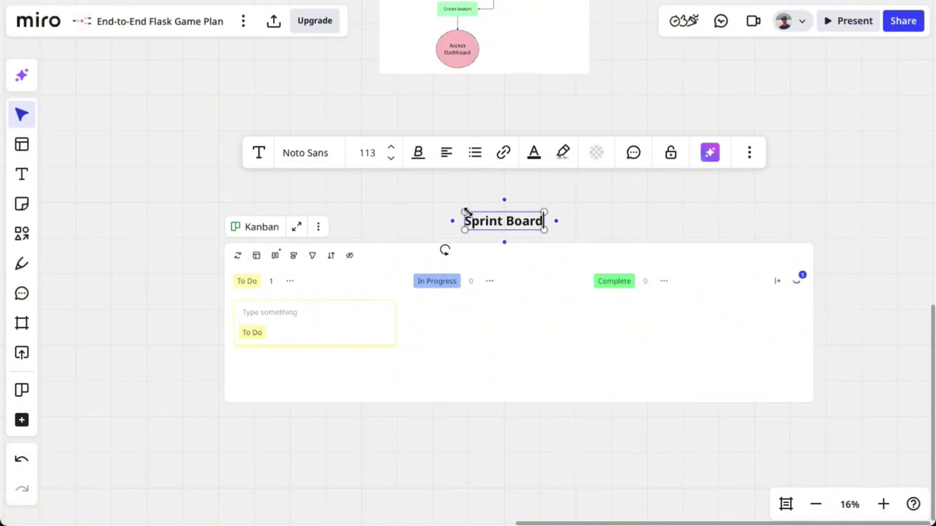
{"action": "left_click_drag", "start_coordinate": [464, 211], "coordinate": [549, 223]}
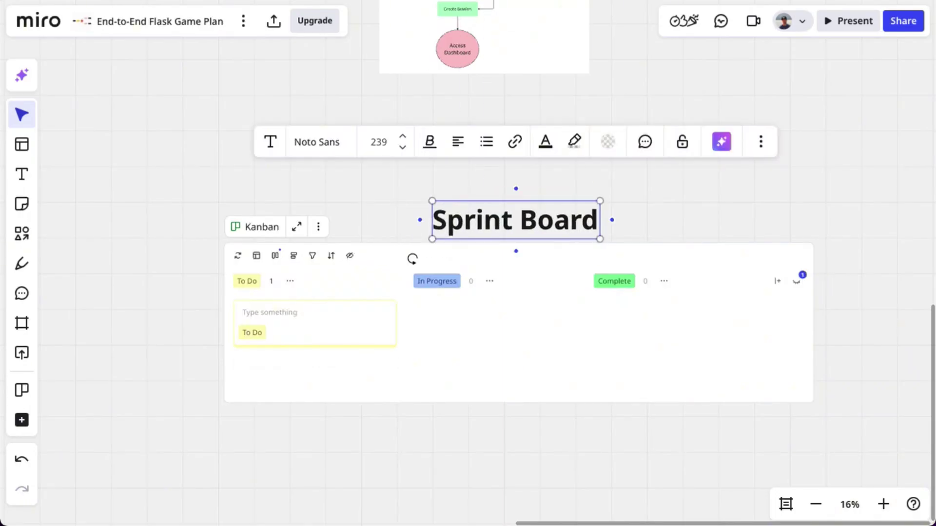
{"action": "left_click", "coordinate": [283, 308]}
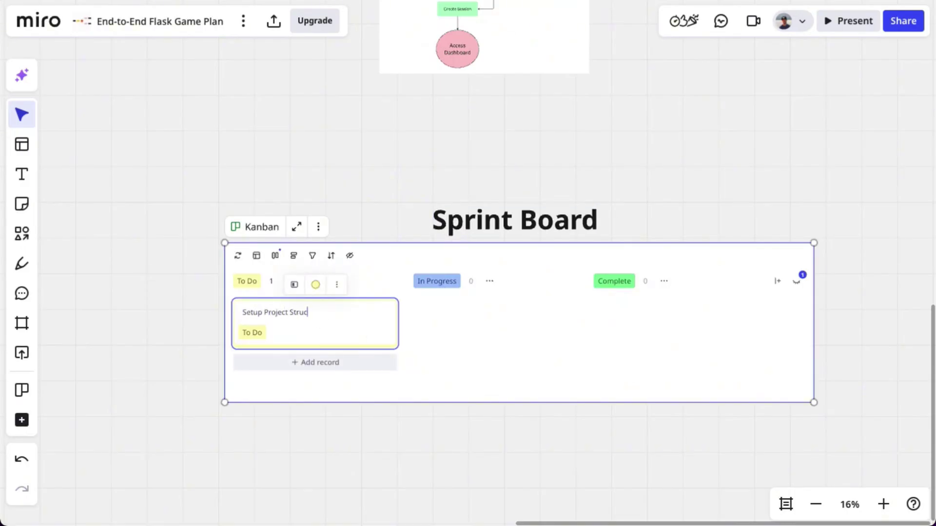
Add To Do tasks Create VENV, Design Database Schema and Sketch UI
{"action": "left_click", "coordinate": [284, 364]}
{"action": "type", "text": "Create VENV"}
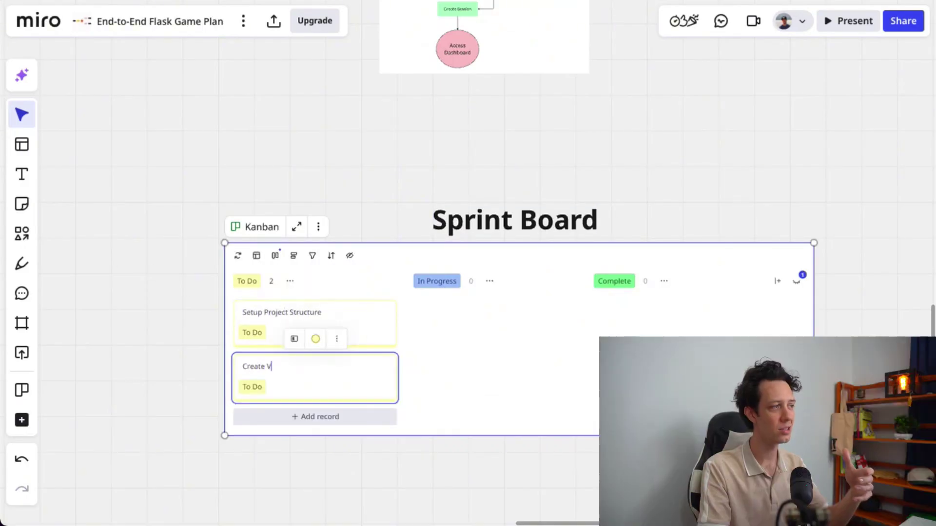
{"action": "left_click", "coordinate": [287, 416]}
{"action": "type", "text": "Design Database Schema"}
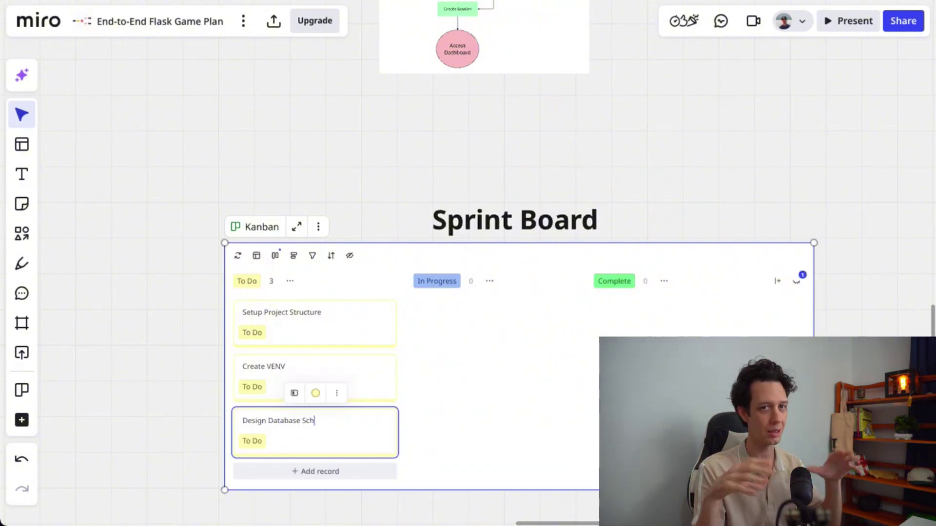
{"action": "left_click", "coordinate": [299, 470]}
{"action": "type", "text": "Sketch UI"}
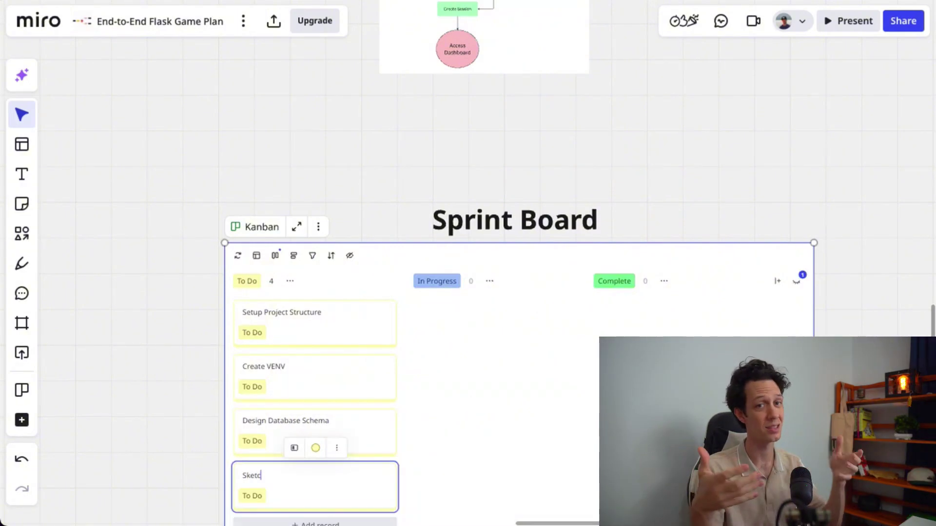
Add two In Progress tasks and two Complete tasks, including Wireframe Project
{"action": "left_click", "coordinate": [461, 309]}
{"action": "type", "text": "Create Models"}
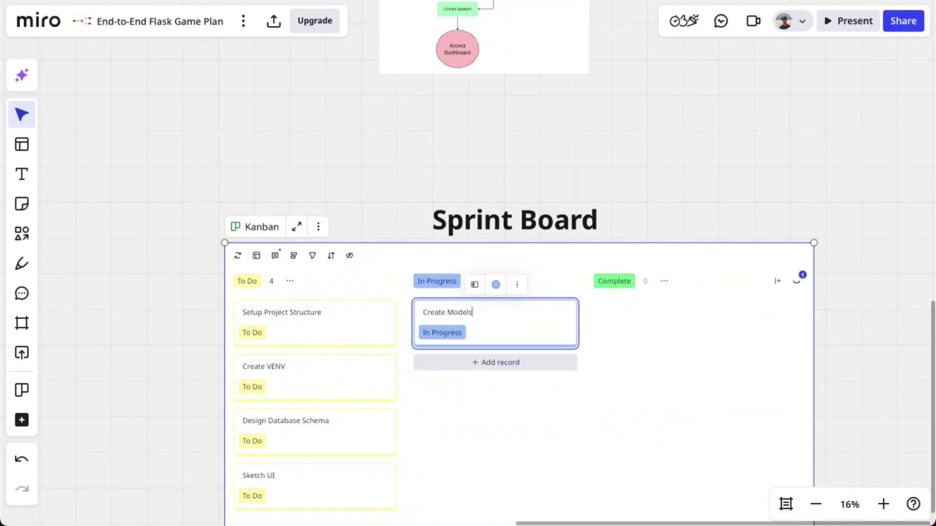
{"action": "left_click", "coordinate": [468, 371]}
{"action": "type", "text": "Build Login & Register"}
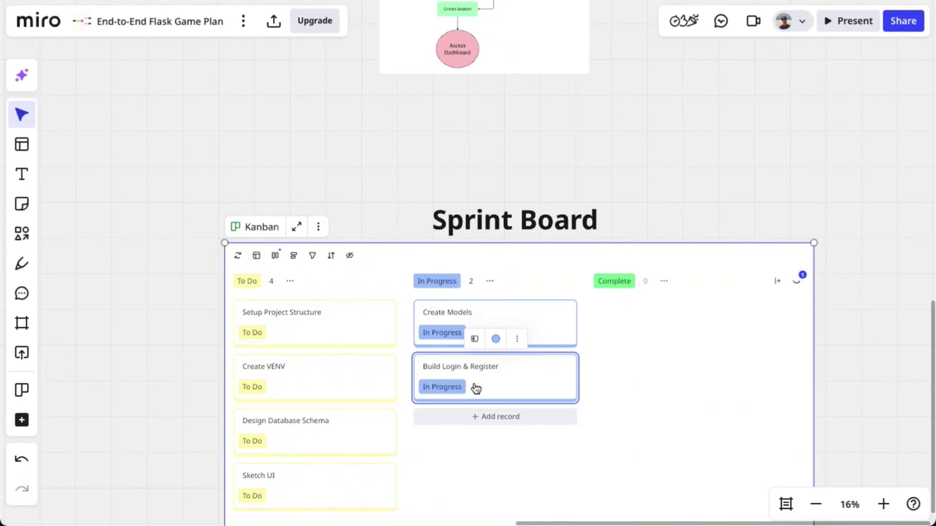
{"action": "left_click", "coordinate": [637, 314]}
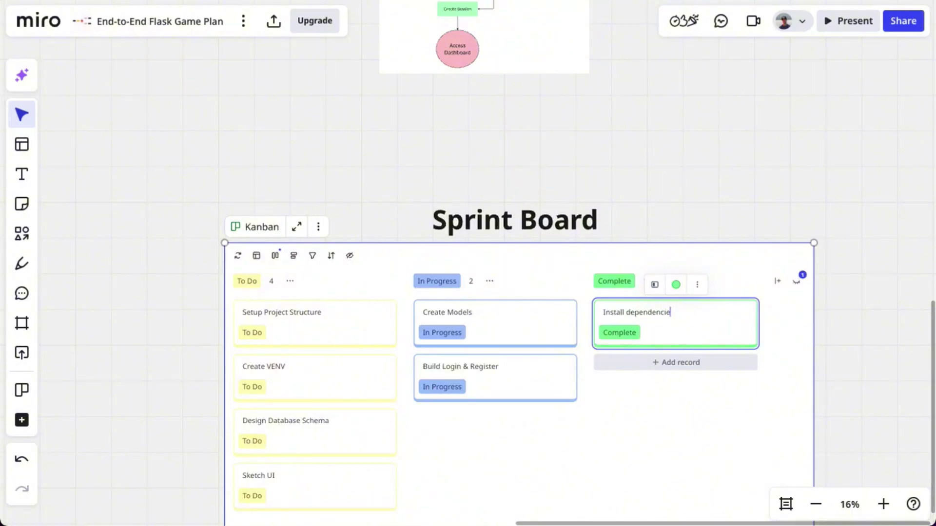
{"action": "left_click", "coordinate": [640, 363]}
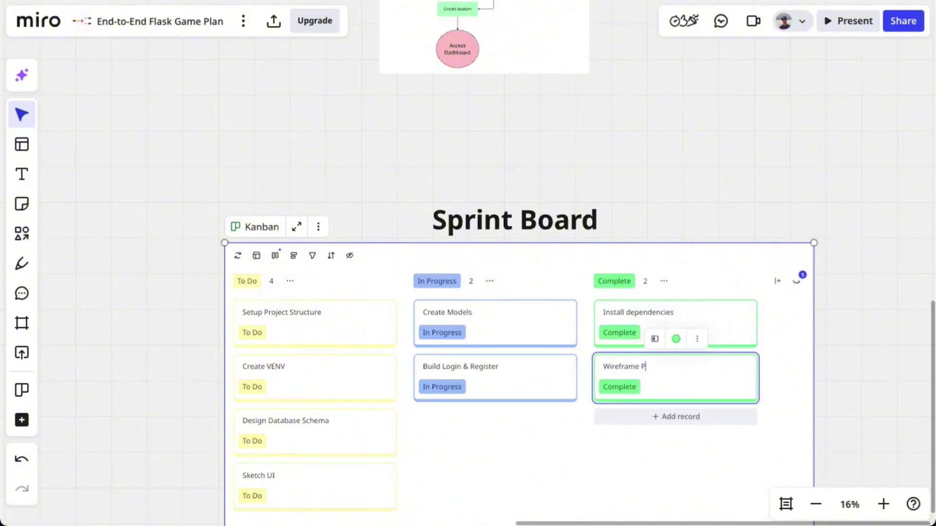
{"action": "type", "text": "Wireframe Project"}
{"action": "scroll", "coordinate": [657, 388], "scroll_direction": "down", "scroll_amount": 4}
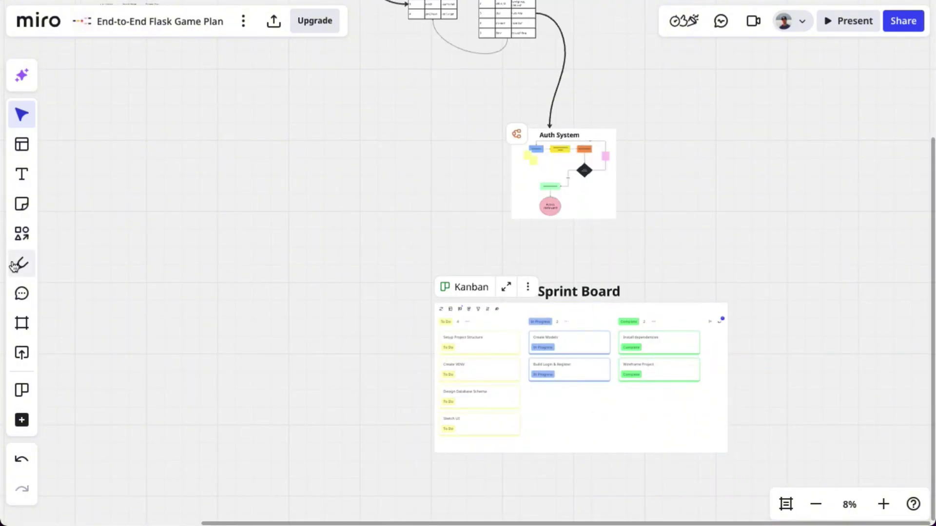
Connect Auth System to the Sprint Board with a curved connector
{"action": "left_click", "coordinate": [22, 234]}
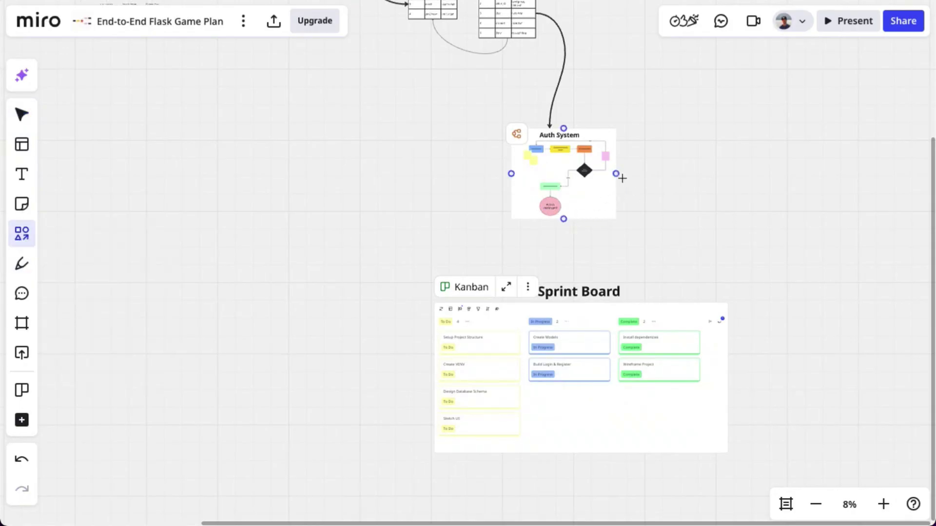
{"action": "left_click", "coordinate": [673, 303]}
{"action": "left_click", "coordinate": [581, 115]}
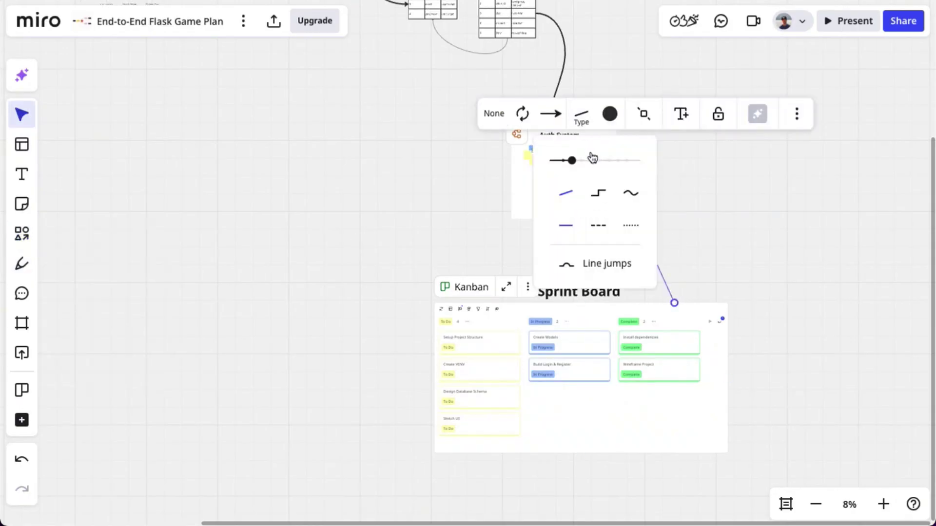
{"action": "left_click", "coordinate": [666, 216]}
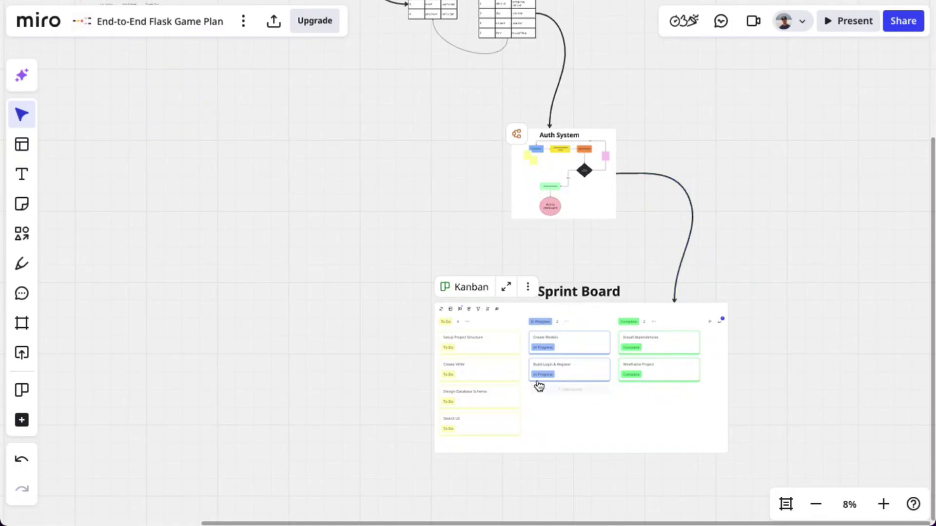
Zoom out to show the whole board and open its sharing dialog
{"action": "scroll", "coordinate": [539, 387], "scroll_direction": "up", "scroll_amount": 3}
{"action": "scroll", "coordinate": [493, 346], "scroll_direction": "down", "scroll_amount": 3}
{"action": "scroll", "coordinate": [119, 173], "scroll_direction": "down", "scroll_amount": 6}
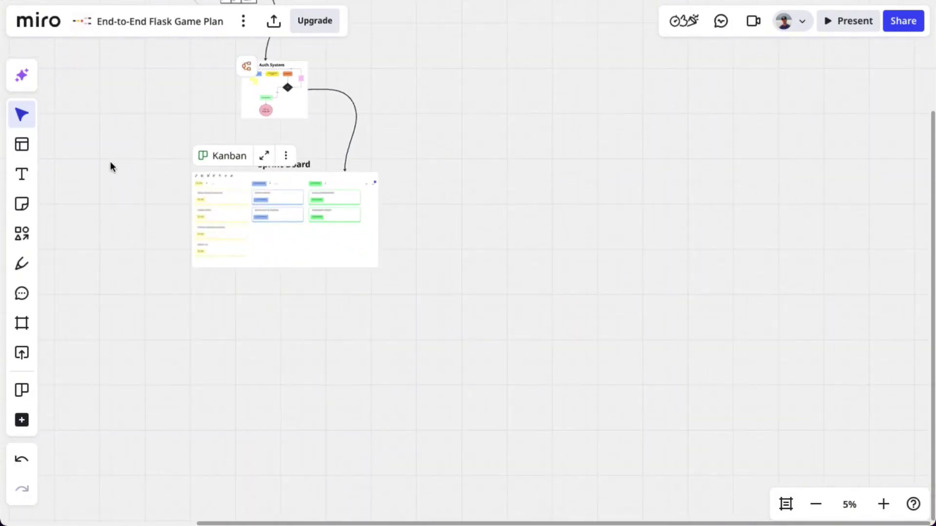
{"action": "left_click_drag", "start_coordinate": [110, 166], "coordinate": [530, 376]}
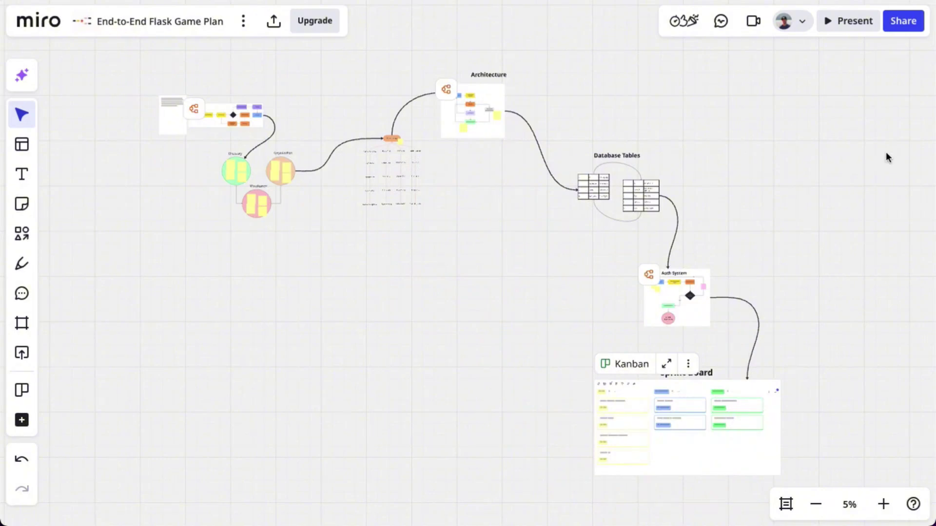
{"action": "left_click", "coordinate": [902, 23]}
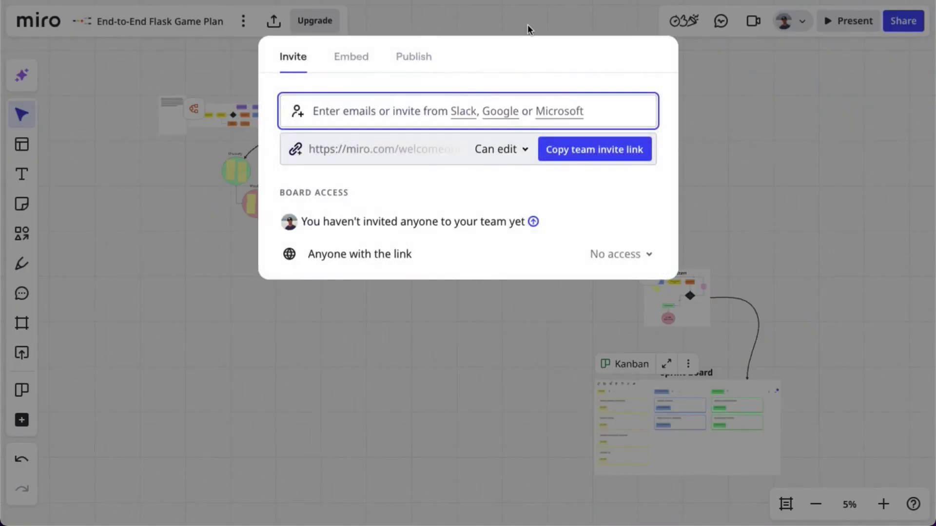